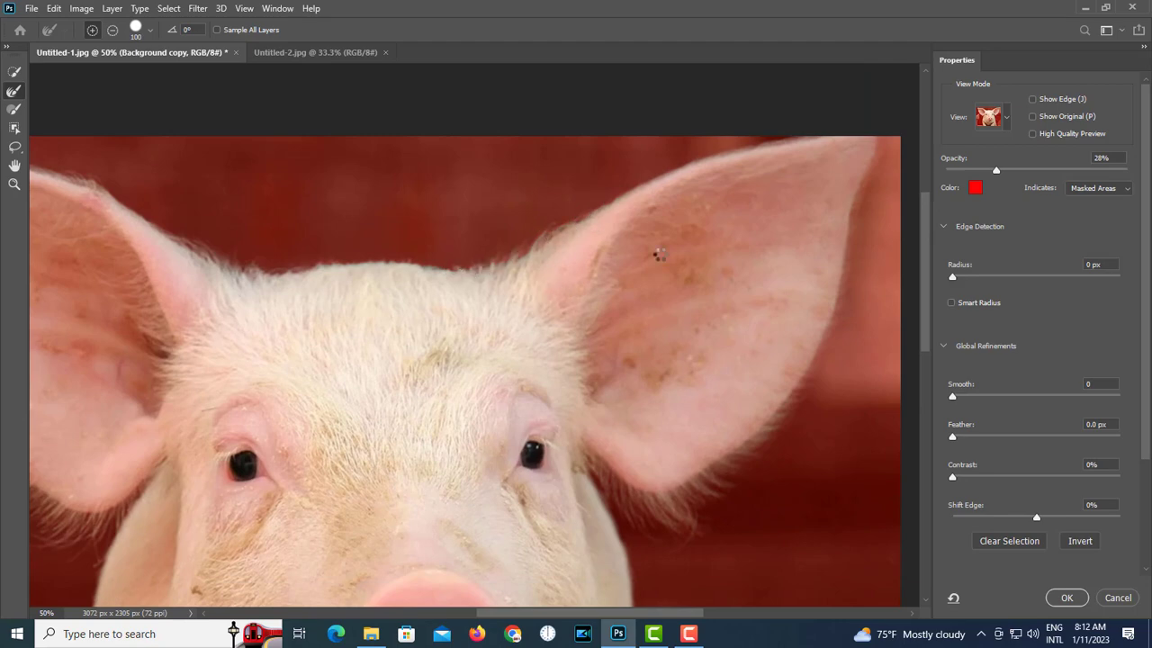
Refine the pig's furry edges and brush the missed body area behind its front leg into the selection
drag(661, 255, 619, 272)
mouse_move(684, 581)
mouse_down()
mouse_move(630, 445)
mouse_move(617, 454)
mouse_up()
click(16, 110)
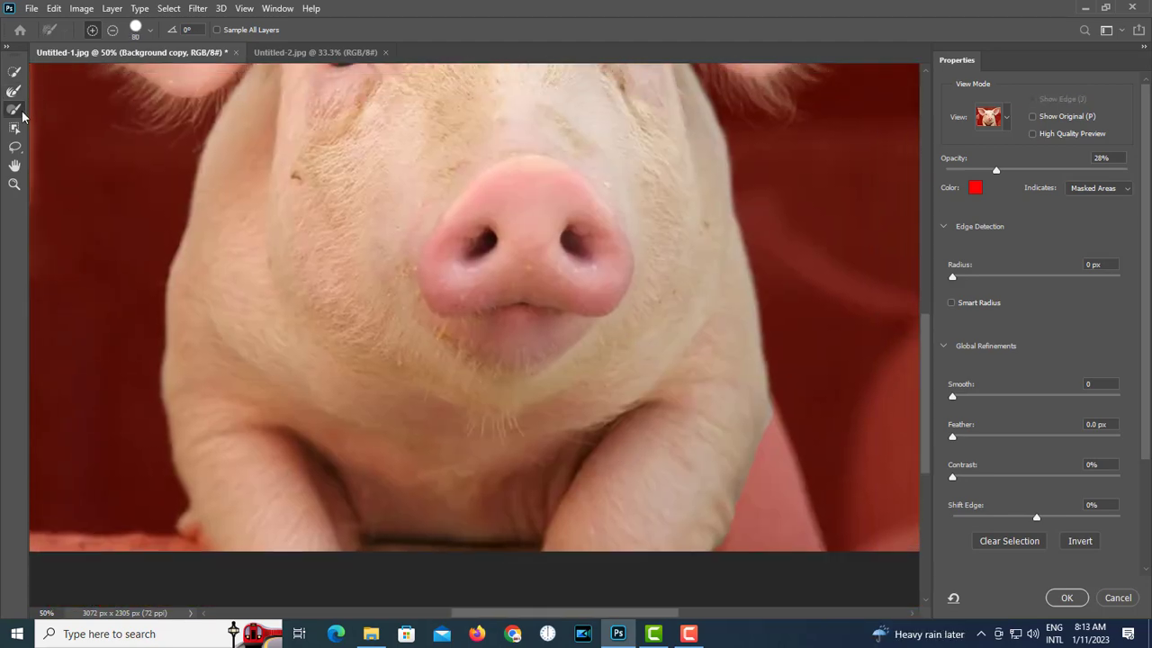
mouse_move(739, 499)
mouse_down()
mouse_move(712, 545)
mouse_move(801, 564)
mouse_move(776, 497)
mouse_up()
scroll(776, 497, up, 1)
drag(772, 500, 710, 331)
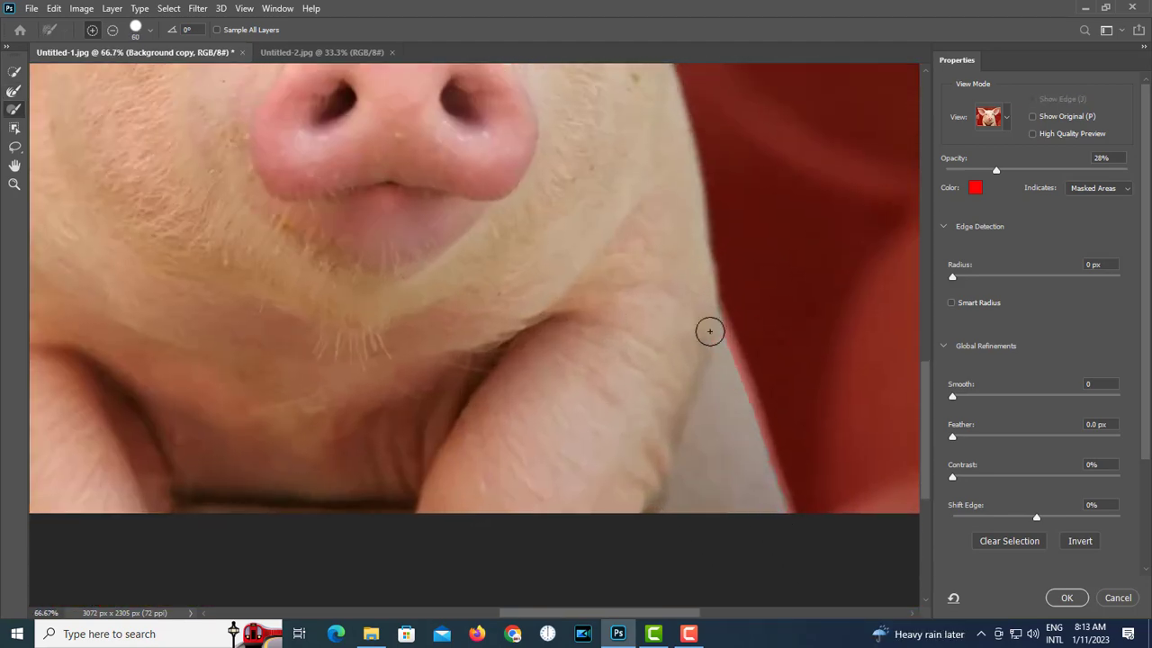
Output the refined pig selection as a layer mask on the Background copy layer
scroll(1056, 470, down, 5)
click(1053, 530)
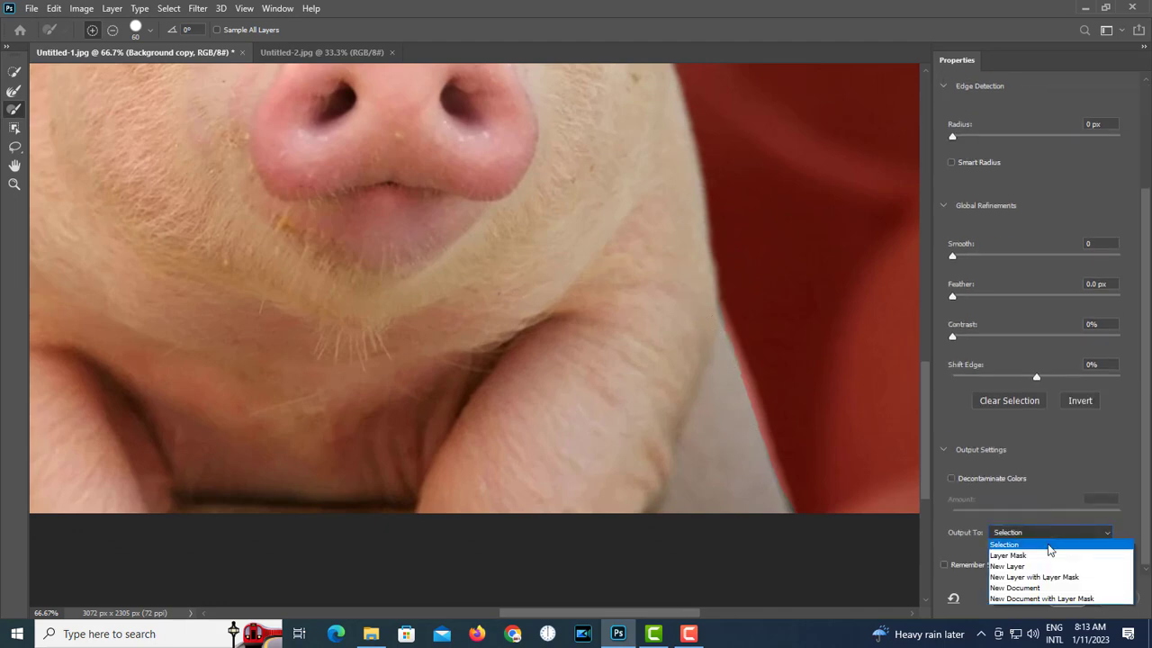
click(1025, 557)
key(Return)
key(super)
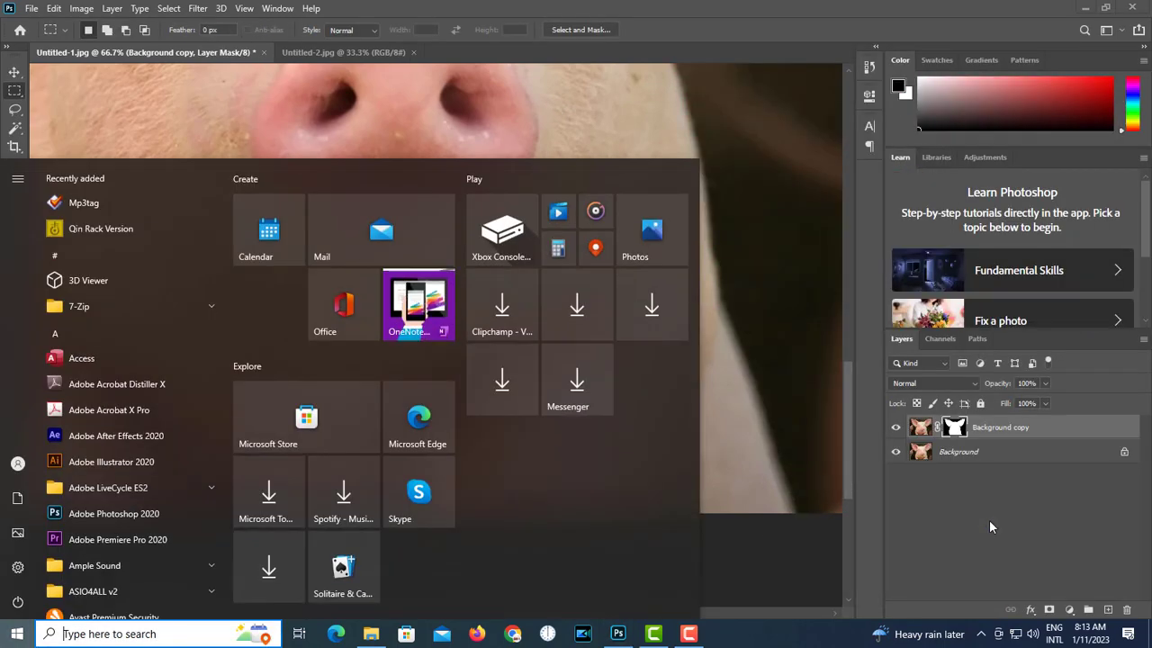
click(734, 4)
Examine the masked pig image and compare it with the blue characters in Untitled-2.jpg
scroll(573, 306, down, 3)
drag(630, 317, 643, 389)
drag(641, 281, 590, 275)
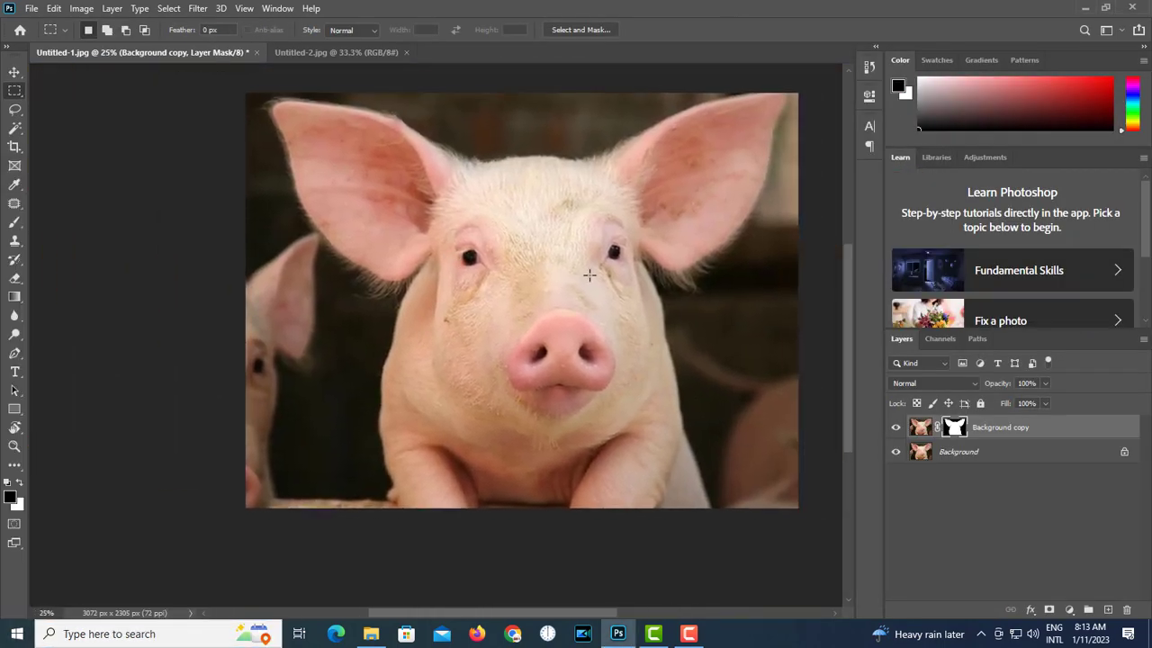
click(329, 53)
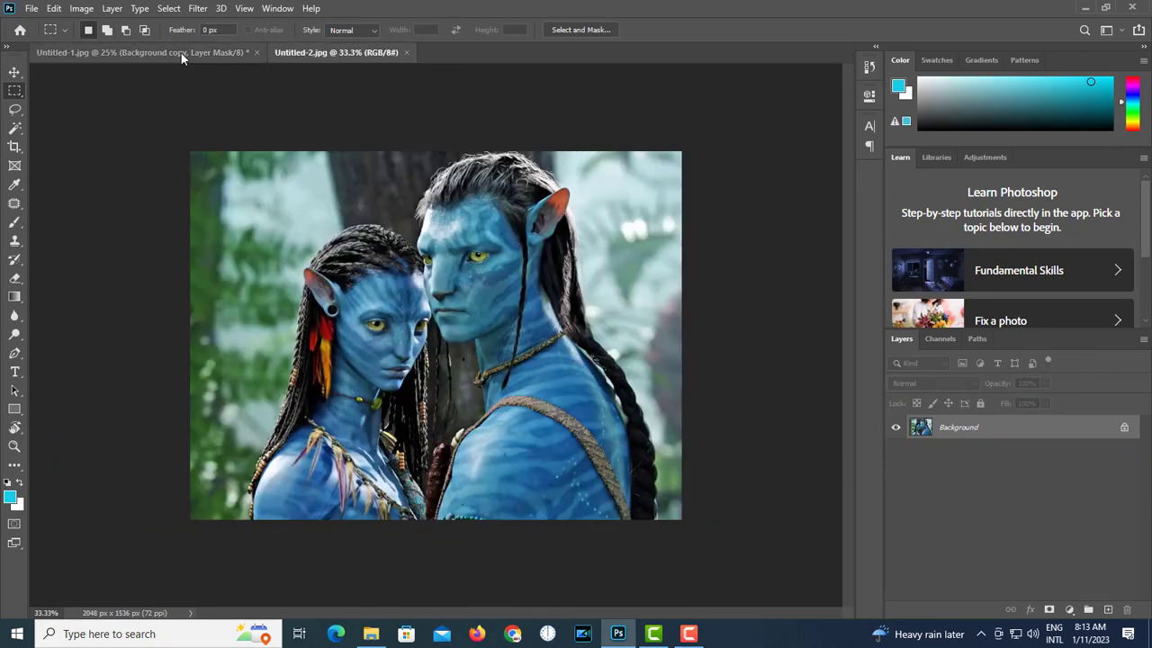
click(178, 50)
click(366, 49)
scroll(516, 318, up, 1)
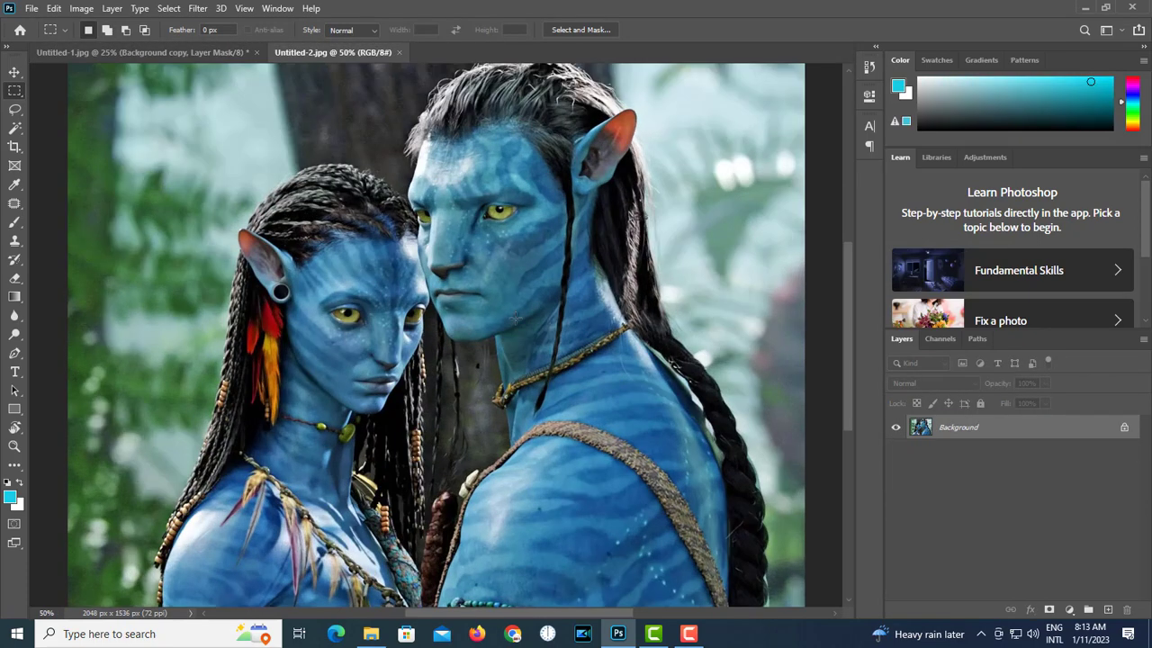
click(218, 51)
click(337, 52)
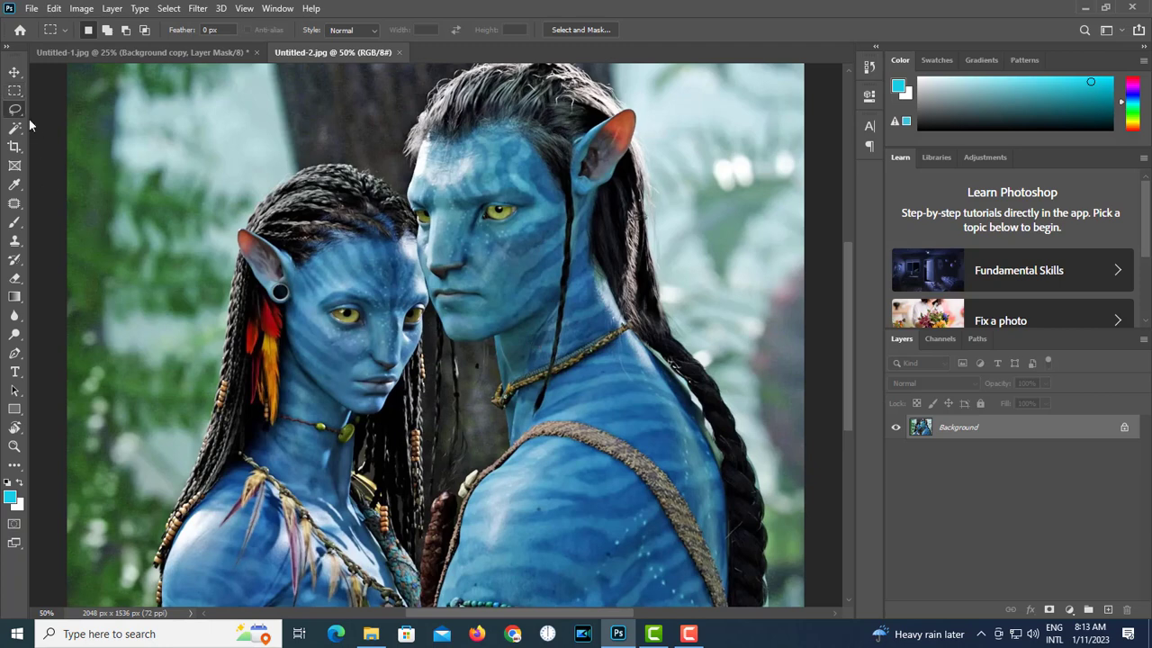
Duplicate the Untitled-2.jpg Background layer twice and fill the lower duplicate with the cyan foreground color
drag(957, 435, 1108, 610)
drag(1008, 434, 1108, 610)
click(977, 453)
key(alt+BackSpace)
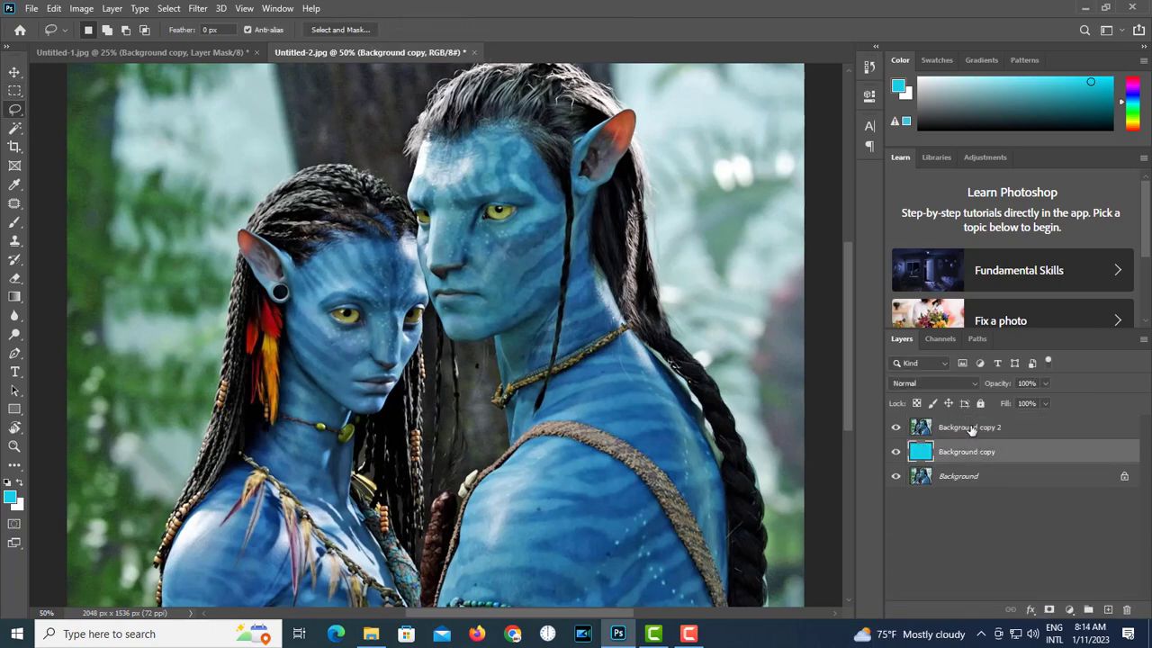
Lasso the man's front braid on the upper duplicate, copy it to a new layer and hide the duplicate
click(971, 429)
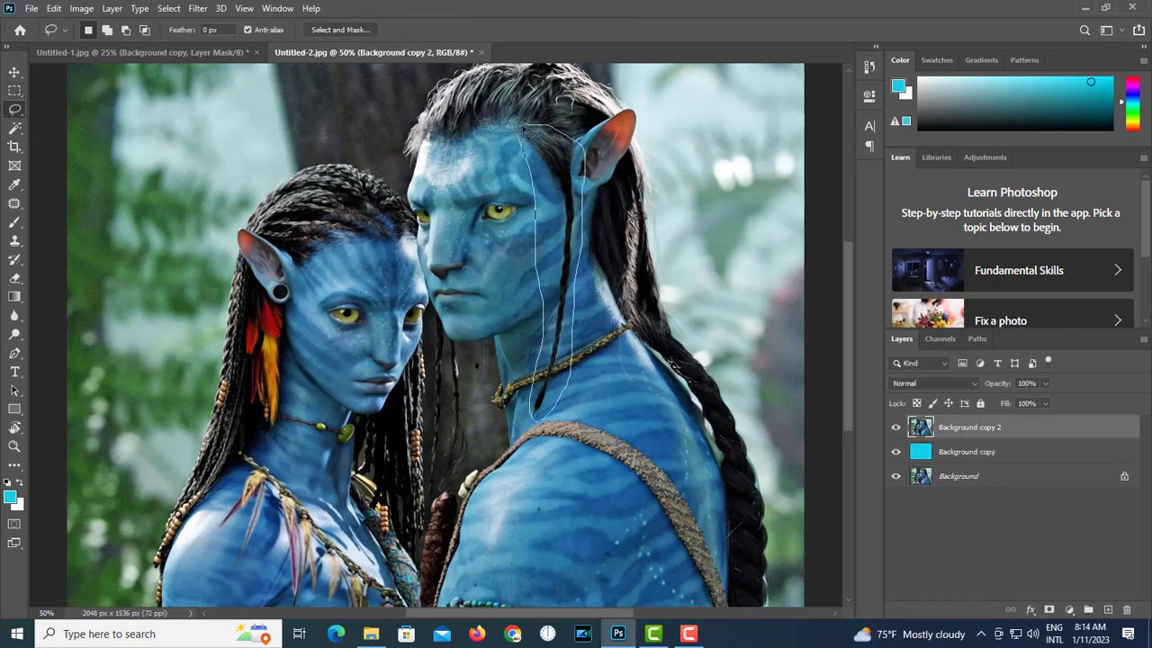
key(ctrl+j)
click(896, 451)
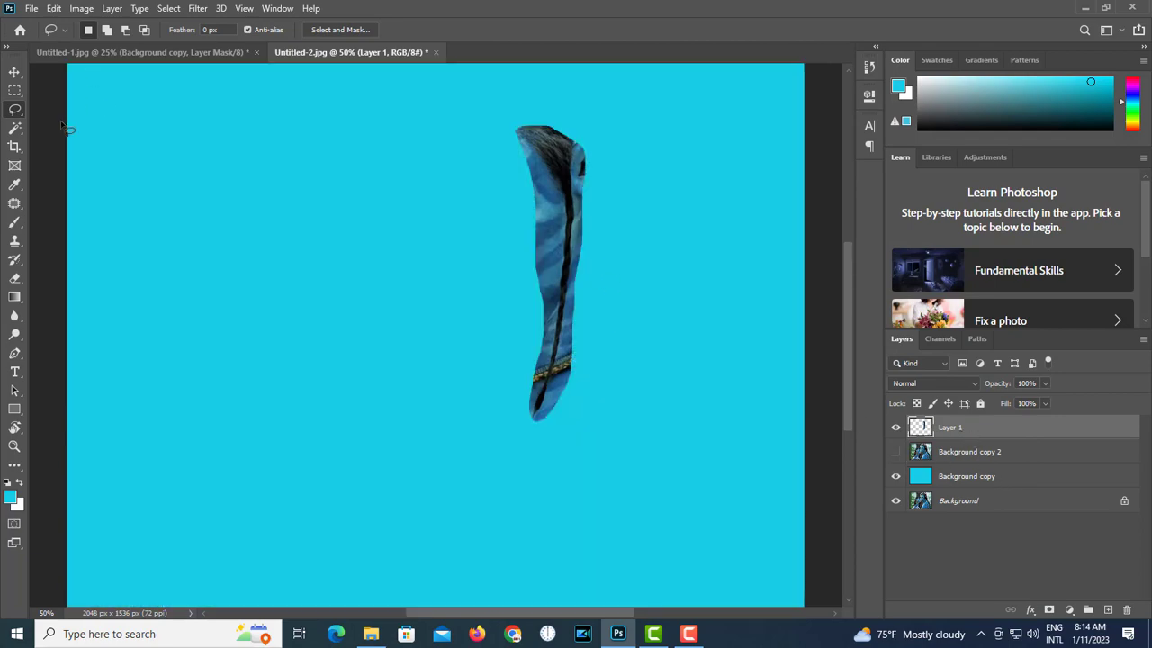
Remove the blue skin around the copied braid with the Background Eraser
right_click(16, 278)
click(99, 292)
mouse_move(539, 164)
mouse_down()
mouse_move(555, 294)
mouse_move(546, 343)
mouse_move(541, 282)
mouse_up()
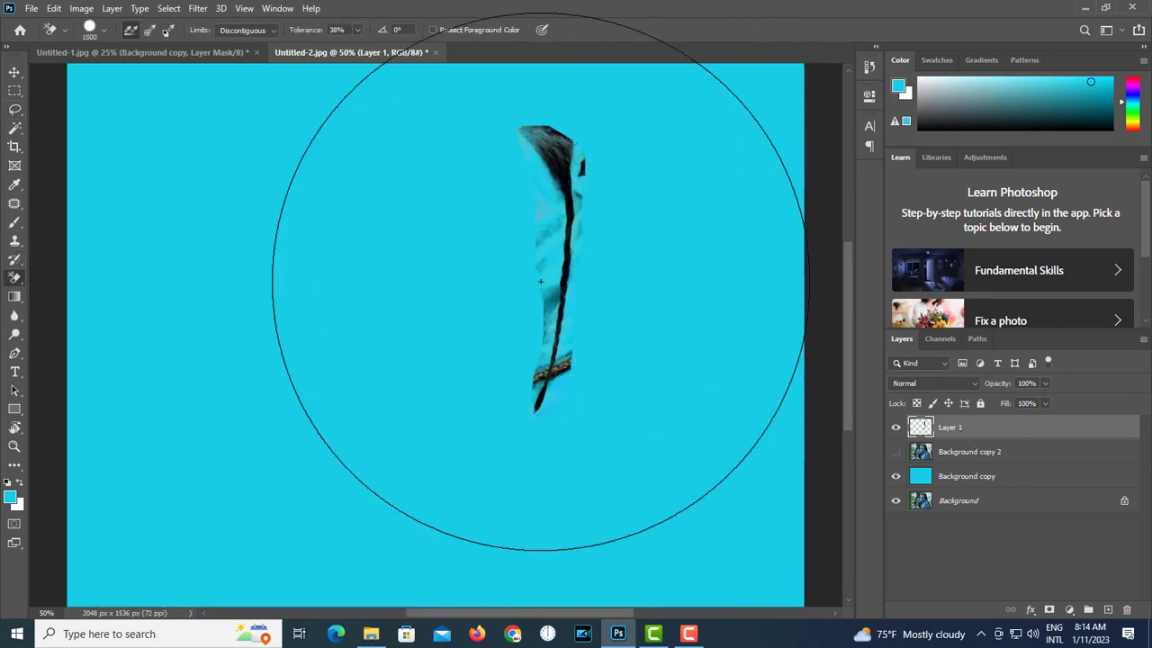
Erase the leftover necklace and skin around the braid's lower end with the Eraser tool
scroll(566, 342, up, 4)
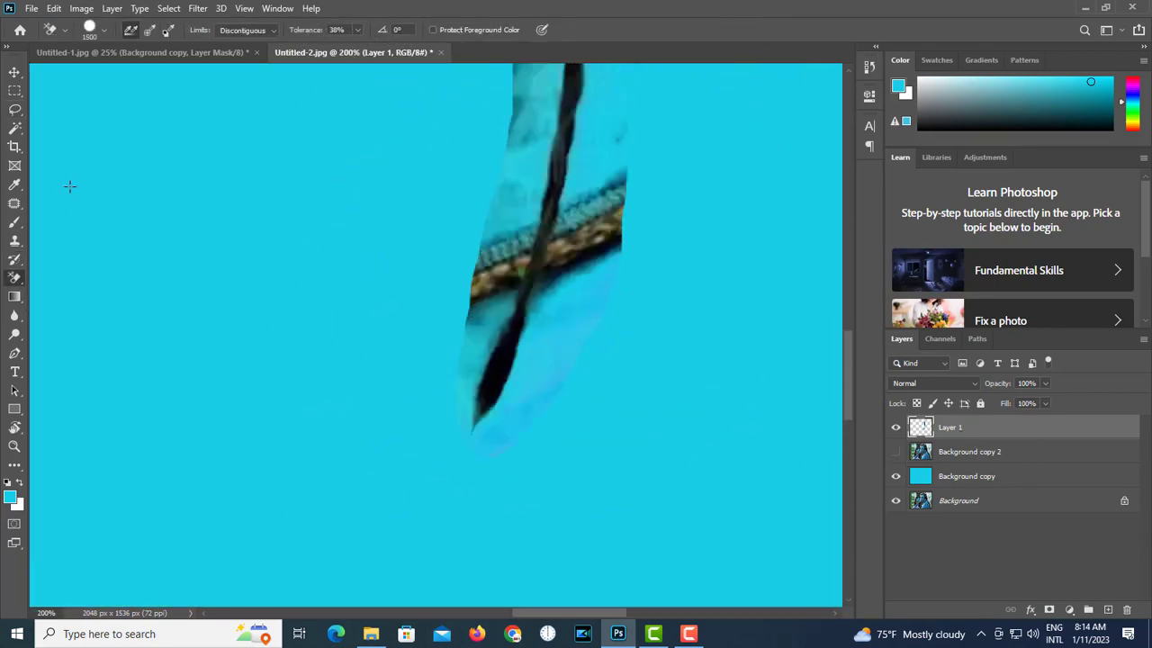
right_click(16, 278)
click(90, 279)
mouse_move(617, 270)
mouse_down()
mouse_move(638, 206)
mouse_move(582, 198)
mouse_up()
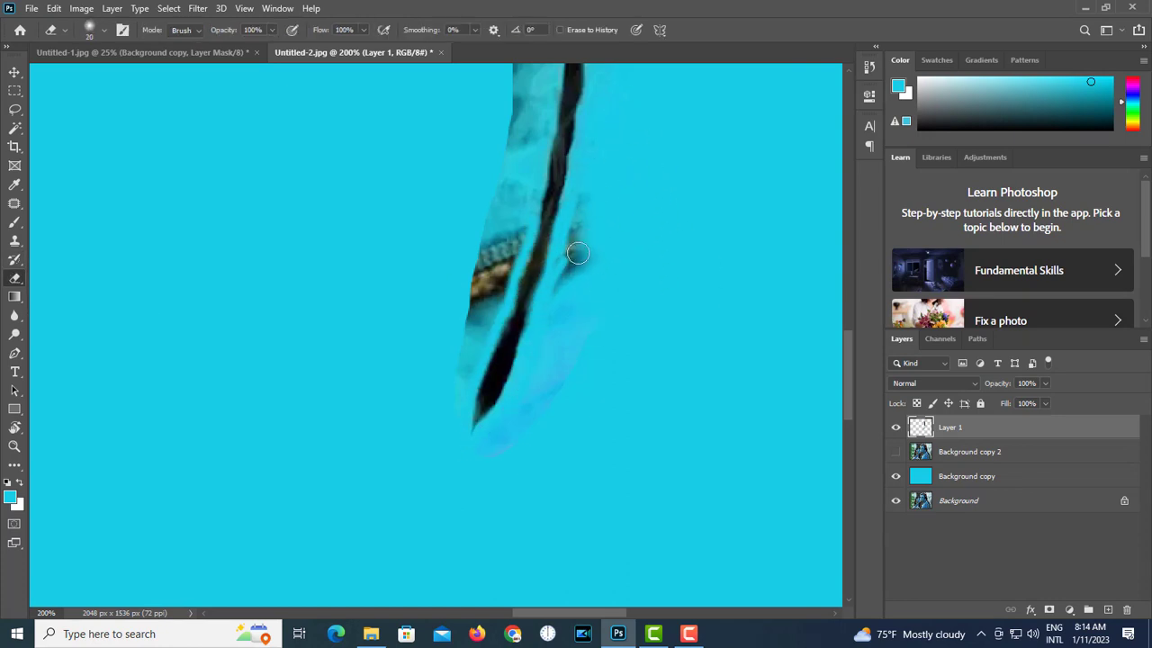
key(])
drag(577, 252, 563, 311)
drag(470, 342, 513, 180)
mouse_move(515, 173)
mouse_down()
mouse_move(483, 354)
mouse_move(515, 184)
mouse_up()
Erase the remaining skin traces along both sides of the braid's middle section, adjusting the eraser size as needed
scroll(516, 242, up, 1)
mouse_move(516, 251)
mouse_down()
mouse_move(507, 246)
mouse_move(487, 421)
mouse_up()
scroll(494, 311, up, 2)
mouse_move(494, 302)
mouse_down()
mouse_move(463, 231)
mouse_move(473, 193)
mouse_up()
key(])
key(])
key(])
key(])
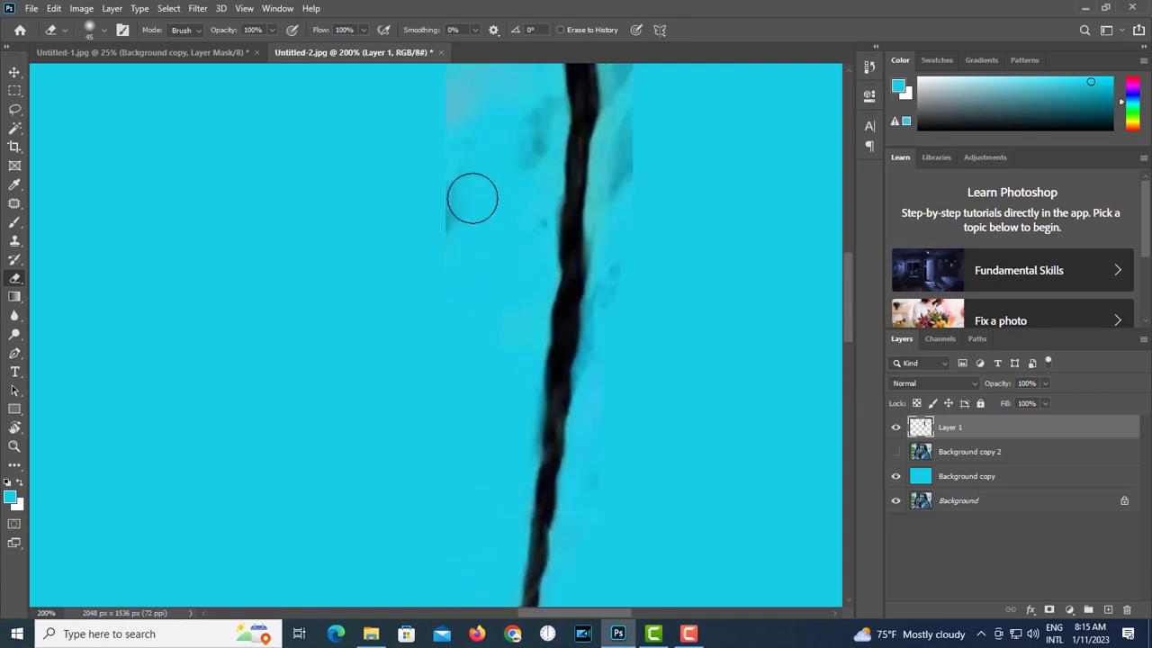
drag(488, 94, 506, 270)
key([)
key([)
key([)
key([)
mouse_move(553, 311)
mouse_down()
mouse_move(561, 261)
mouse_move(551, 334)
mouse_up()
drag(630, 522, 642, 354)
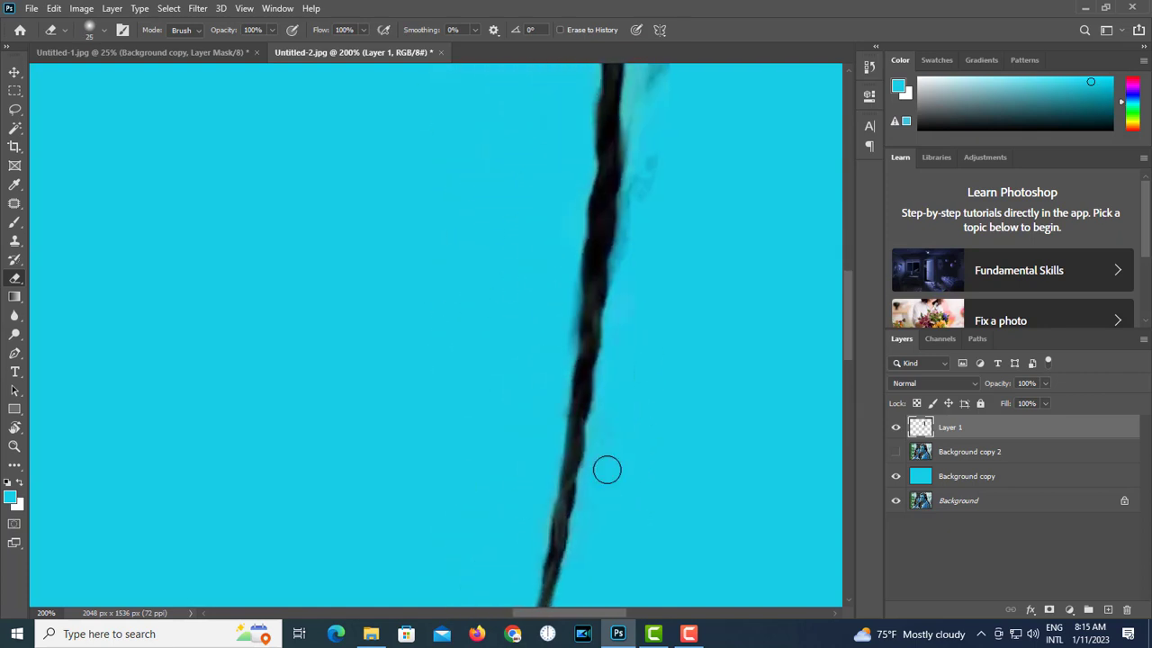
Erase the ear remnant and rough edges around the hair at the braid's upper end
scroll(642, 211, up, 3)
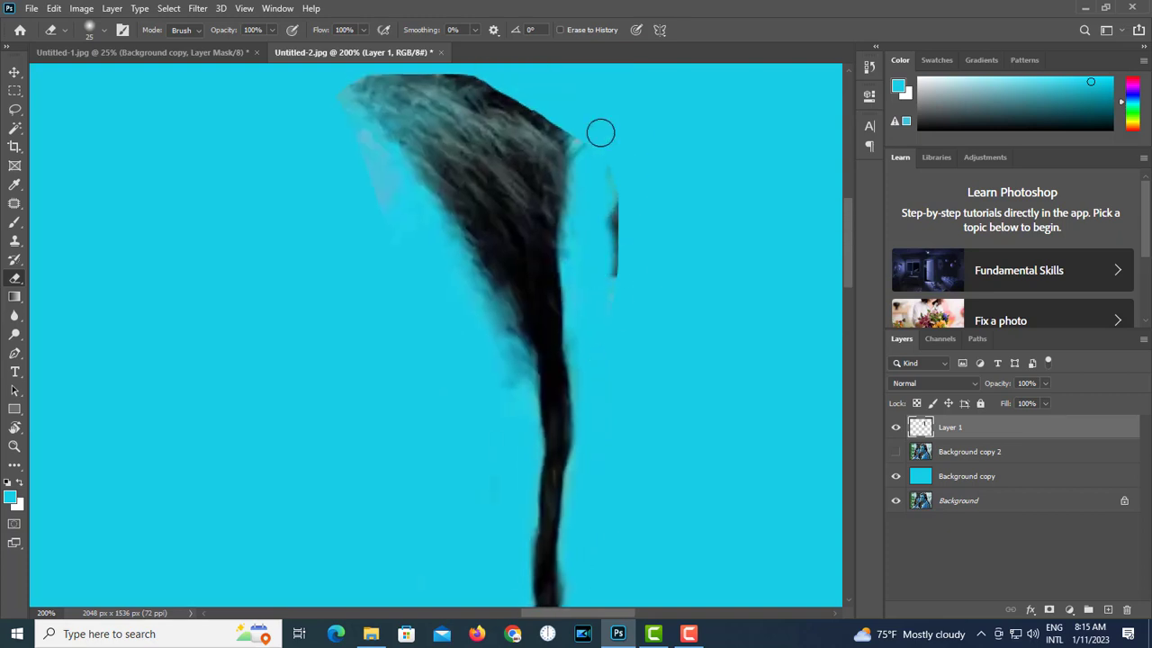
scroll(382, 114, up, 1)
drag(576, 158, 484, 93)
scroll(483, 99, up, 2)
mouse_move(531, 173)
mouse_down()
mouse_move(411, 134)
mouse_move(348, 130)
mouse_up()
scroll(346, 135, down, 2)
Create a new document named Avatar Pic, 21 cm wide by 15 cm high at 300 pixels/inch
key(ctrl+n)
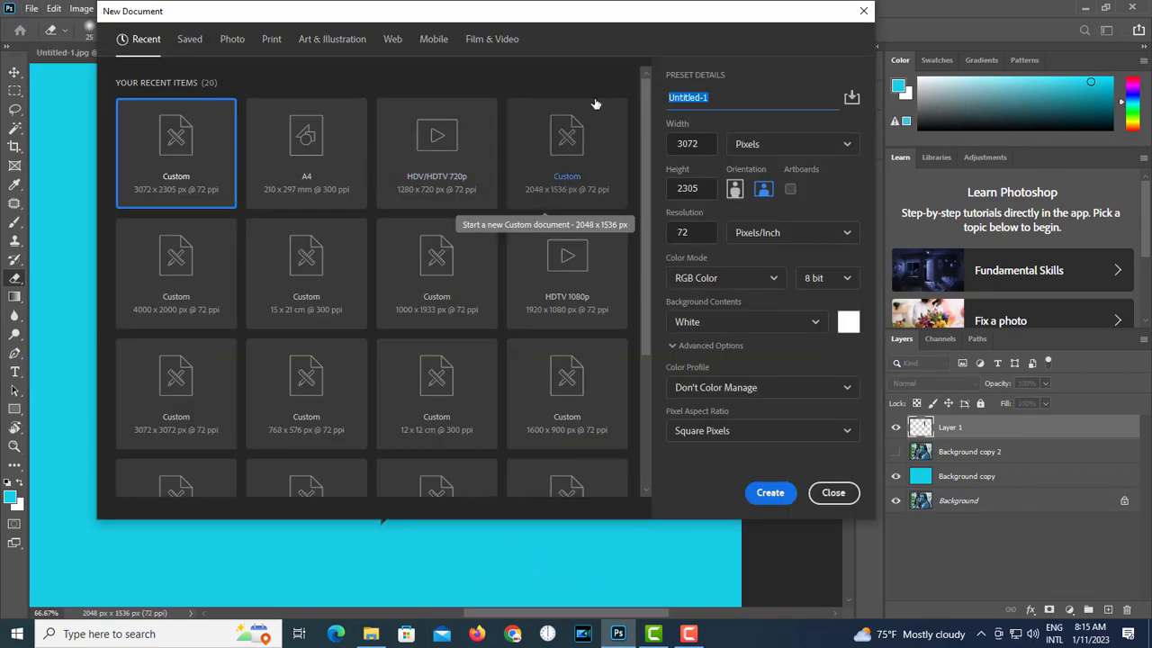
click(792, 144)
click(779, 223)
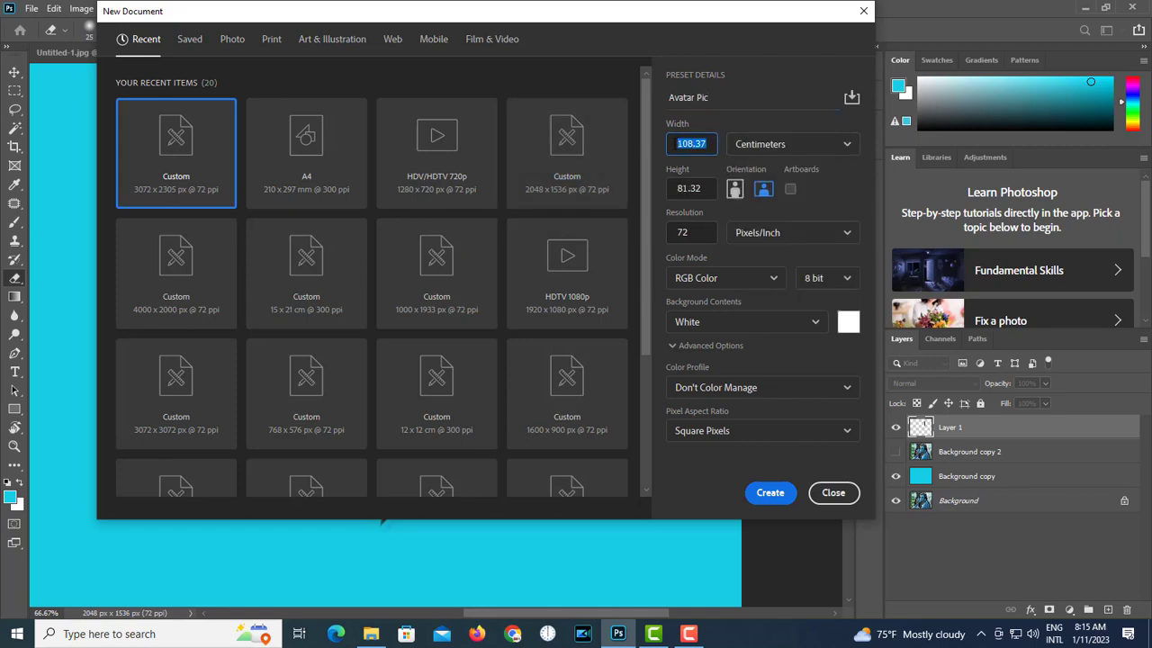
text(15)
drag(692, 233, 665, 234)
text(300)
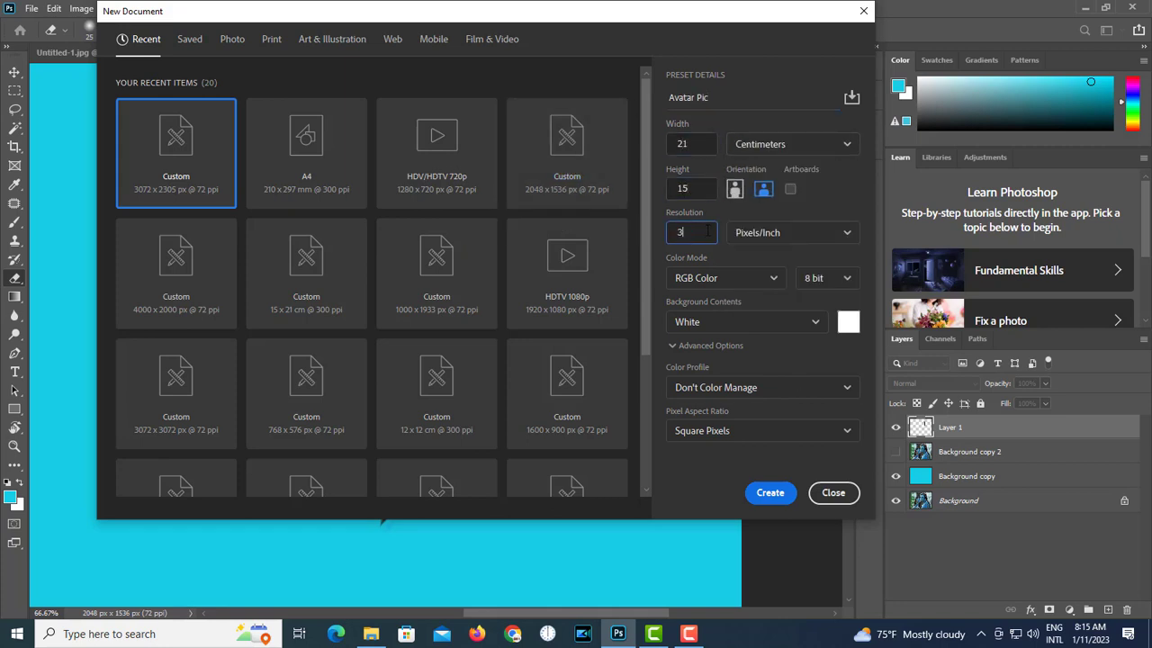
click(781, 492)
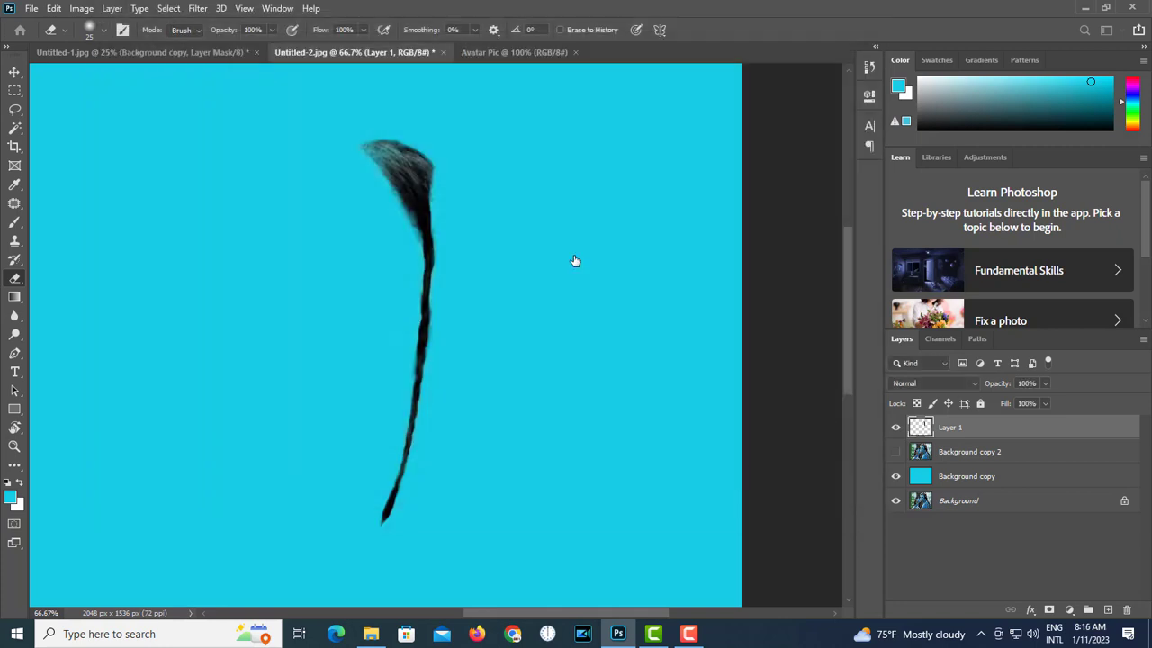
Float the Untitled-1.jpg window and copy its masked and unmasked pig layers into Avatar Pic
click(184, 53)
drag(185, 51, 26, 160)
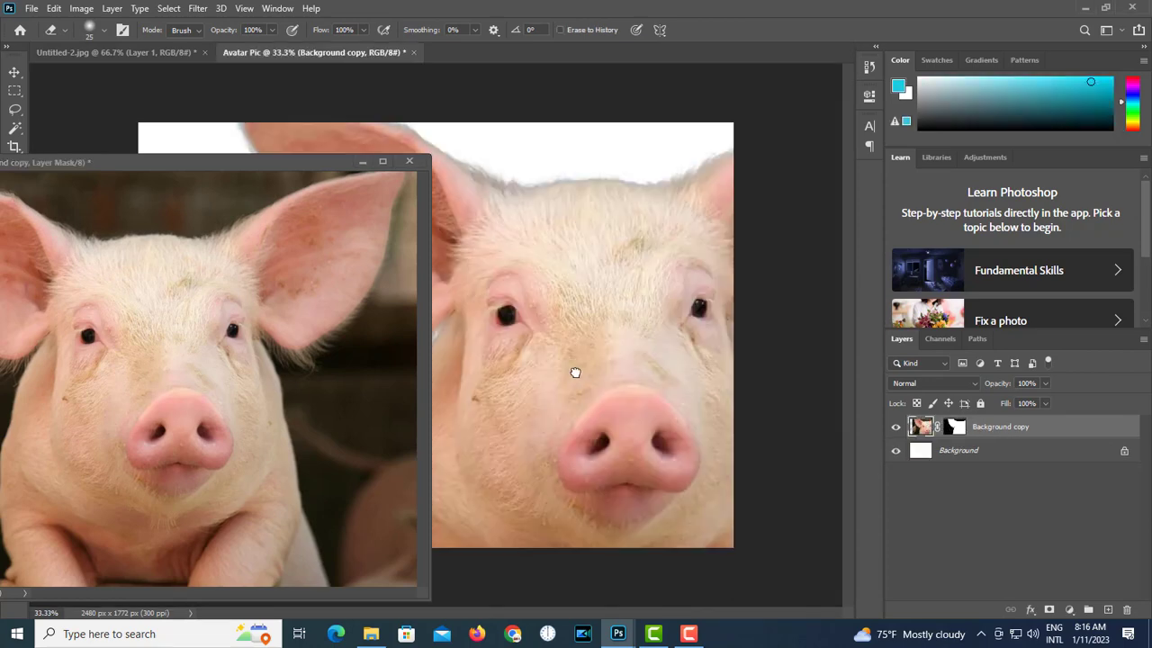
key(v)
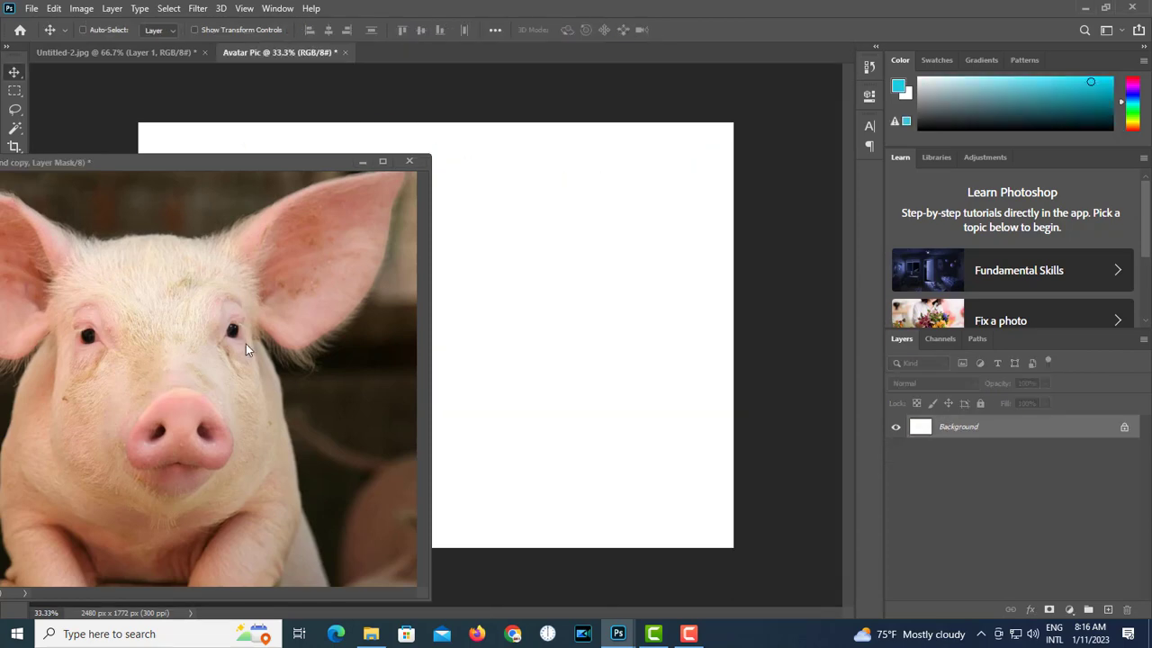
drag(249, 345, 643, 406)
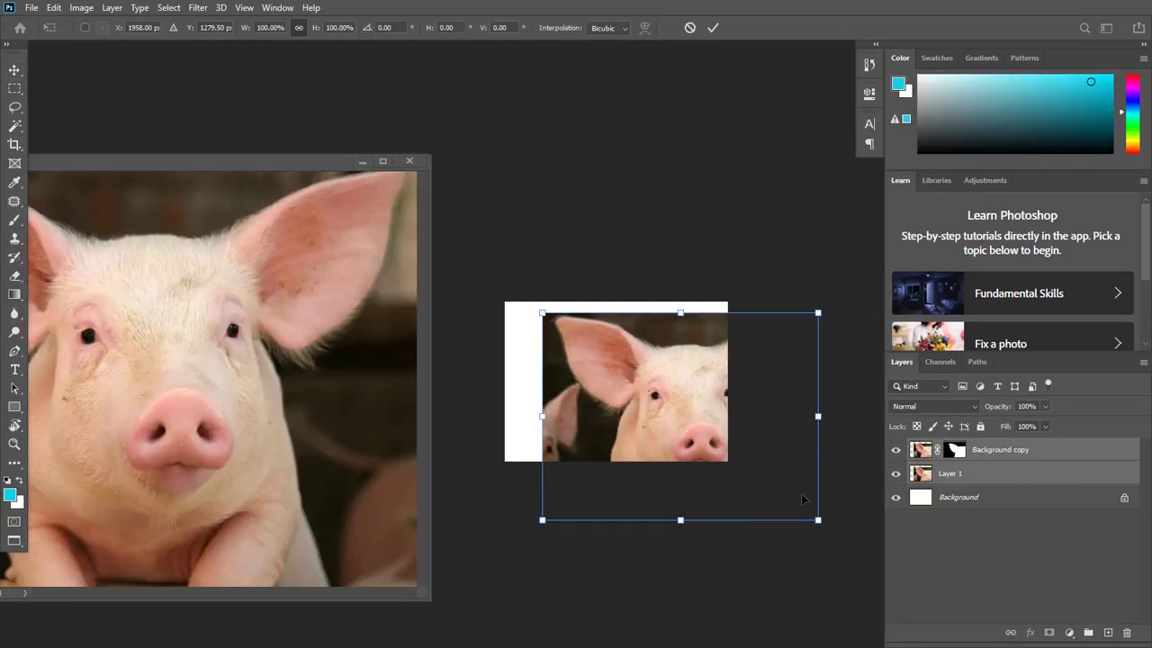
Scale down and position both pig layers together so the pig photo fills the Avatar Pic canvas
drag(803, 499, 727, 468)
key(Return)
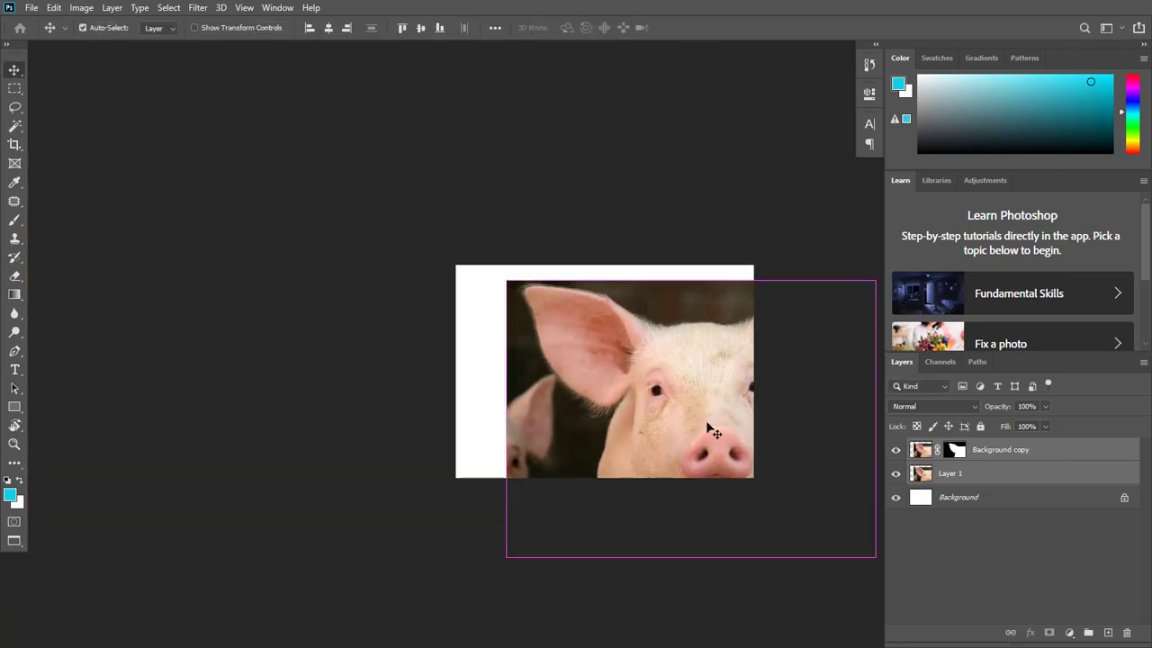
key(ctrl+t)
drag(706, 424, 656, 406)
drag(823, 540, 753, 488)
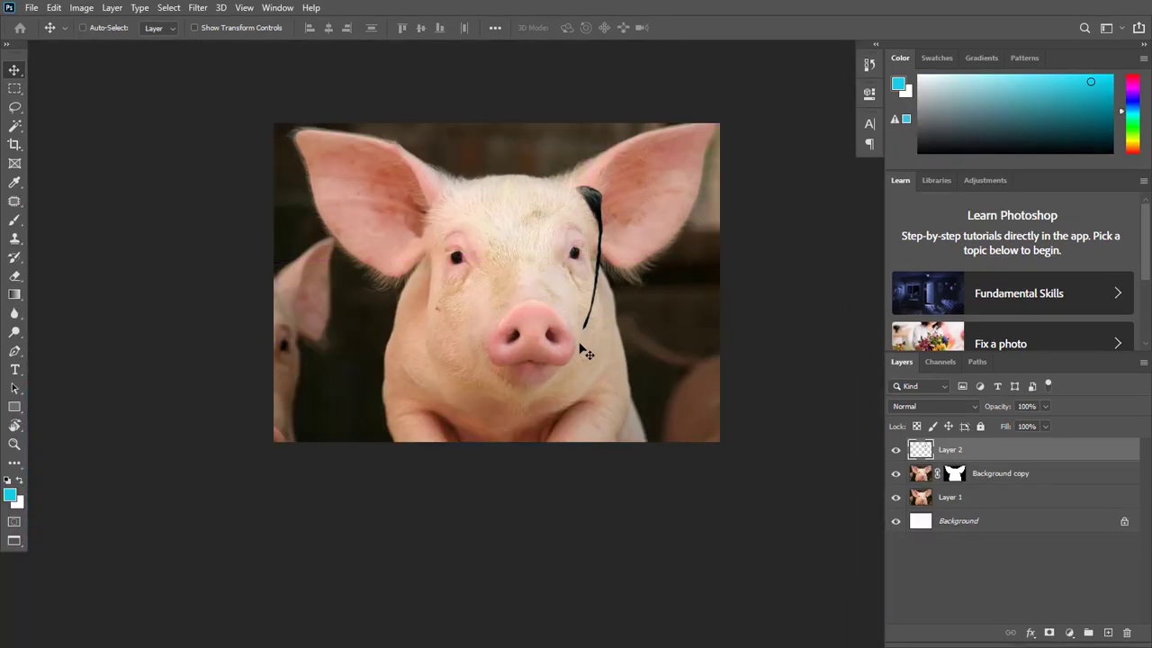
Enlarge the braid in Avatar Pic and position it beside the pig's right-hand eye
key(ctrl+t)
drag(610, 341, 638, 461)
mouse_move(622, 283)
mouse_down()
mouse_move(641, 339)
mouse_move(610, 304)
mouse_move(626, 333)
mouse_move(617, 314)
mouse_up()
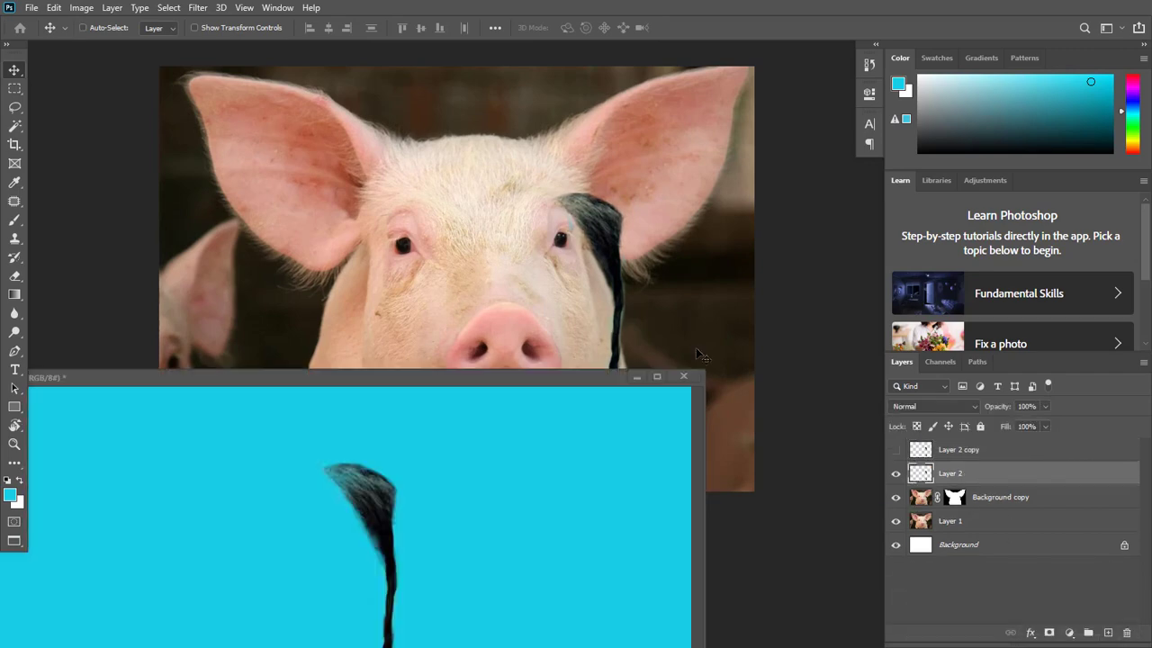
Move the Layer 2 braid across the pig's face, flip it horizontally and place it beside the left-hand eye
drag(628, 305, 444, 285)
key(ctrl+t)
right_click(442, 195)
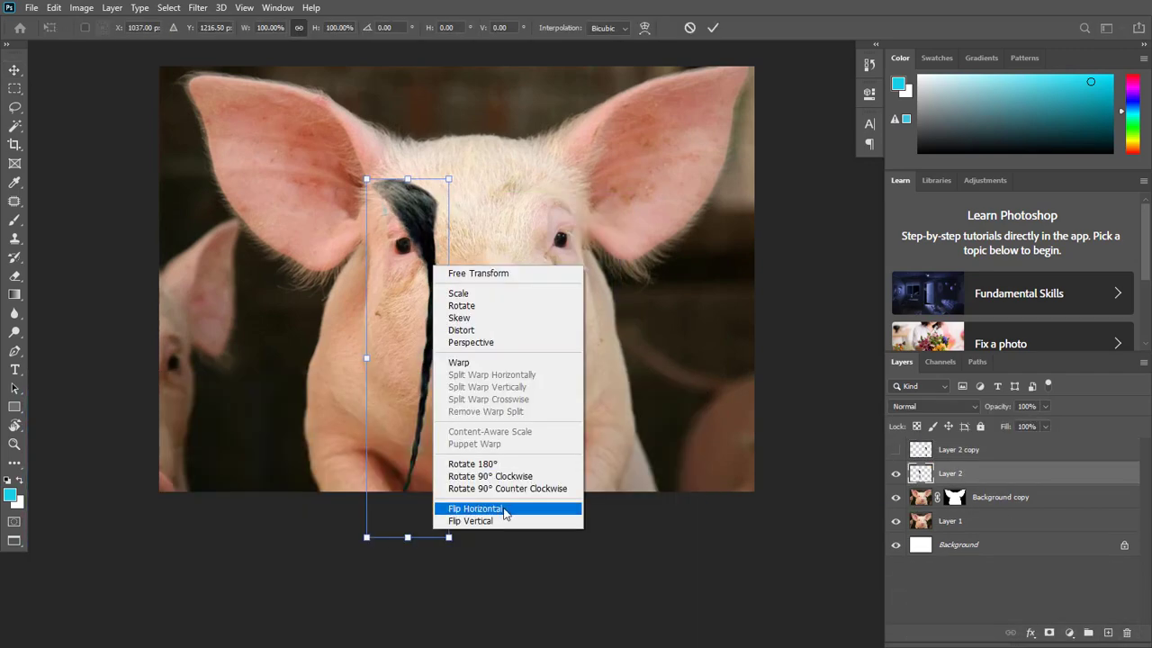
click(504, 511)
drag(414, 201, 376, 209)
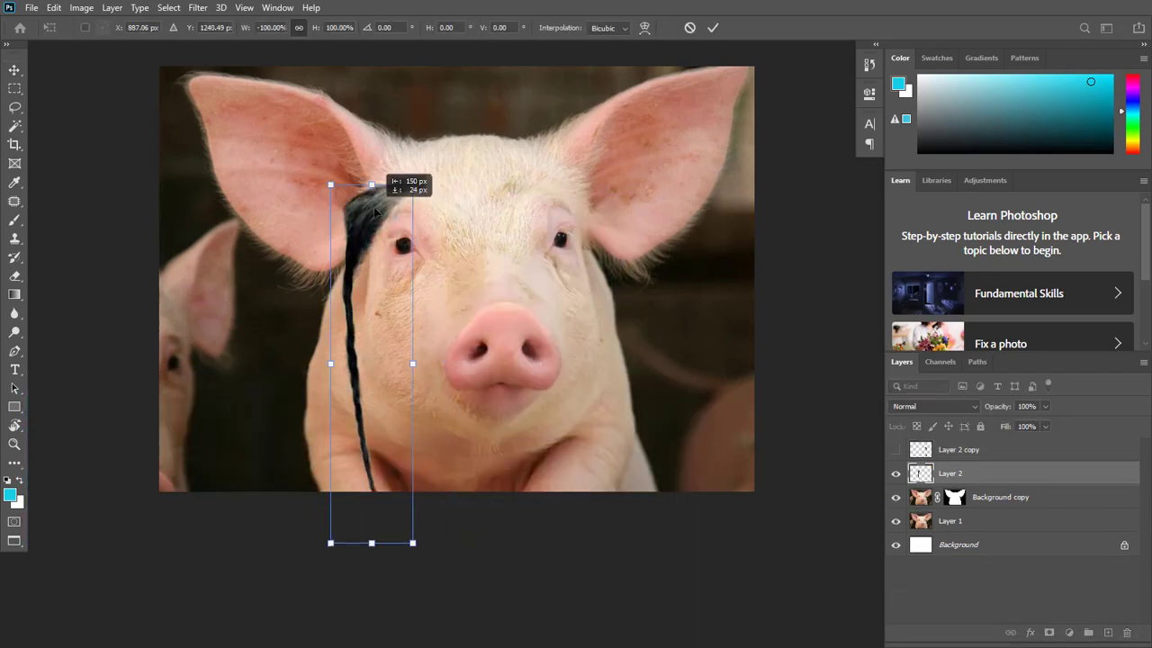
key(Return)
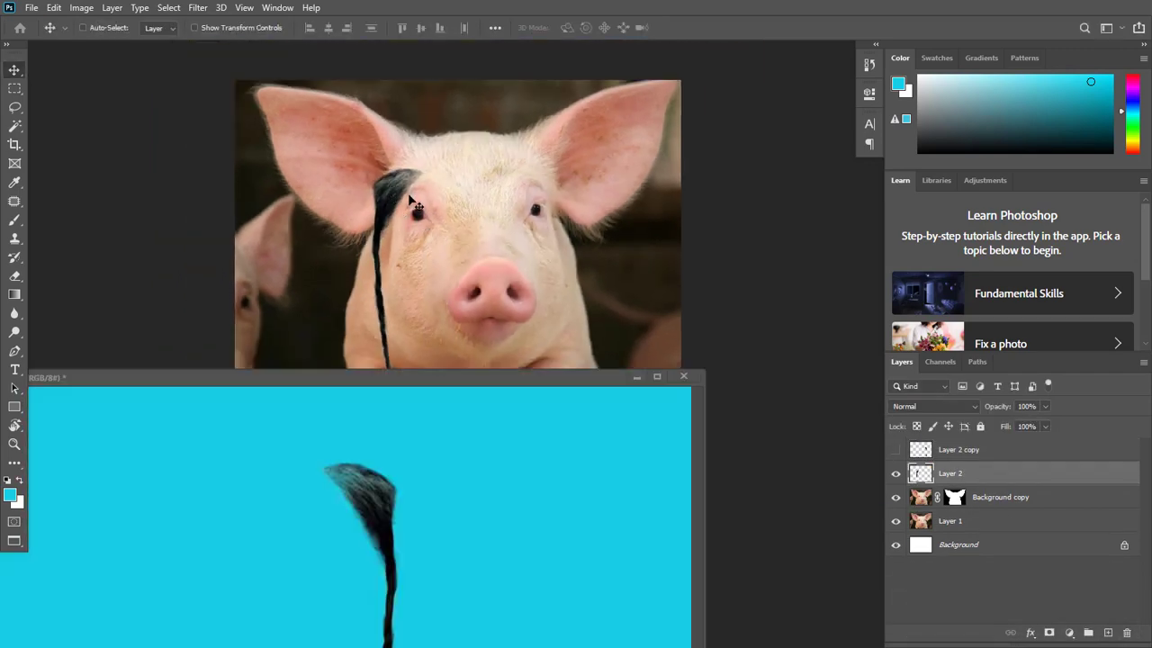
drag(410, 200, 398, 202)
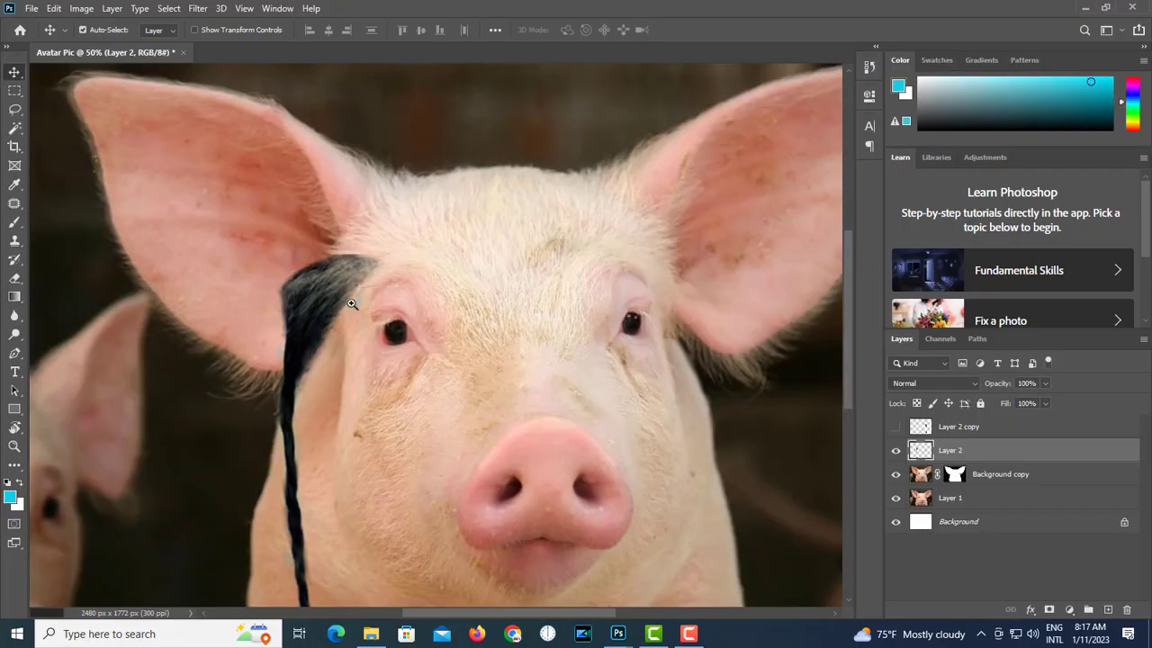
Erase the leftover traces along the braid's outer edge below the pig's left-hand ear
ctrl+click(352, 304)
key(e)
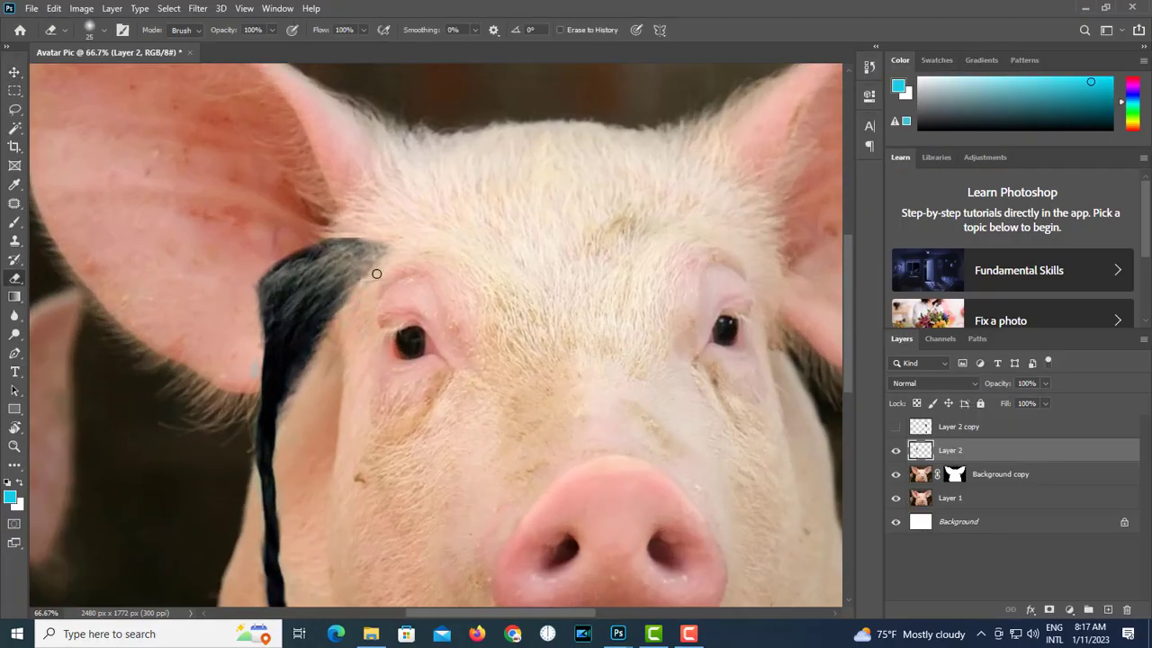
drag(246, 362, 258, 368)
drag(251, 415, 278, 375)
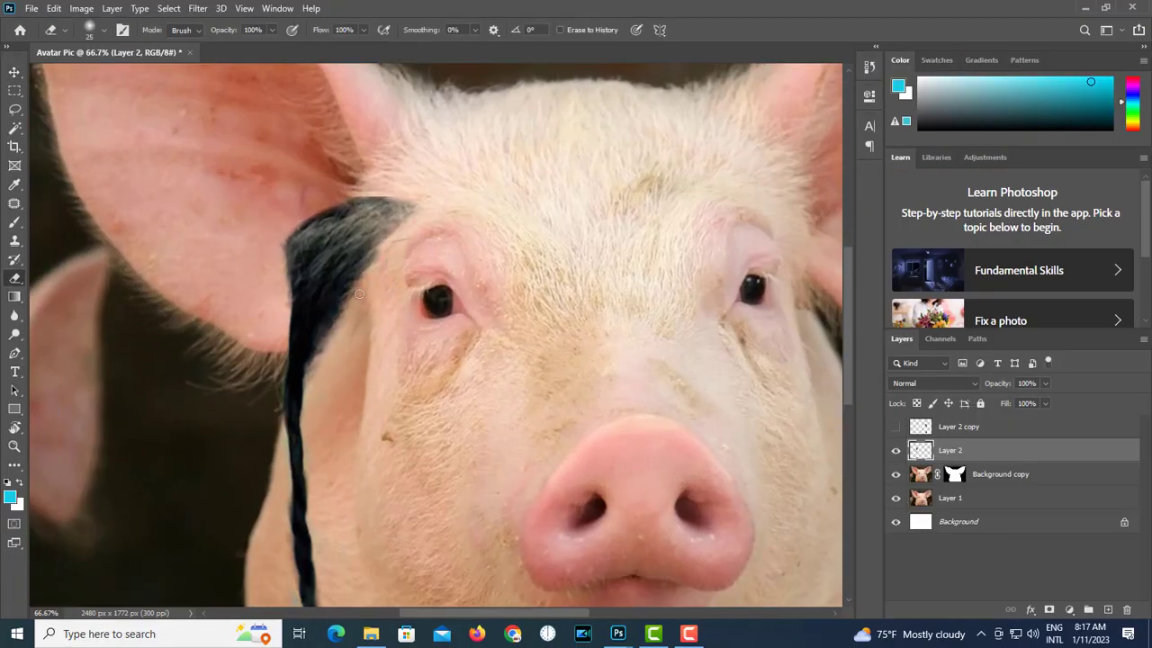
Reposition the braid slightly higher and further inward at the base of the pig's left-hand ear
key(ctrl+minus)
key(v)
drag(353, 179, 368, 210)
key(ctrl+minus)
Select the area around the Layer 2 braid and push in its bulging upper outer edge with Liquify, using a 175 brush
key(m)
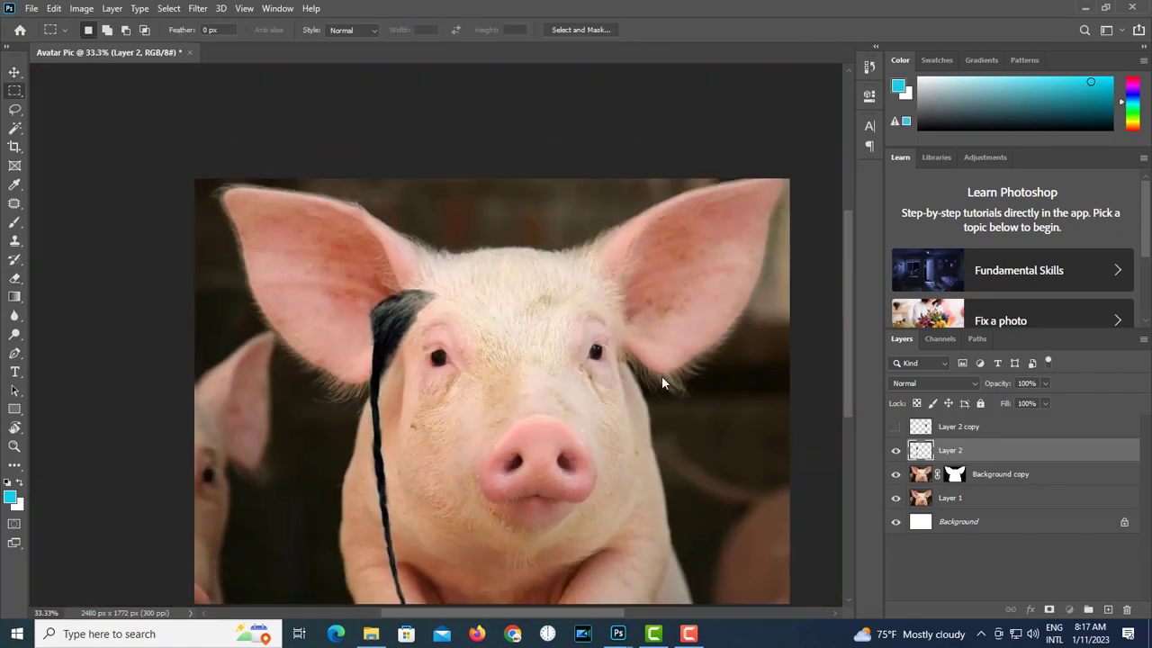
drag(327, 330, 470, 477)
key(ctrl+shift+x)
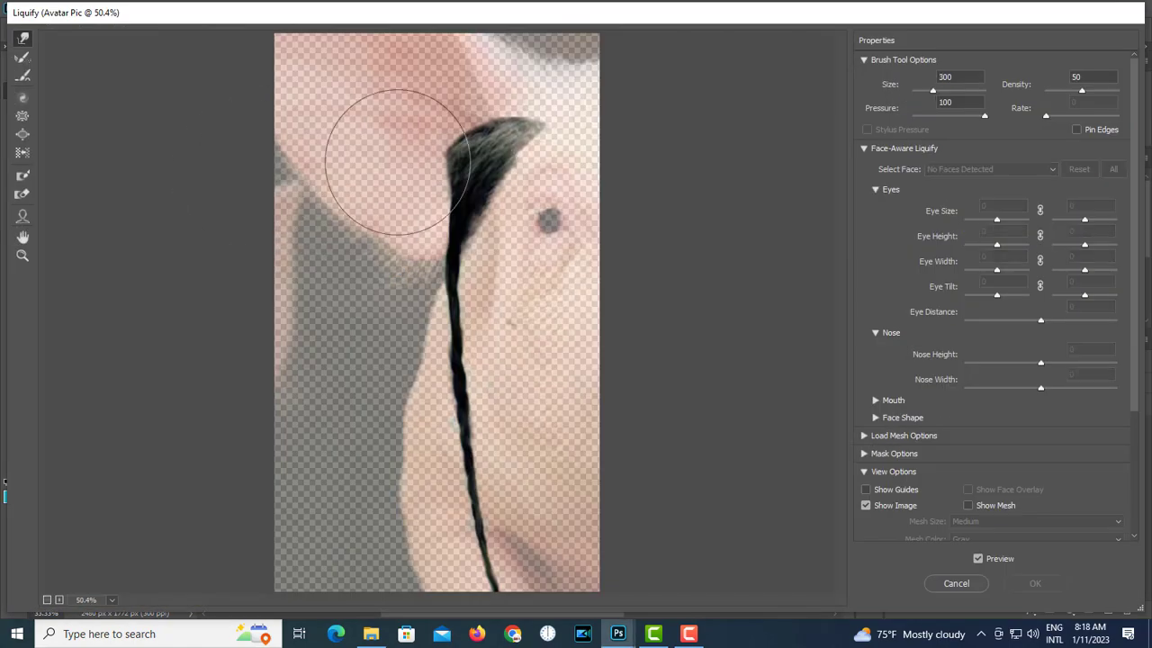
key(bracketleft)
key(bracketleft)
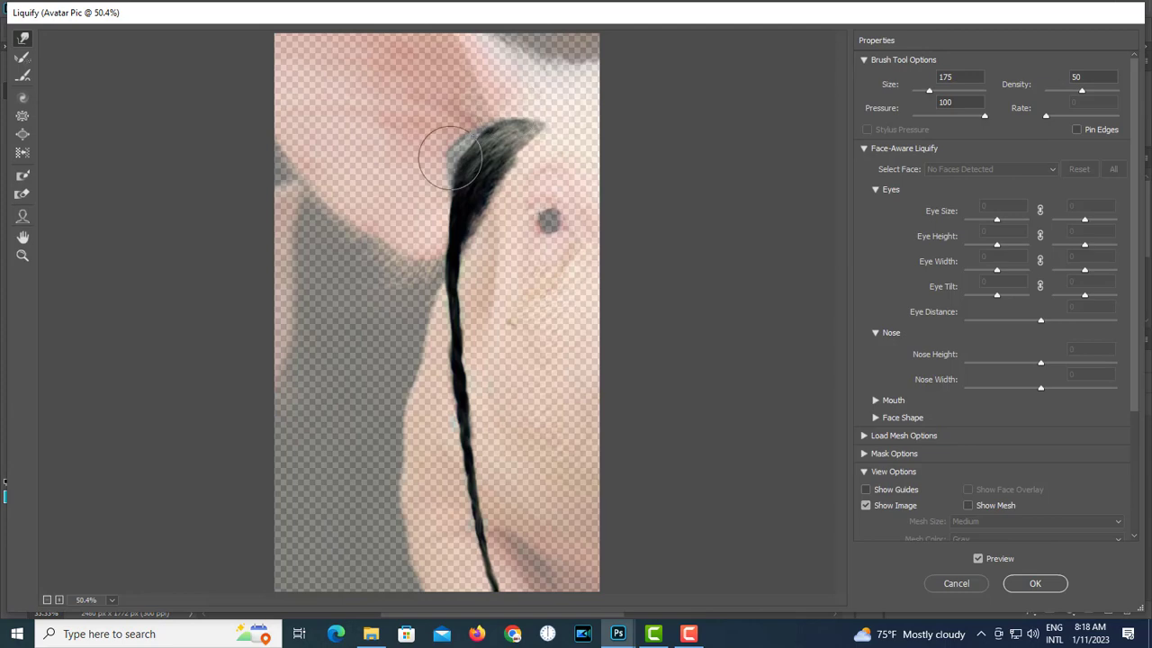
key(Return)
key(ctrl+minus)
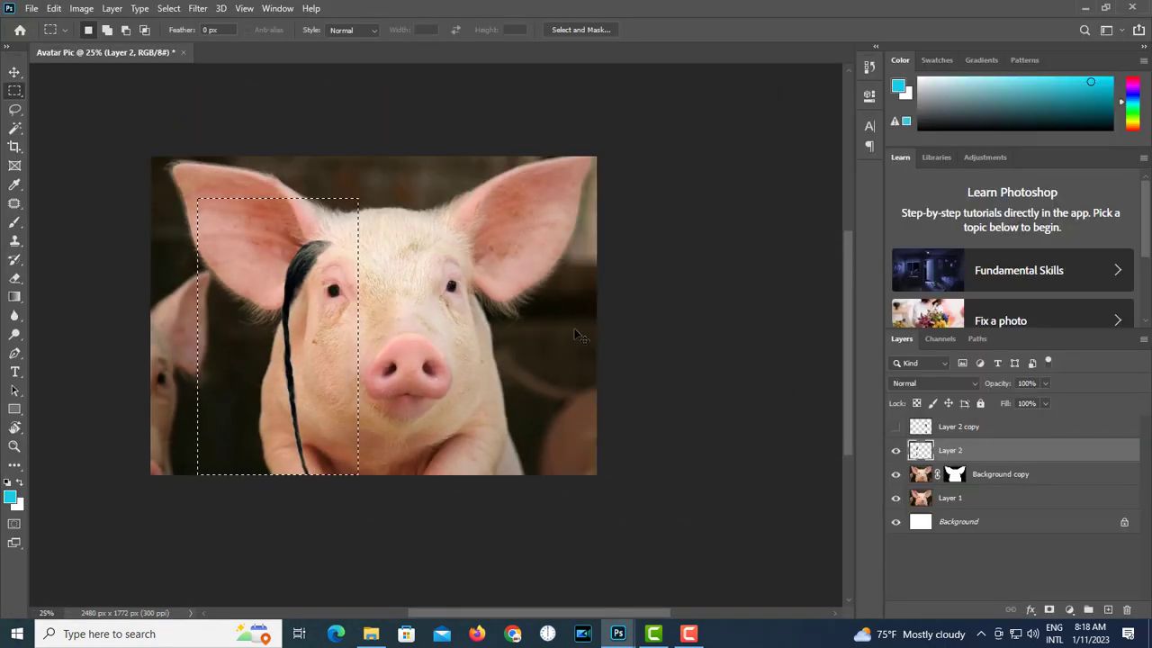
Liquify the Layer 2 braid again with a larger brush to reshape its upper part, then deselect it
key(ctrl+shift+x)
key(bracketright)
key(bracketright)
key(bracketright)
mouse_move(449, 191)
mouse_down()
mouse_move(435, 350)
mouse_move(459, 394)
mouse_move(448, 190)
mouse_move(477, 293)
mouse_move(462, 454)
mouse_move(482, 274)
mouse_move(466, 395)
mouse_move(458, 353)
mouse_up()
key(Return)
key(ctrl+d)
key(ctrl+minus)
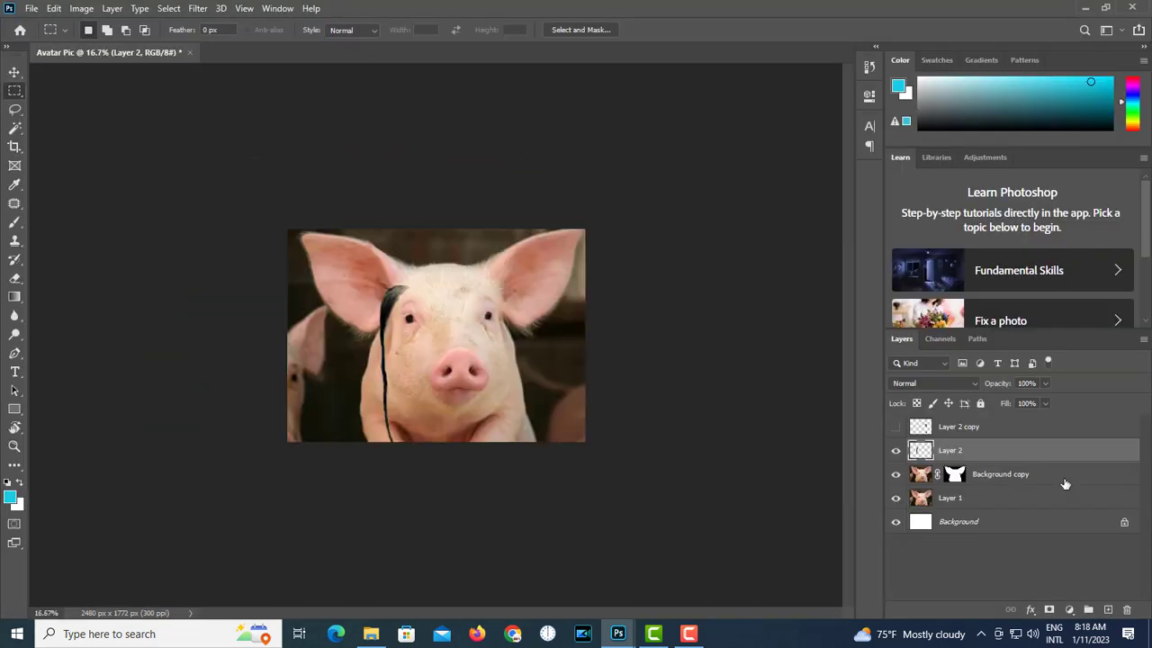
Show Layer 2 copy and slim the top of its braid with Liquify at brush size 300, then clear the selection
click(999, 427)
click(896, 428)
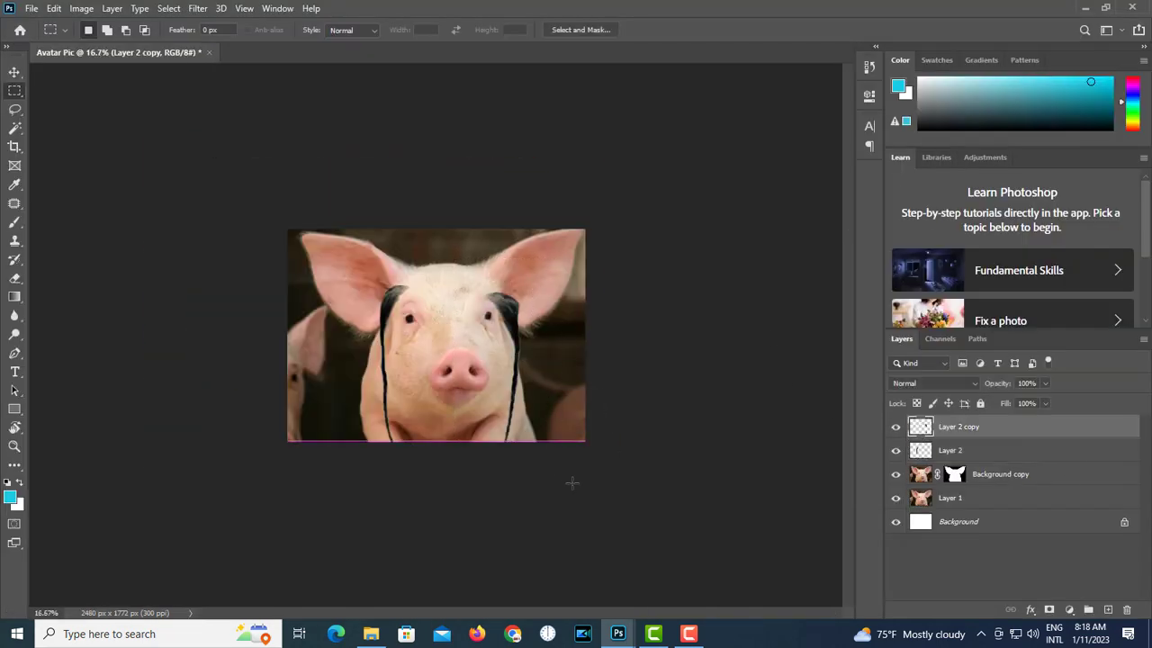
key(ctrl+shift+x)
drag(458, 154, 394, 135)
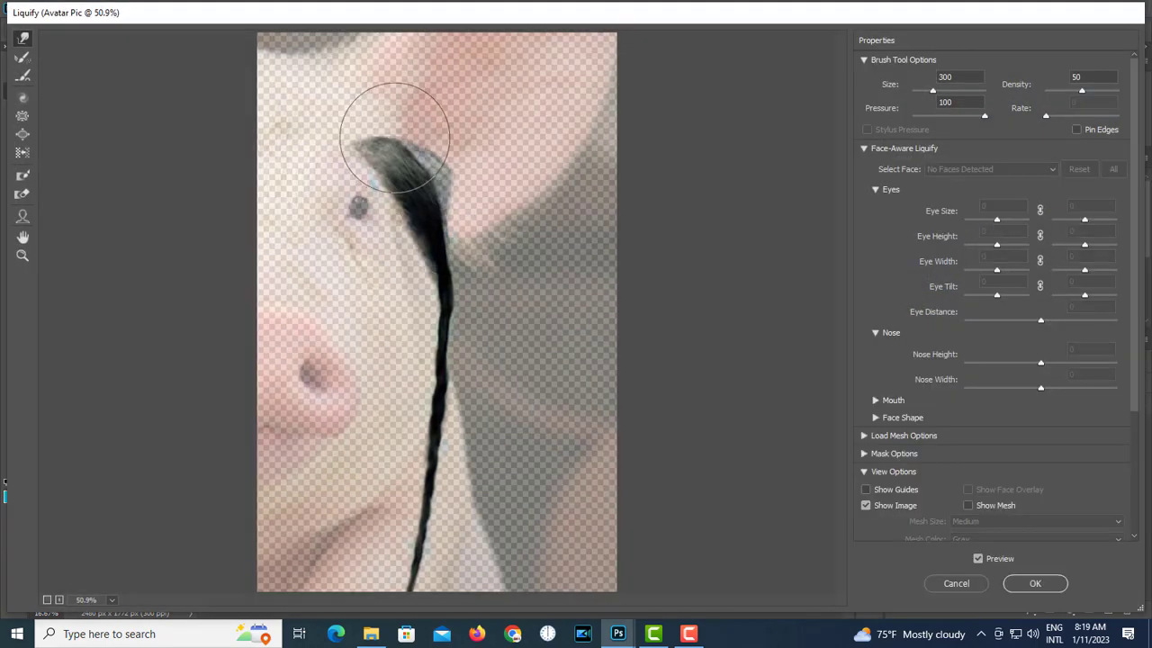
key(Return)
scroll(552, 349, up, 2)
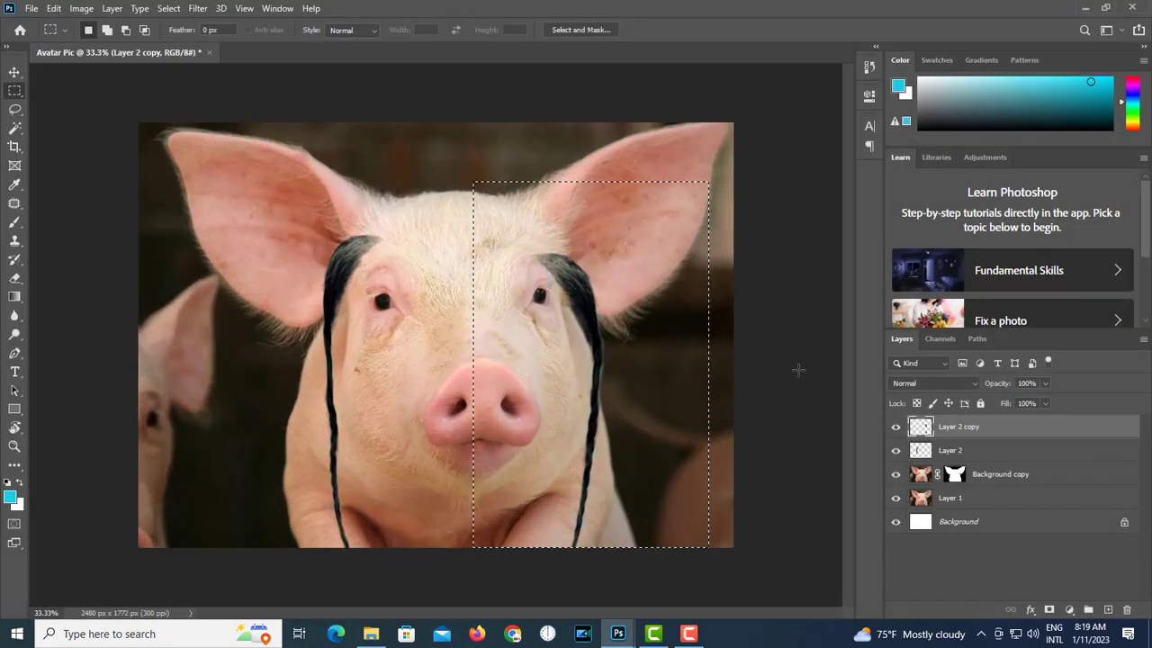
click(799, 368)
Move the Layer 2 copy braid slightly outward, towards the base of the pig's right-hand ear
key(v)
drag(574, 287, 586, 288)
scroll(576, 299, up, 1)
key(e)
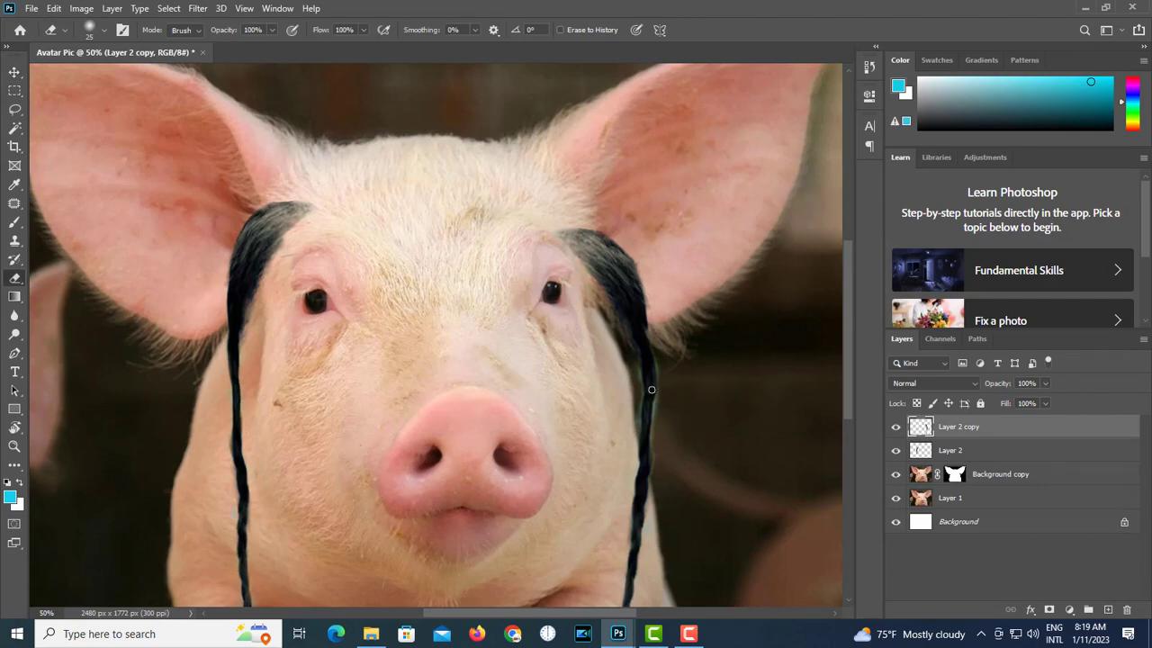
Select the area around the Layer 2 copy braid and reshape its outer curve with Liquify, using a 175 brush
key(m)
drag(523, 194, 693, 597)
drag(617, 164, 690, 521)
key(ctrl+shift+x)
mouse_move(455, 159)
mouse_down()
mouse_move(418, 127)
mouse_move(486, 252)
mouse_move(478, 411)
mouse_move(463, 224)
mouse_move(411, 146)
mouse_move(462, 68)
mouse_move(491, 173)
mouse_up()
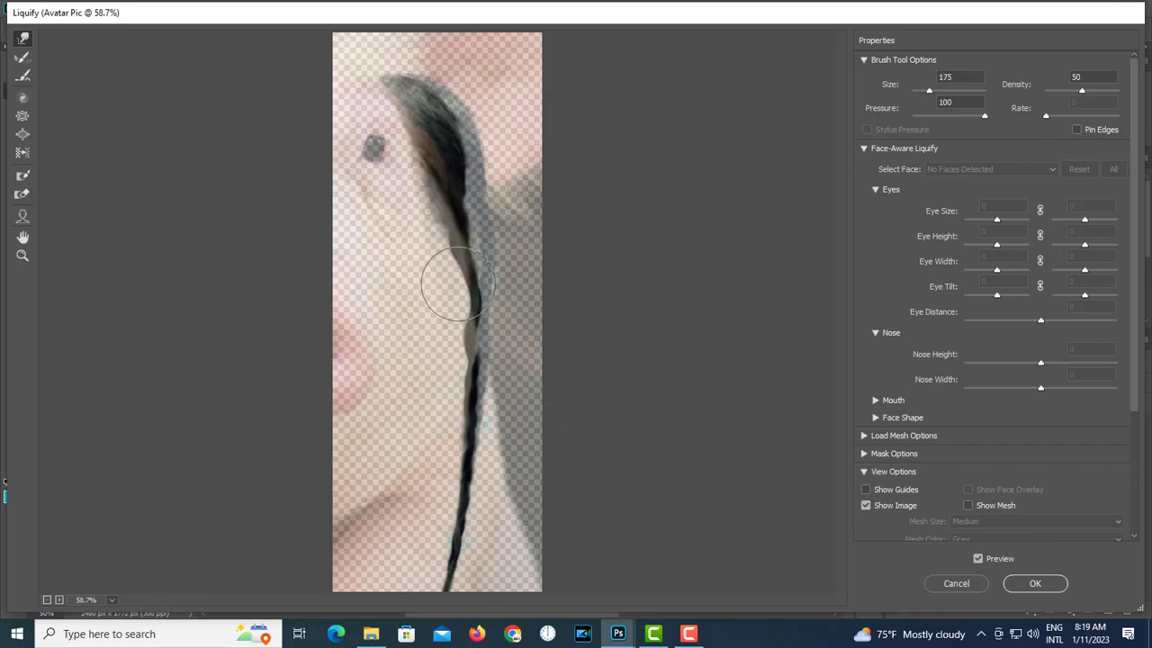
click(1035, 584)
key(ctrl+minus)
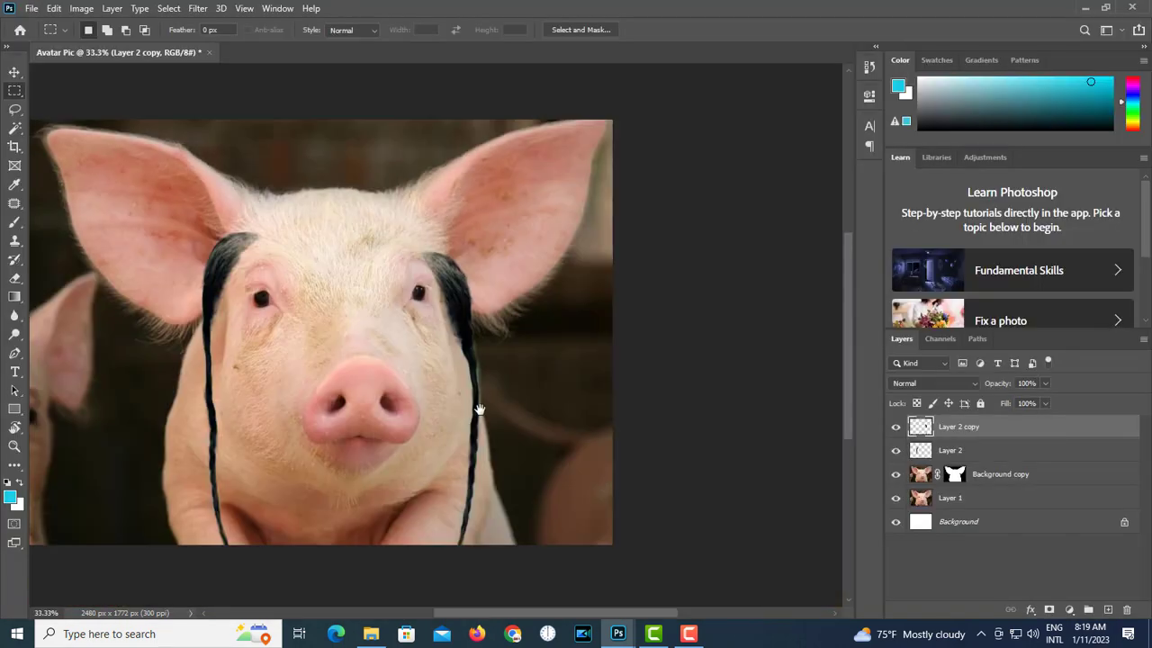
Load the Background copy layer's mask as a selection and add a new layer above it
click(923, 480)
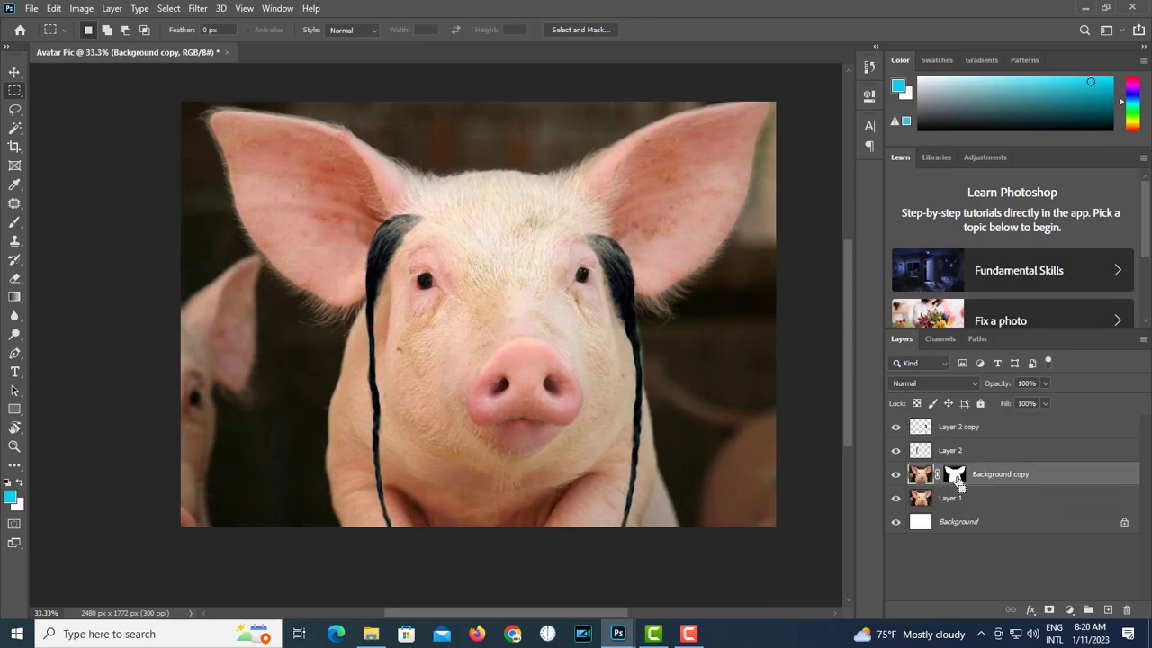
ctrl+click(957, 479)
click(1109, 610)
Show Background copy 2 in the Avatar movie picture and sample the man's blue forehead skin as the foreground colour
mouse_move(618, 634)
click(694, 572)
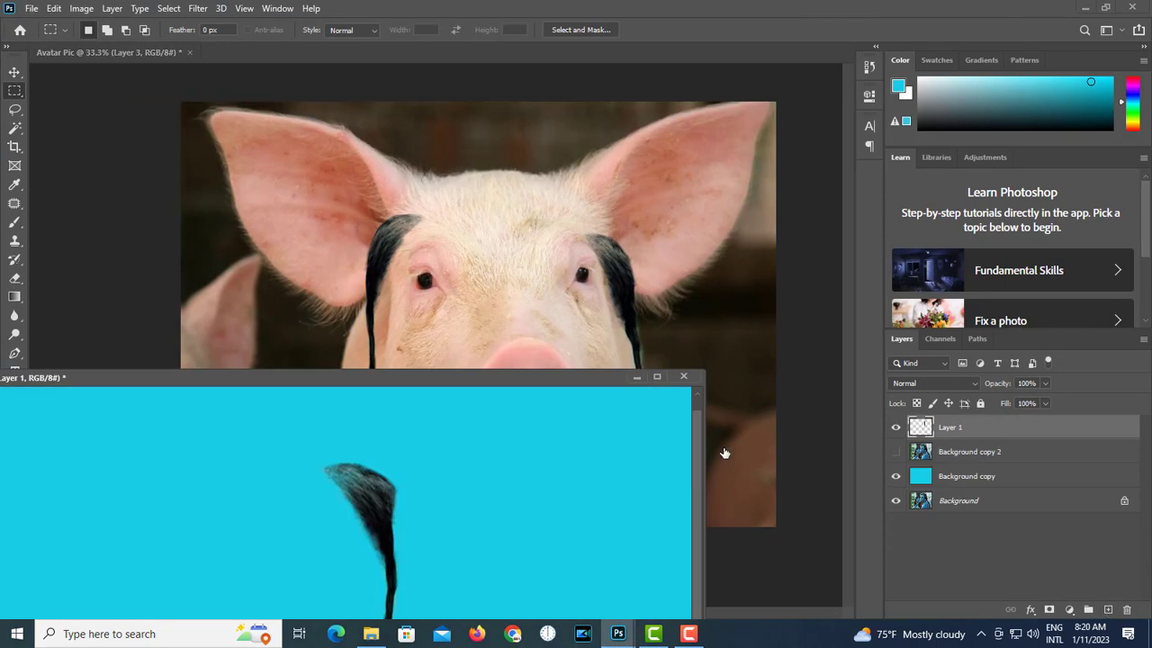
drag(522, 378, 515, 148)
click(895, 451)
click(969, 452)
drag(95, 149, 107, 212)
click(14, 184)
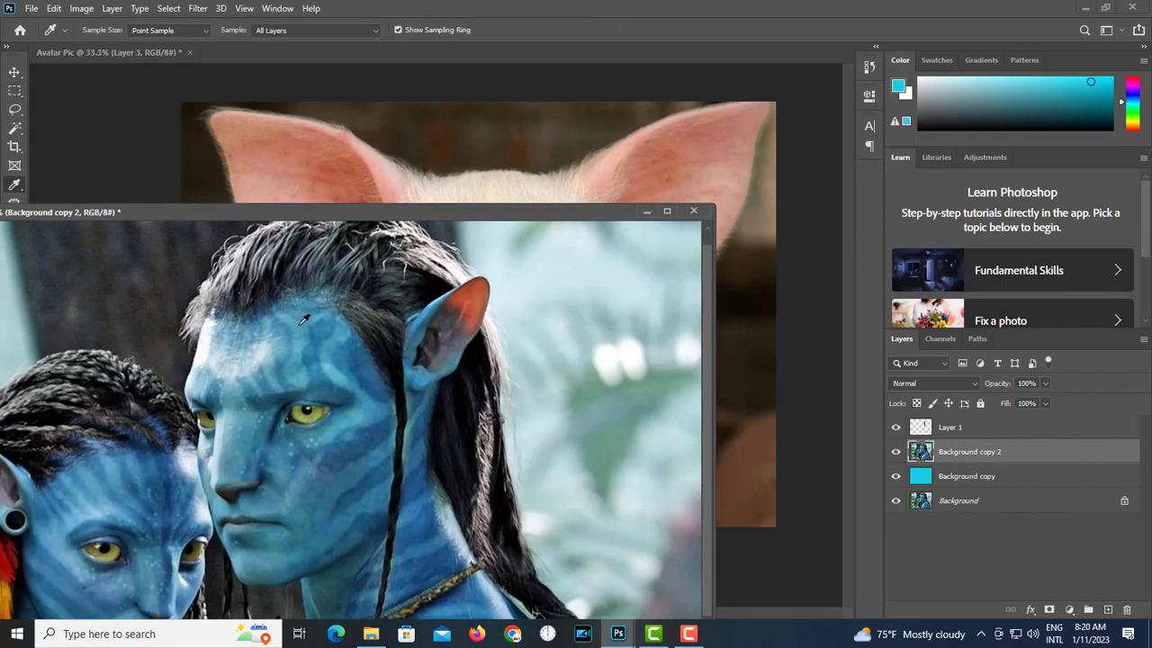
click(646, 212)
Fill the pig selection on Layer 3 with the sampled blue and set the layer's blending mode to Color
key(alt+BackSpace)
click(934, 383)
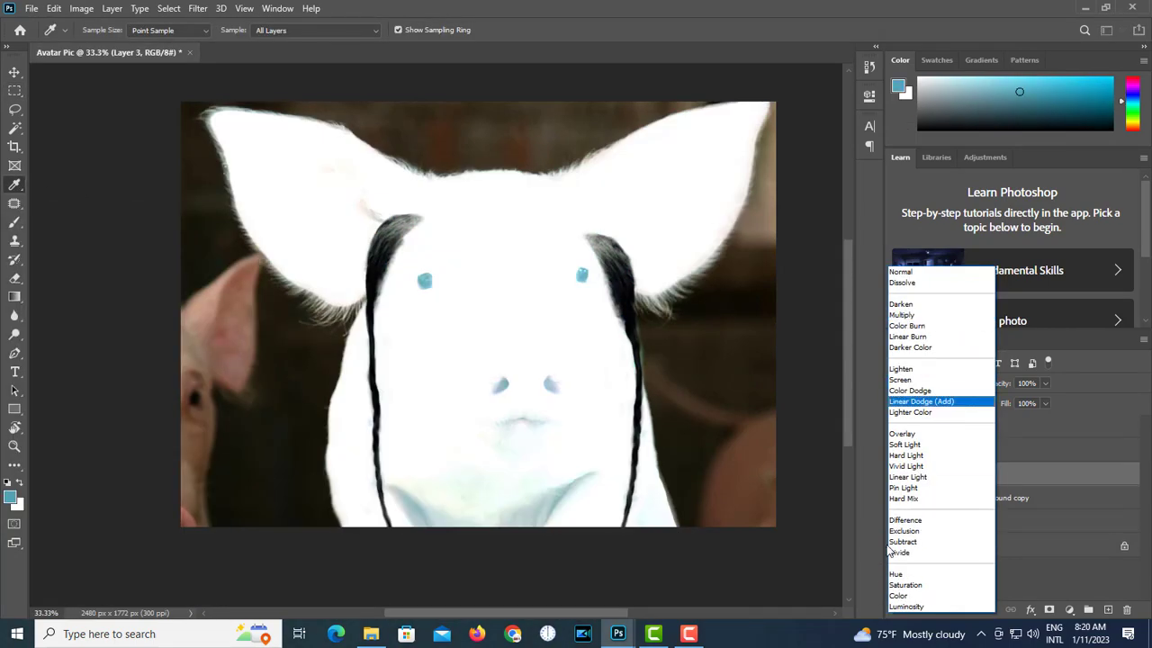
click(908, 597)
key(ctrl+minus)
key(ctrl+minus)
drag(779, 410, 608, 355)
key(ctrl+plus)
key(ctrl+plus)
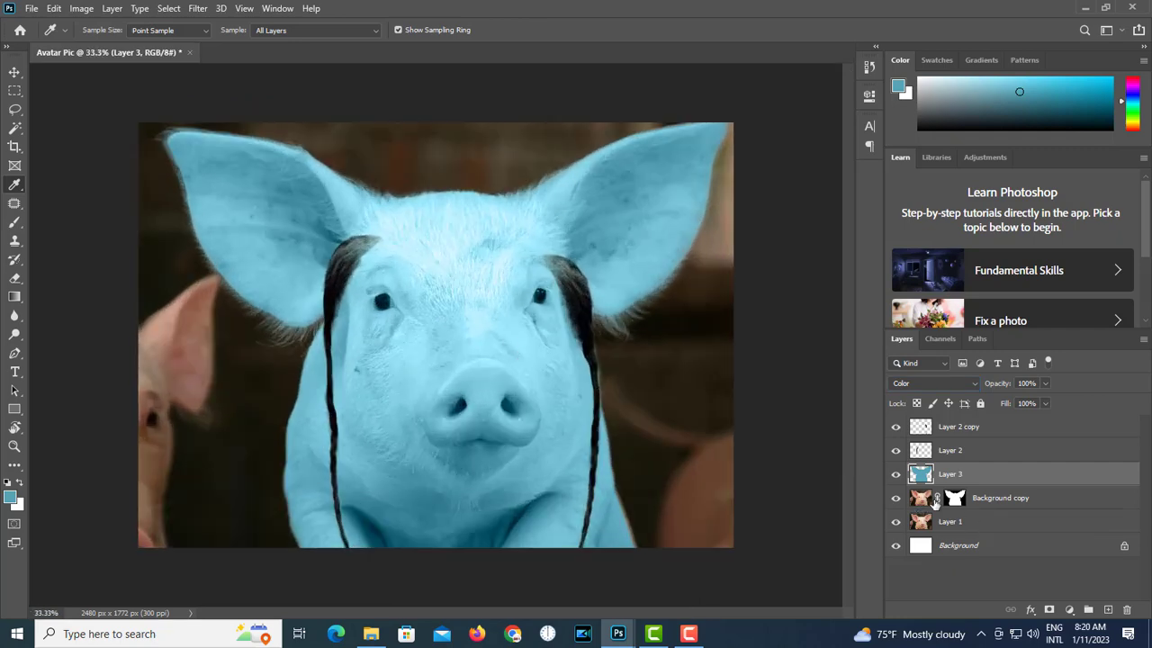
Copy the masked pig from Background copy to a new layer and place it above Layer 3
click(924, 510)
ctrl+click(956, 503)
key(ctrl+j)
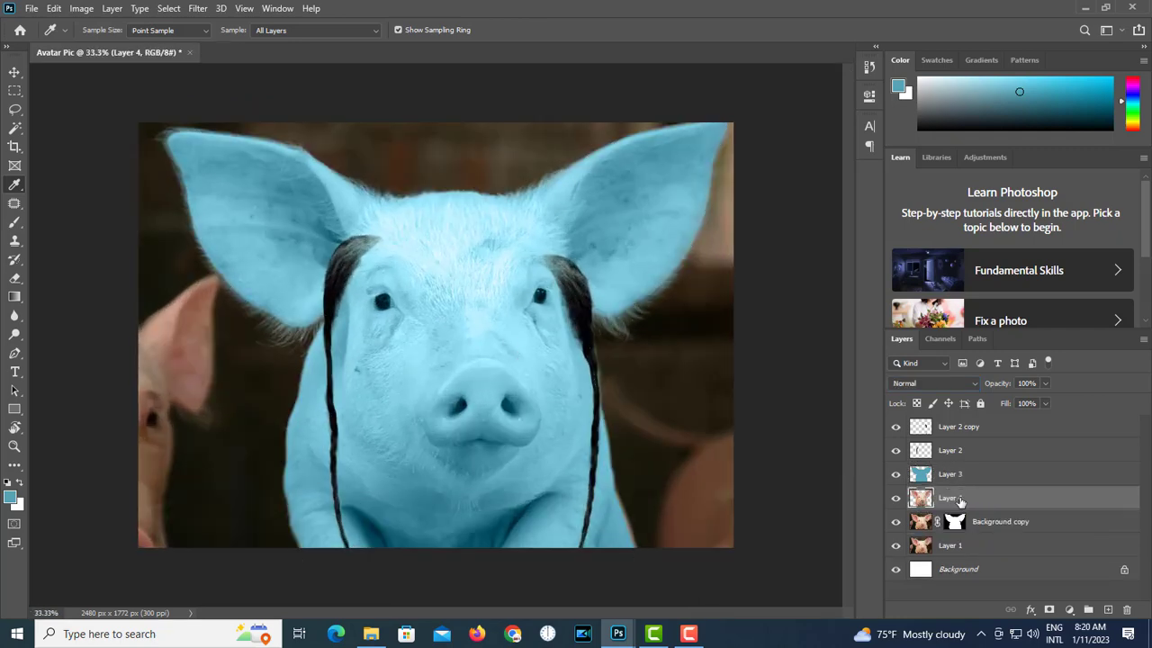
key(ctrl+bracketright)
Set Layer 4's blending mode to Color Burn and its opacity to 39%
click(930, 385)
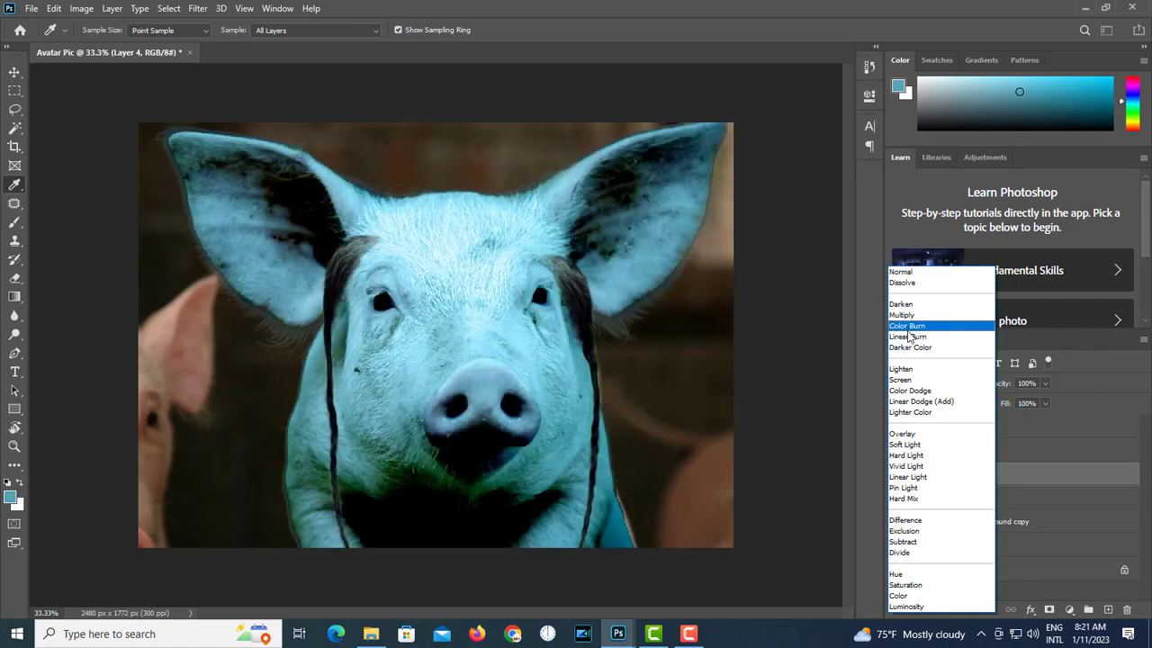
click(907, 326)
drag(1005, 407, 1007, 402)
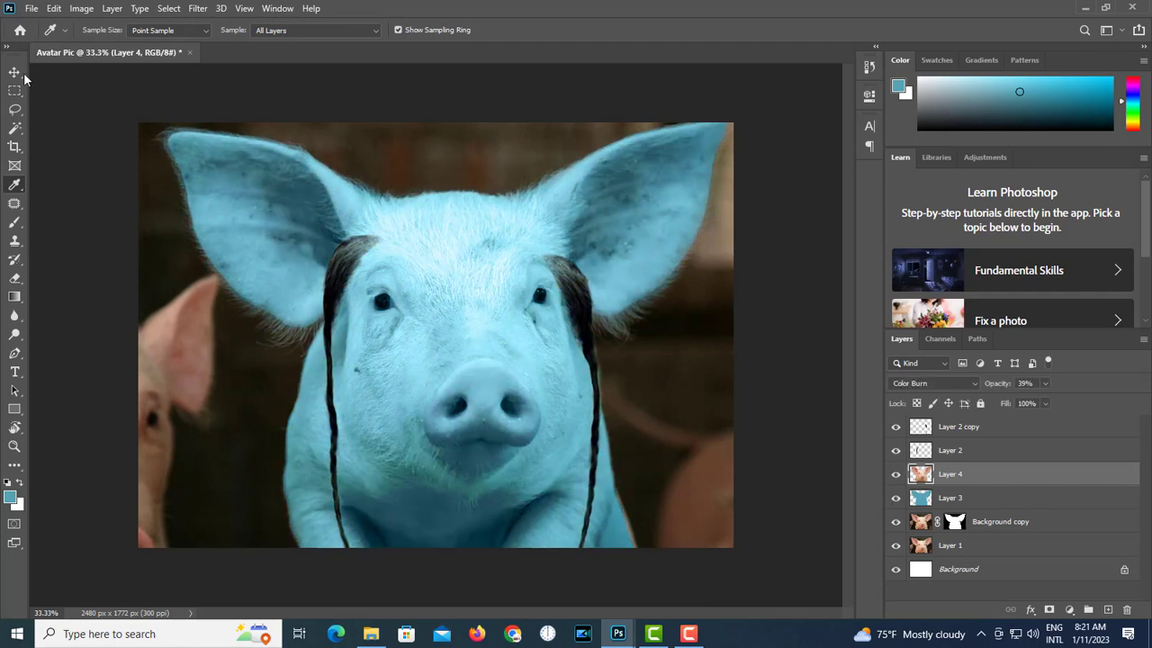
Lasso the man's hair, ear and back braid in the Avatar movie picture, copy them to a new layer and hide Background copy 2
click(15, 73)
scroll(482, 343, down, 1)
click(619, 633)
click(686, 572)
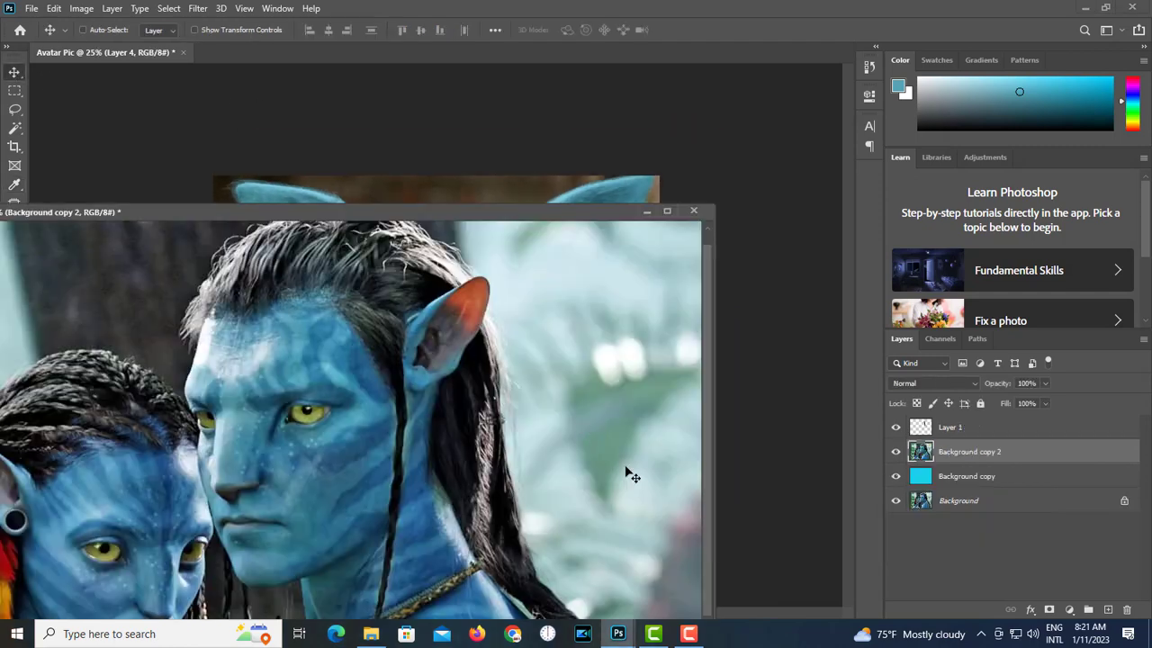
scroll(505, 404, down, 1)
key(l)
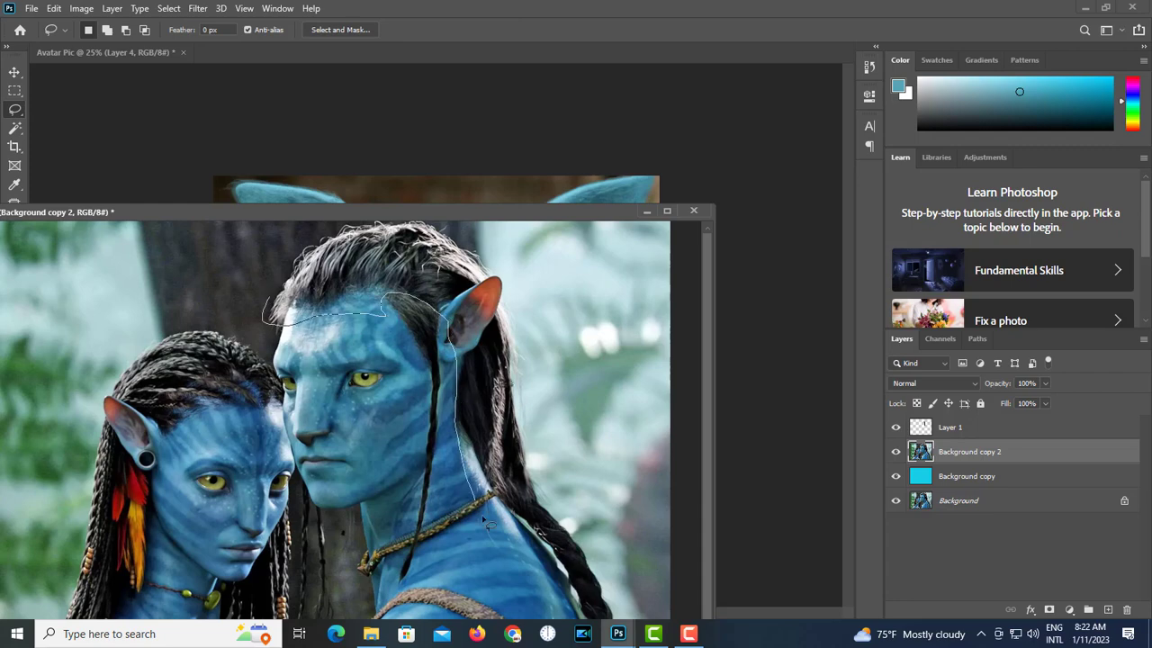
drag(484, 519, 489, 530)
scroll(488, 529, down, 1)
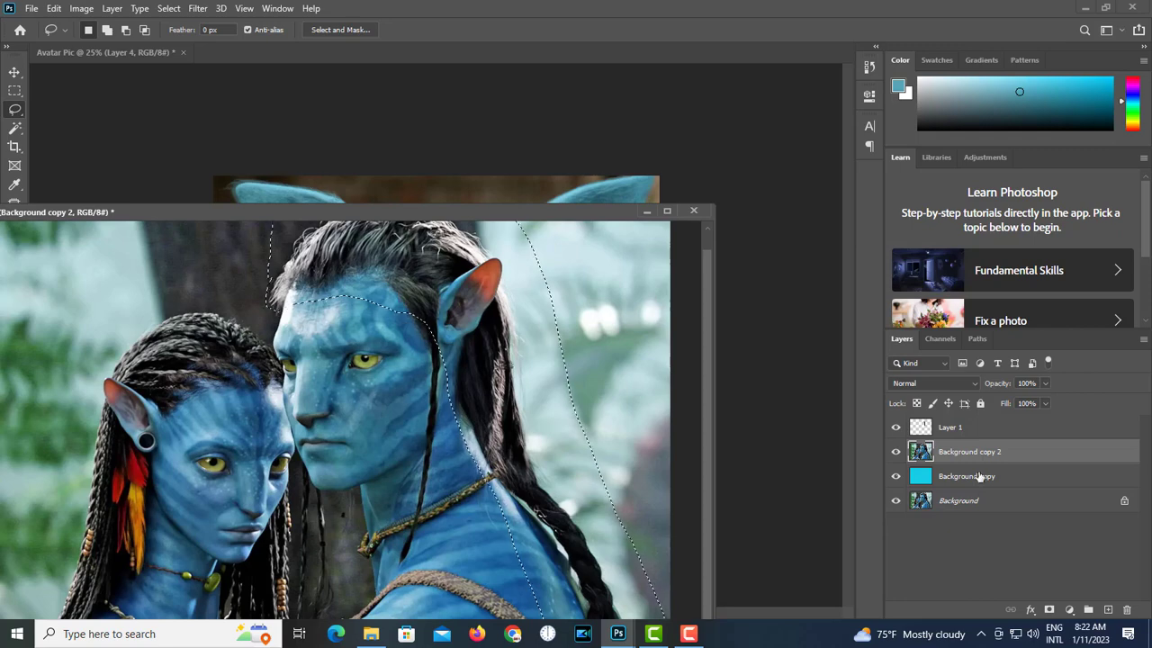
key(ctrl+j)
click(895, 476)
click(163, 12)
click(203, 150)
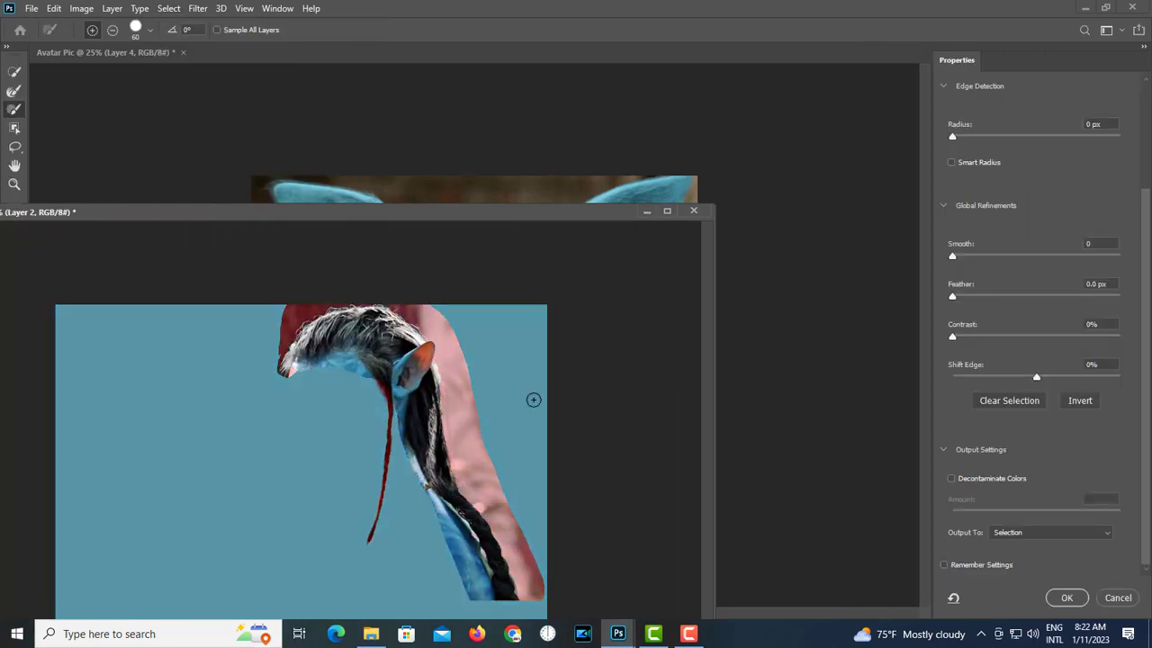
key(ctrl+plus)
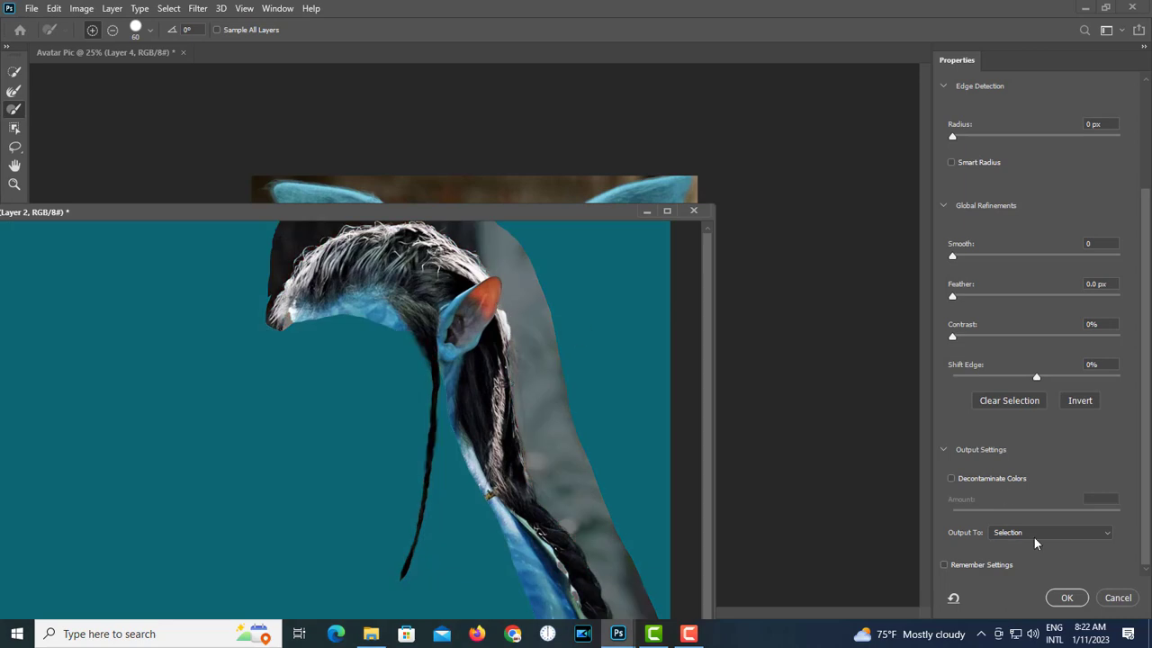
click(1118, 598)
click(895, 476)
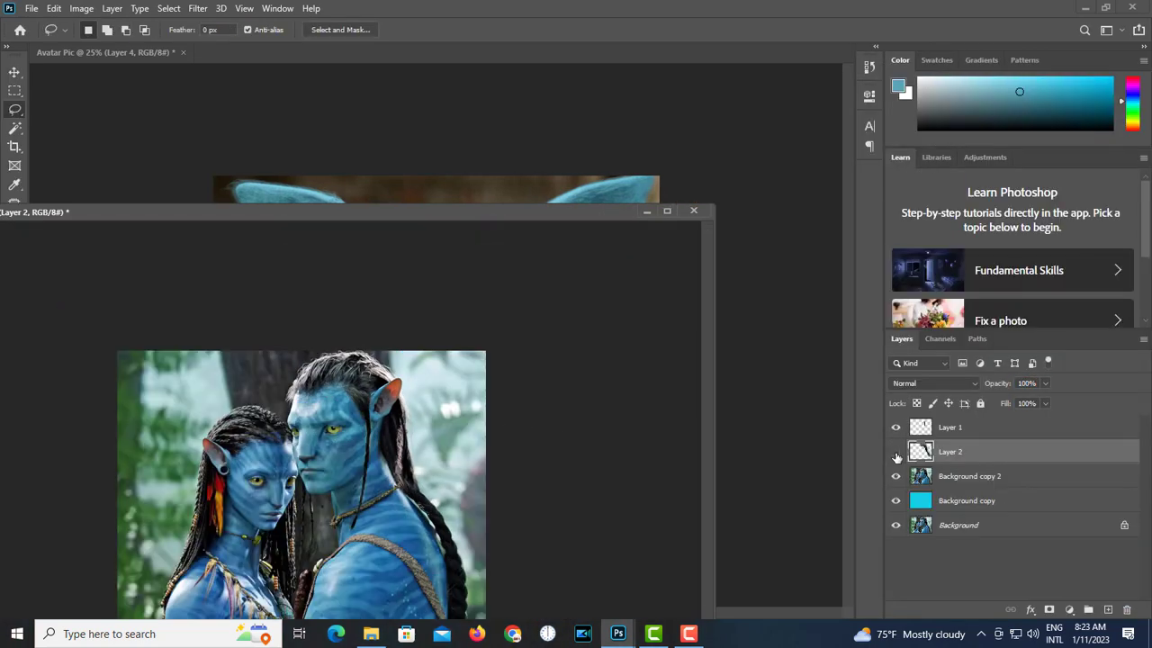
click(895, 453)
click(895, 453)
click(896, 476)
click(341, 32)
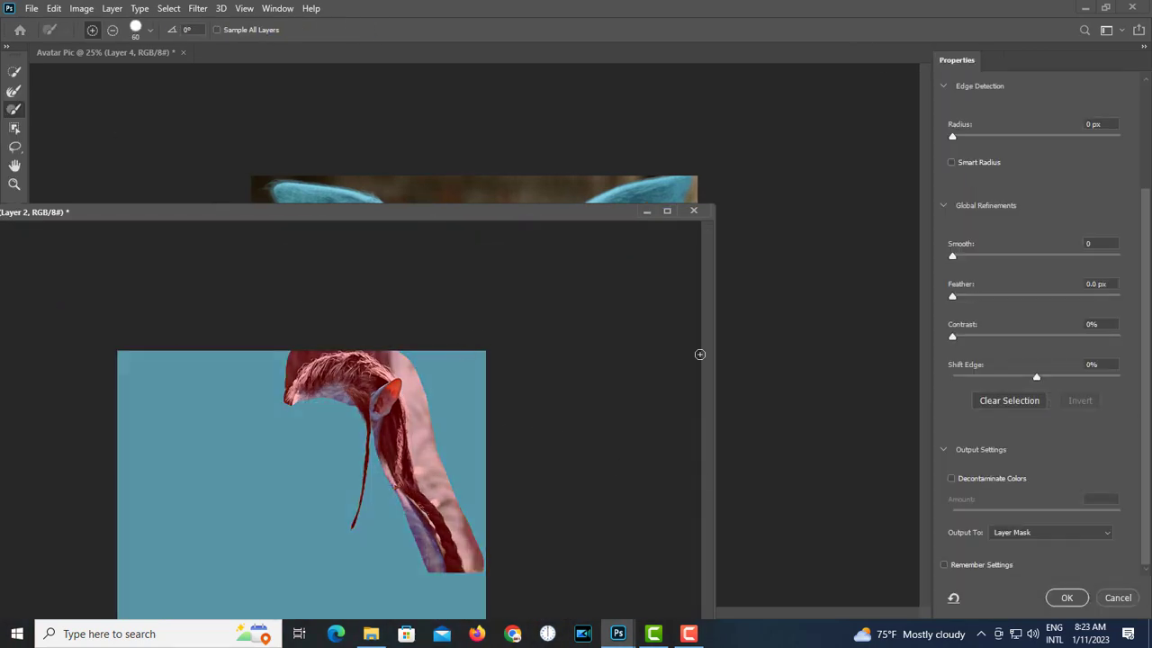
click(1118, 597)
Select the subject on Layer 2 and open the selection in Select and Mask
click(168, 8)
click(216, 175)
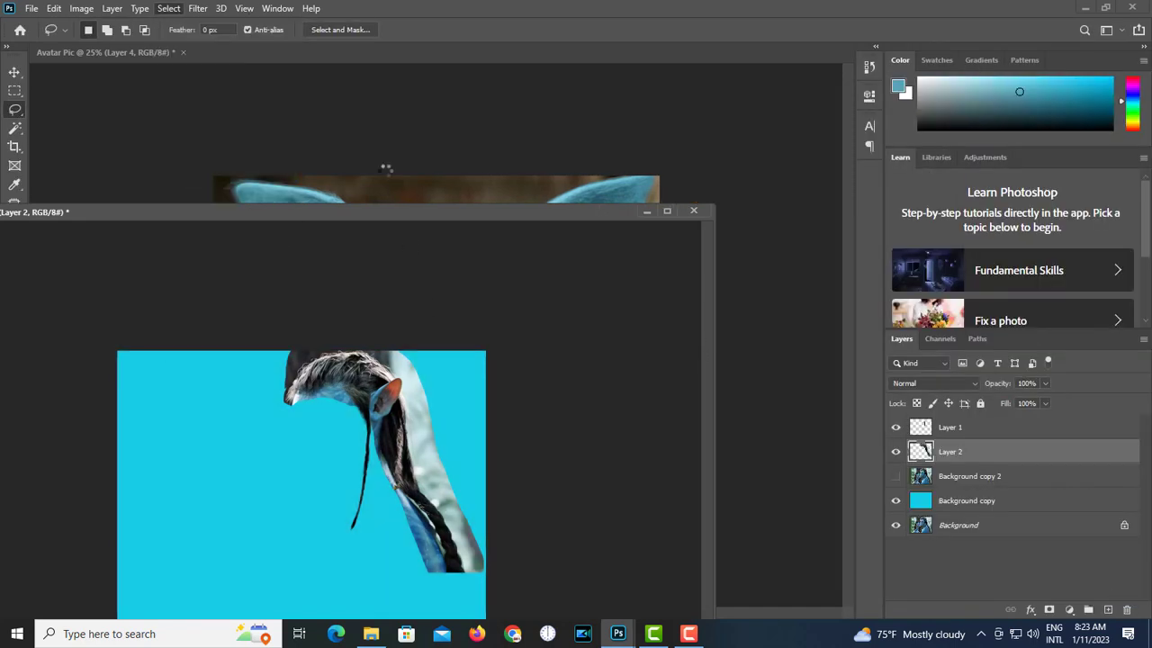
click(341, 30)
Refine the selection edge along the forehead hairline, the neck and the back braid with a size 70 brush
key(ctrl+plus)
key(ctrl+plus)
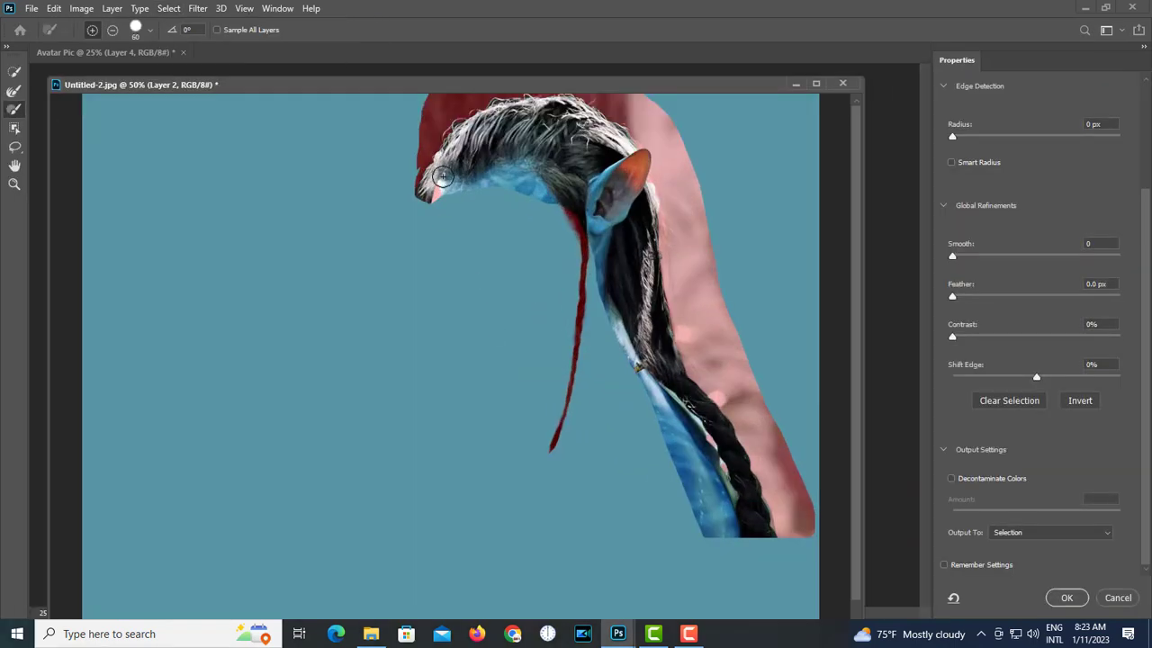
mouse_move(423, 216)
mouse_down()
mouse_move(607, 209)
mouse_move(637, 272)
mouse_up()
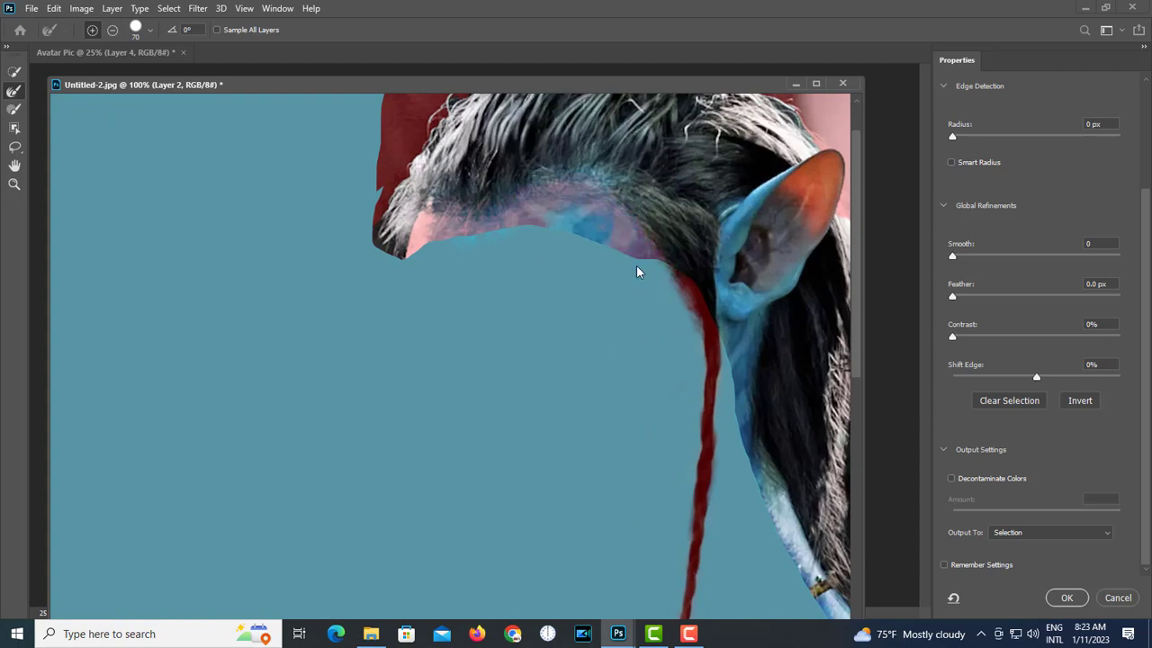
drag(728, 308, 607, 289)
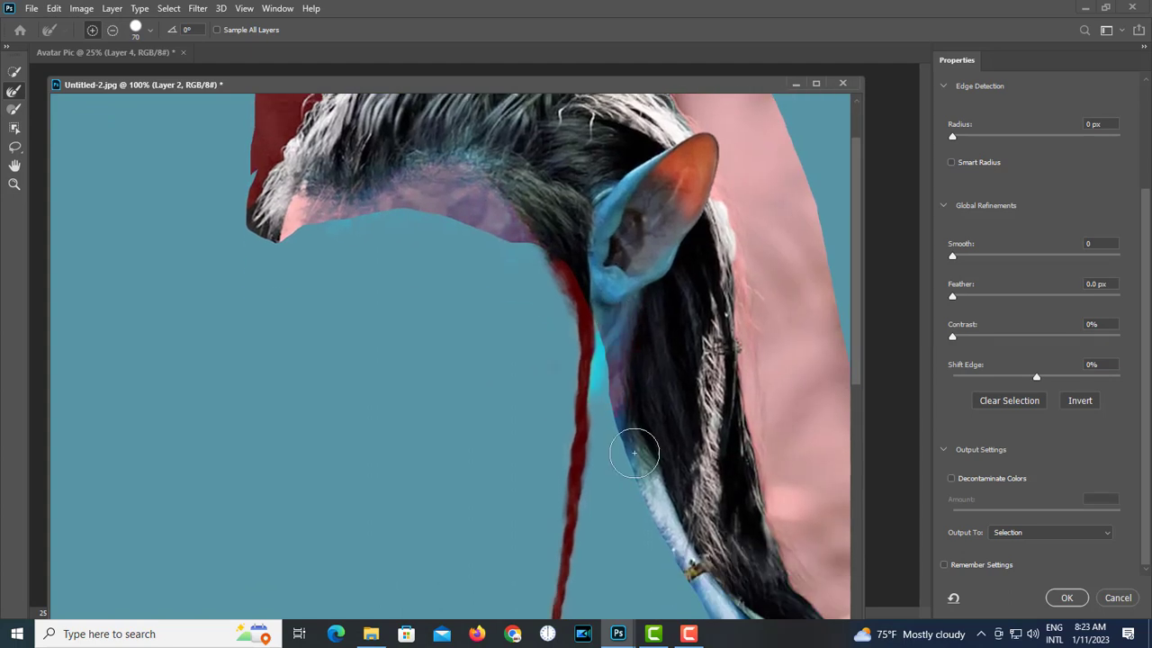
scroll(634, 452, down, 5)
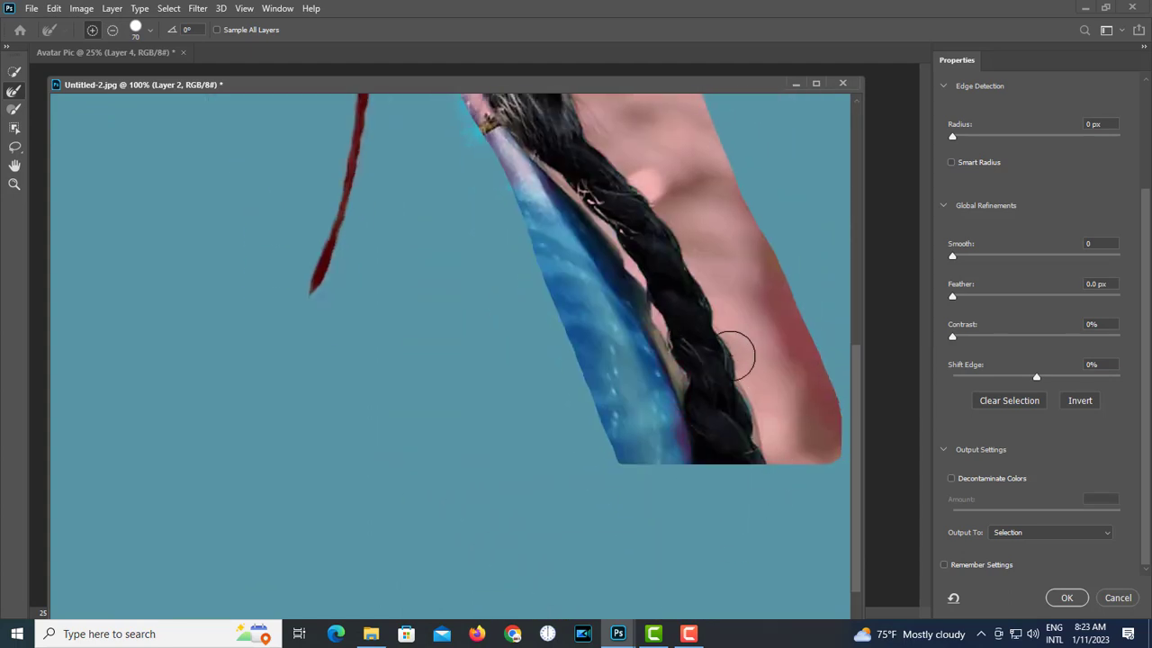
scroll(735, 355, up, 6)
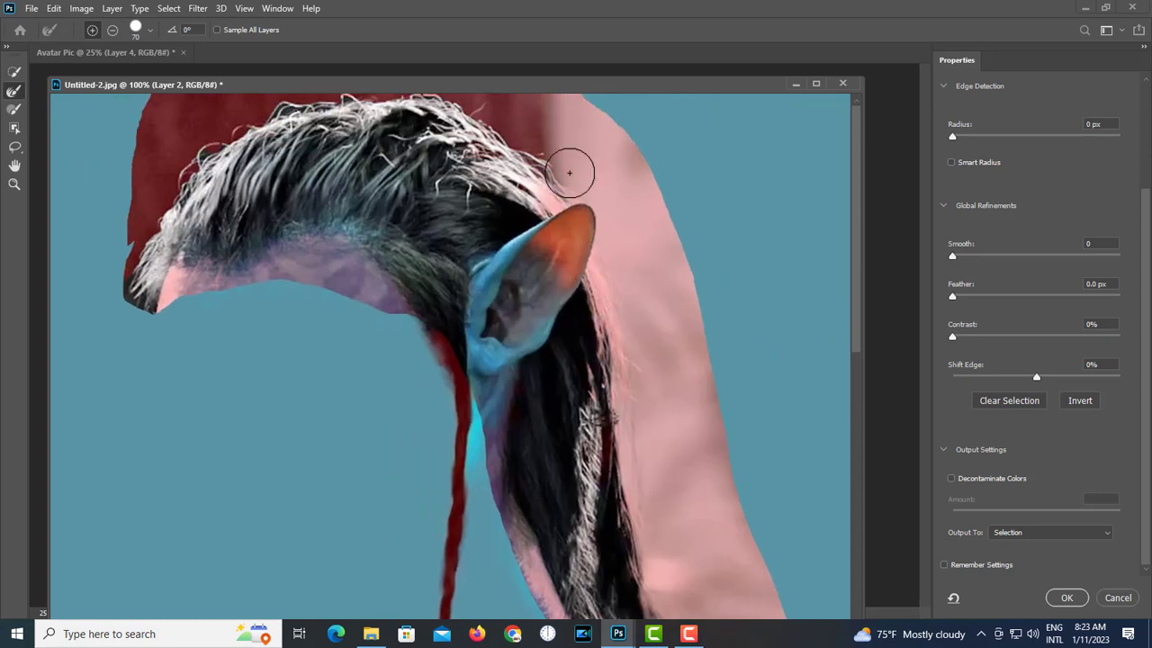
Refine the selection edge along the front lock and the hair behind the ear, and apply it as a layer mask on Layer 2
scroll(568, 173, left, 4)
drag(367, 207, 325, 289)
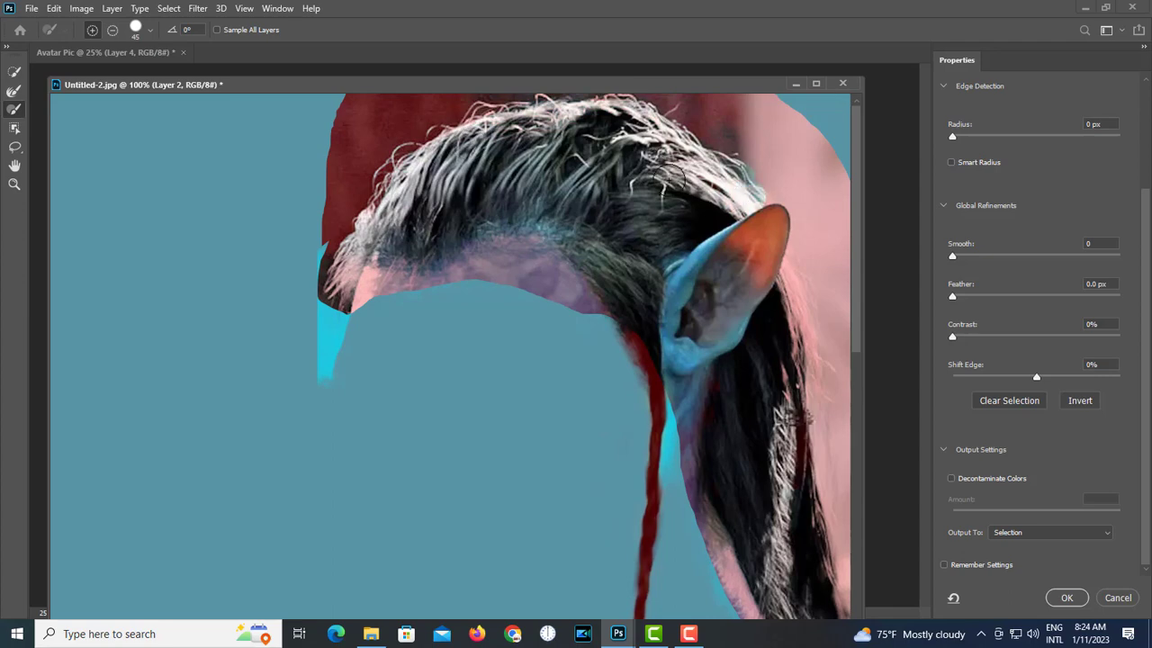
drag(781, 285, 802, 463)
drag(795, 402, 728, 289)
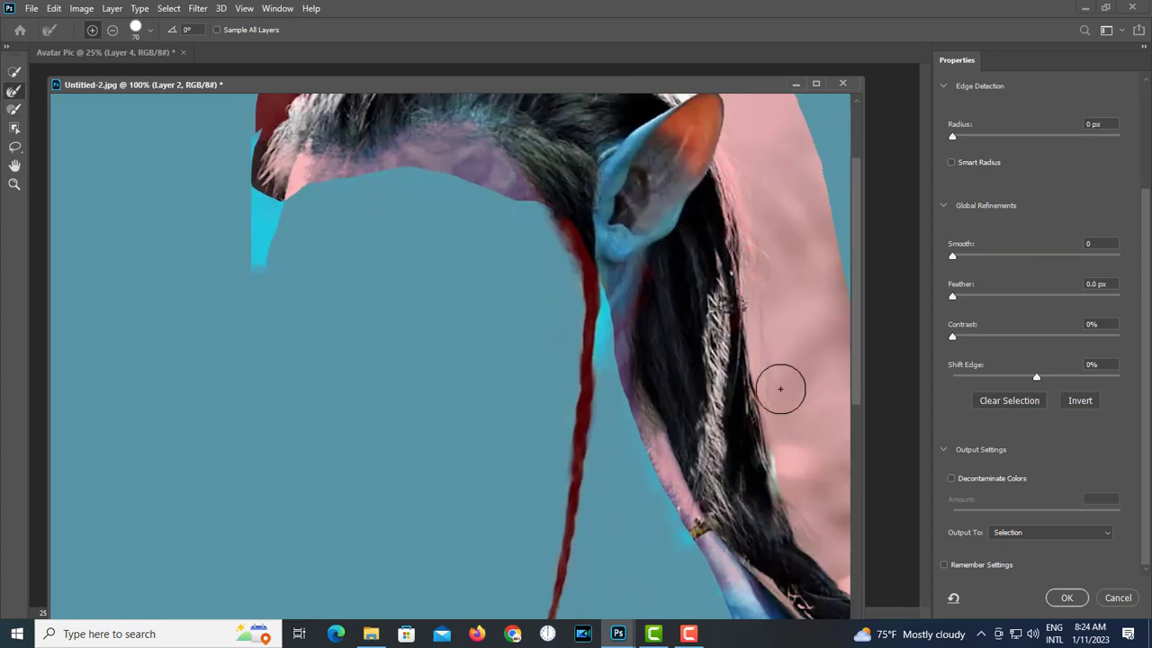
mouse_move(720, 360)
mouse_down()
mouse_move(775, 474)
mouse_move(812, 477)
mouse_up()
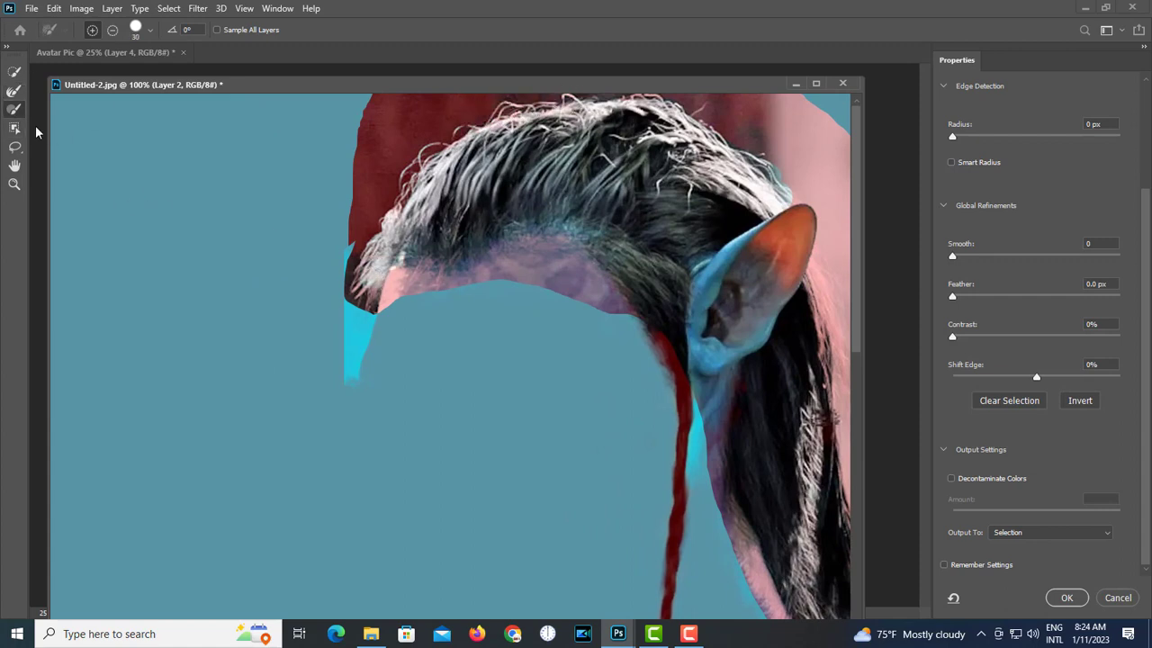
click(1067, 598)
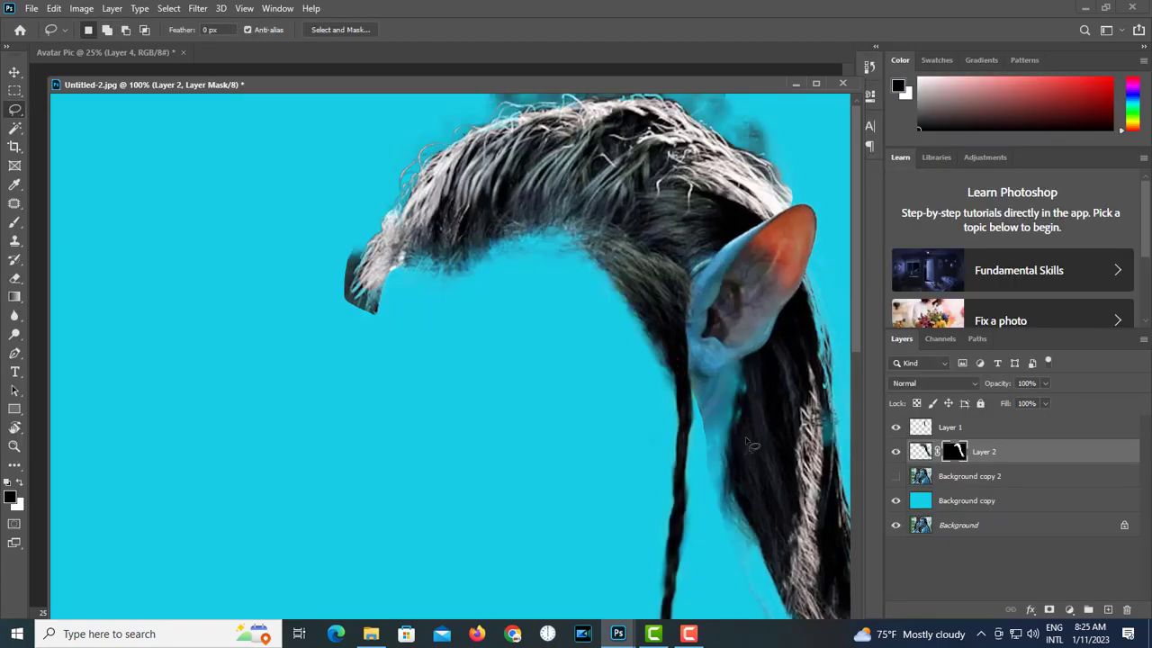
Paint black on Layer 2's mask to hide the man's ear between the hair sections, using a brush of about size 30
click(14, 222)
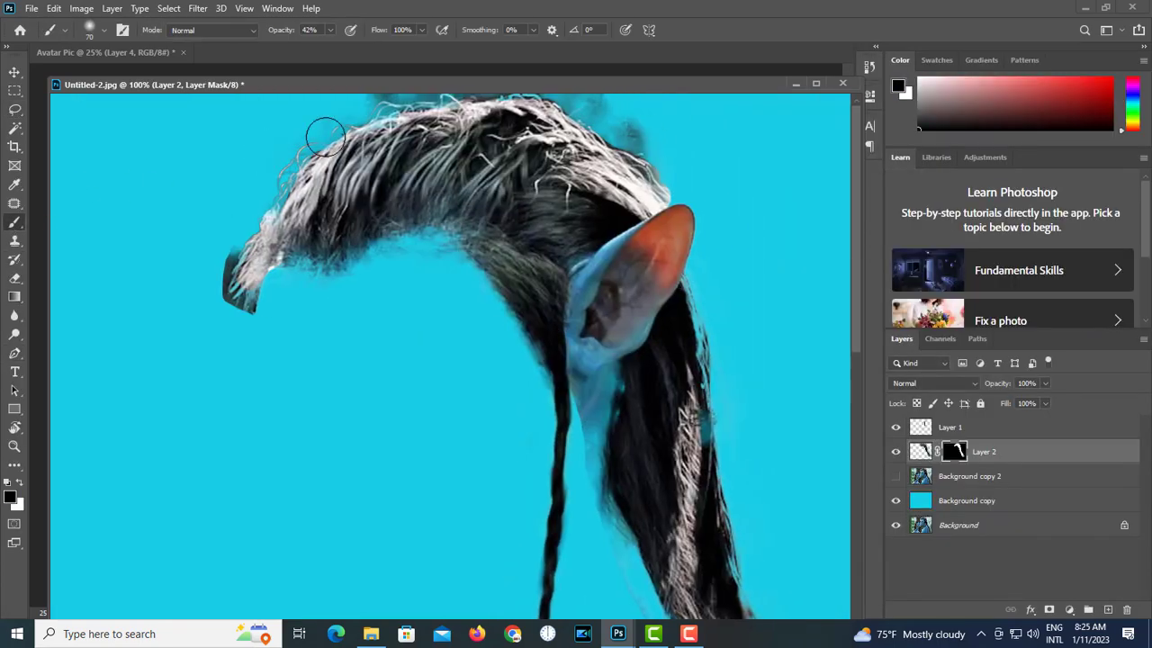
drag(520, 161, 509, 161)
key(f)
key(ctrl+plus)
key(bracketleft)
key(bracketleft)
key(bracketleft)
key(bracketleft)
key(bracketleft)
key(bracketleft)
mouse_move(592, 192)
mouse_down()
mouse_move(540, 136)
mouse_move(616, 205)
mouse_up()
key(bracketleft)
key(bracketleft)
key(bracketleft)
key(bracketright)
mouse_move(673, 297)
mouse_down()
mouse_move(669, 319)
mouse_move(459, 485)
mouse_up()
drag(459, 485, 463, 375)
mouse_move(464, 375)
mouse_down()
mouse_move(579, 273)
mouse_move(522, 423)
mouse_move(609, 417)
mouse_move(581, 363)
mouse_up()
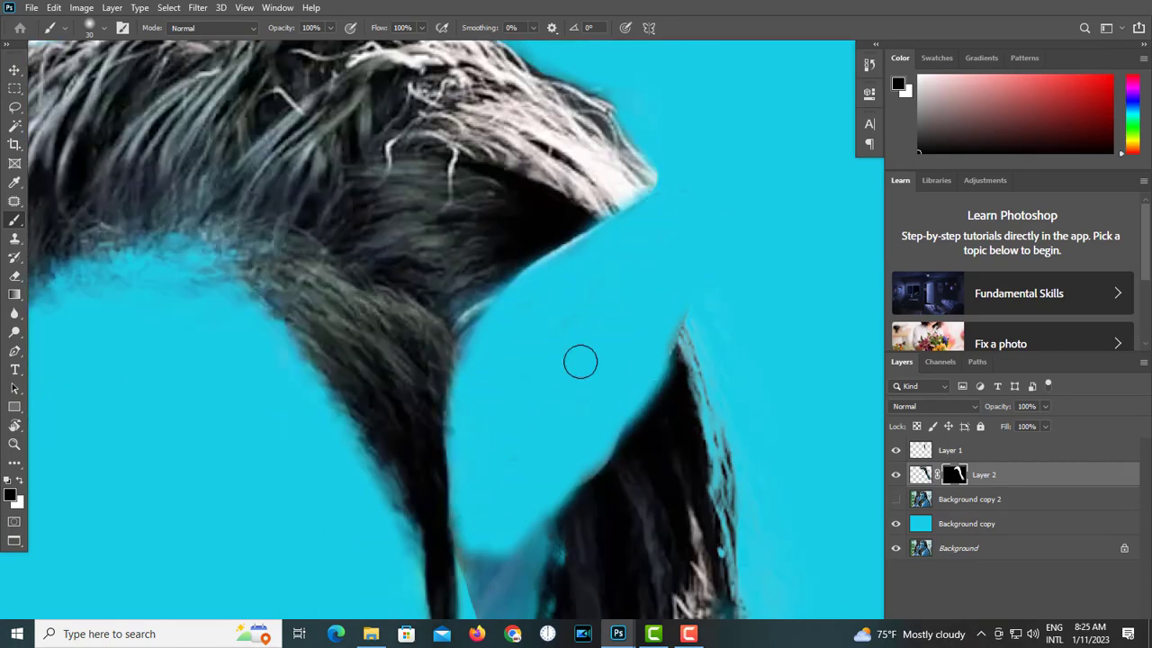
drag(583, 315, 573, 508)
Mask out the leftover background along the top of the hair and around its front tip
mouse_move(508, 215)
mouse_down()
mouse_move(463, 190)
mouse_move(592, 271)
mouse_up()
key(bracketleft)
key(bracketleft)
key(bracketleft)
drag(316, 141, 545, 148)
drag(539, 175, 277, 194)
drag(403, 172, 547, 169)
drag(163, 281, 448, 169)
drag(290, 417, 388, 299)
key(bracketright)
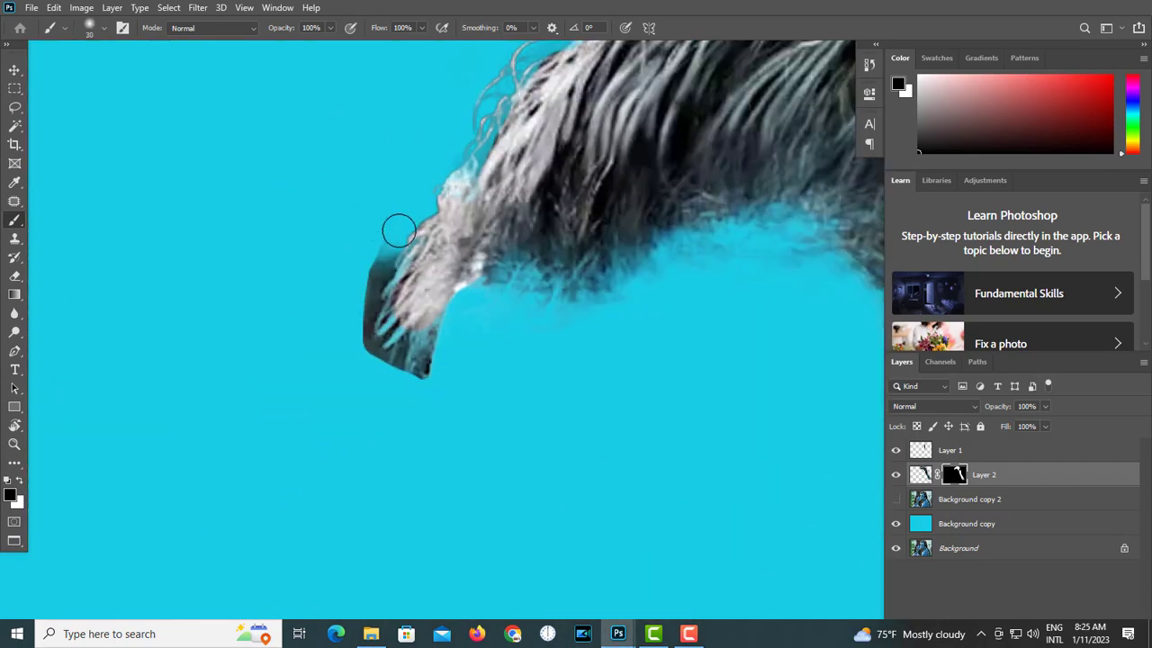
drag(396, 231, 349, 349)
Paint out the blue neck and shoulder skin beside the back braid on Layer 2's mask
scroll(575, 375, down, 2)
key(ctrl+minus)
key(ctrl+minus)
key(g)
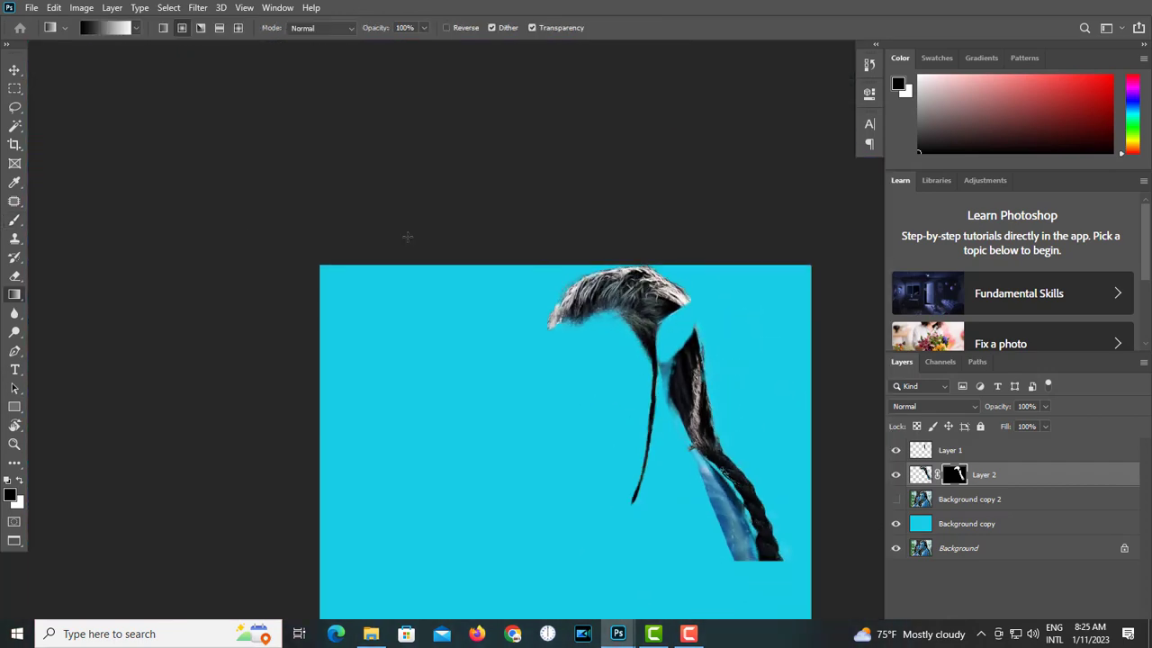
key(f)
key(f)
key(ctrl+plus)
key(b)
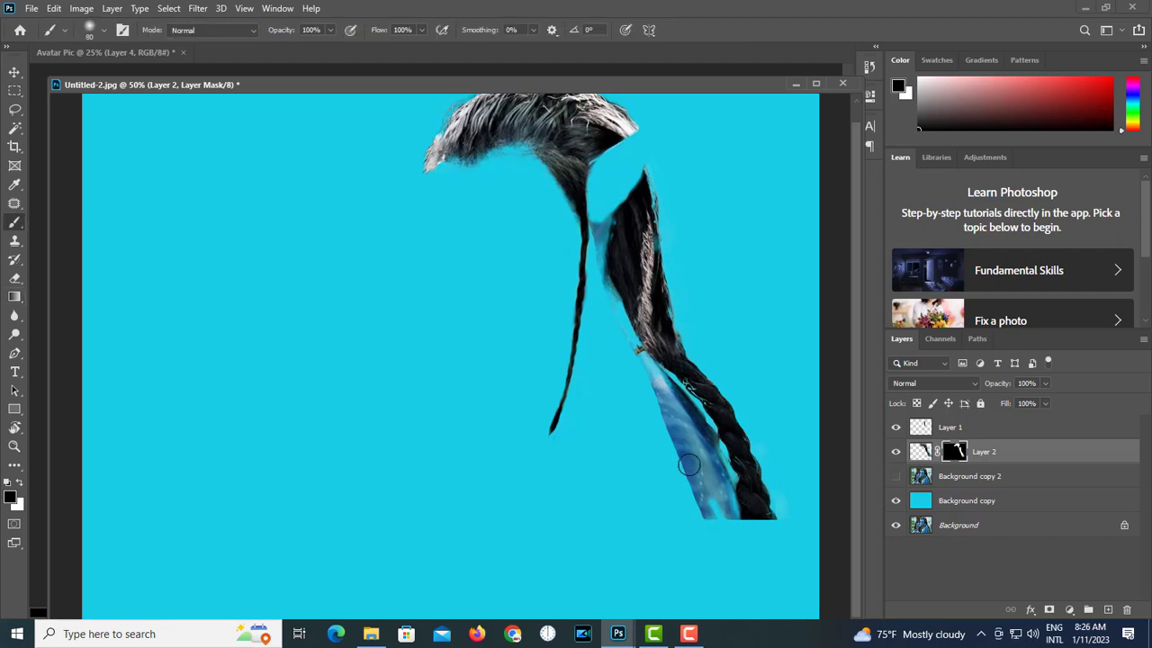
mouse_move(689, 465)
mouse_down()
mouse_move(644, 389)
mouse_move(681, 407)
mouse_up()
ctrl+click(702, 474)
mouse_move(717, 457)
mouse_down()
mouse_move(684, 370)
mouse_move(632, 301)
mouse_up()
mouse_move(564, 226)
mouse_down()
mouse_move(602, 378)
mouse_move(589, 297)
mouse_up()
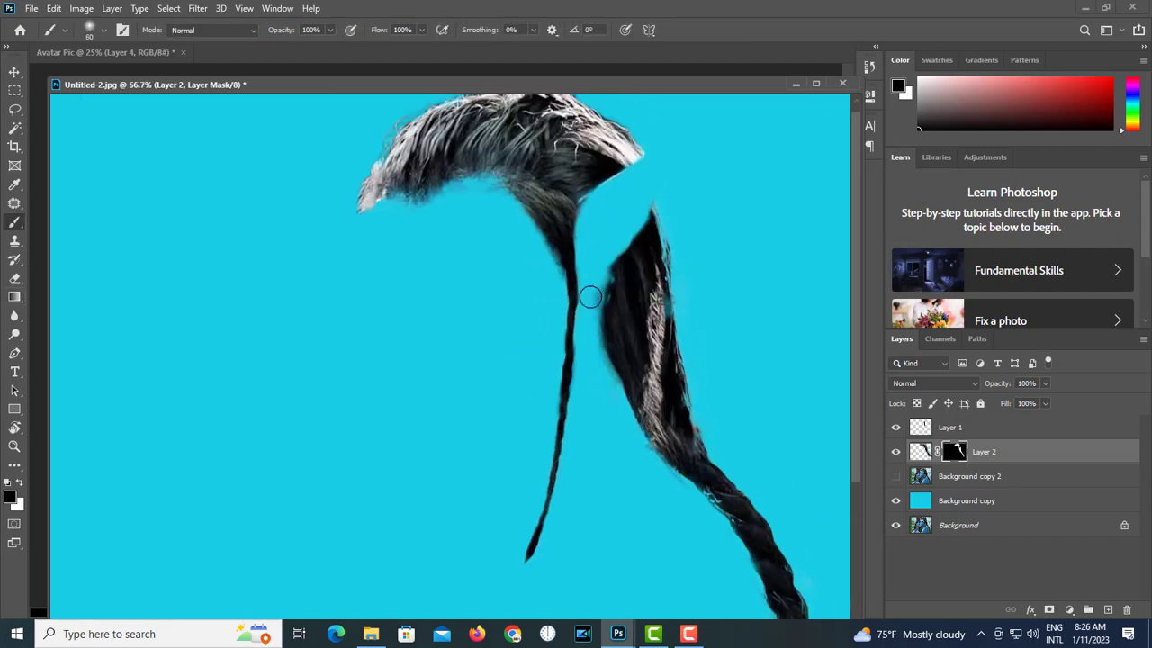
Move the masked hair layer into the Avatar Pic document and scale it to fit the pig's head
key(ctrl+minus)
key(ctrl+minus)
drag(357, 88, 293, 292)
key(v)
drag(481, 472, 603, 397)
key(ctrl+t)
drag(668, 458, 774, 621)
drag(723, 422, 687, 419)
key(Return)
Minimize the Untitled-2 document, then convert the imported hair layer to a smart object and rasterize it
right_click(955, 501)
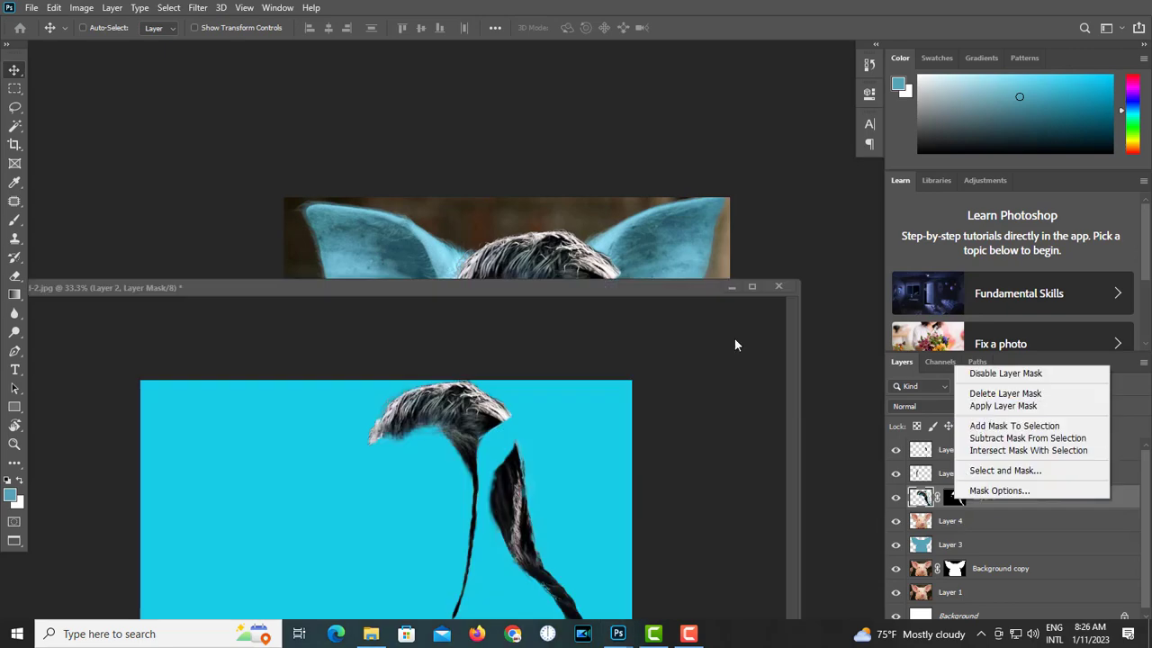
click(734, 339)
click(715, 288)
right_click(977, 497)
click(865, 209)
right_click(959, 500)
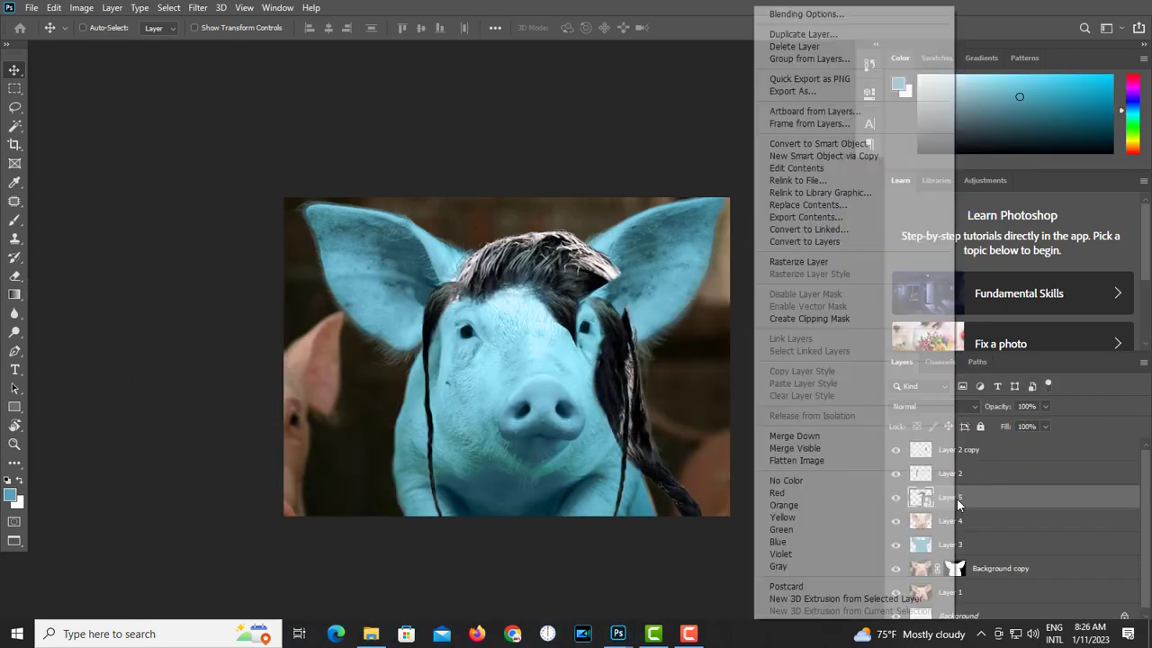
click(810, 262)
Lasso the top hair on Layer 5 onto its own layer and hide Layer 5, Layer 2 and Layer 2 copy
key(l)
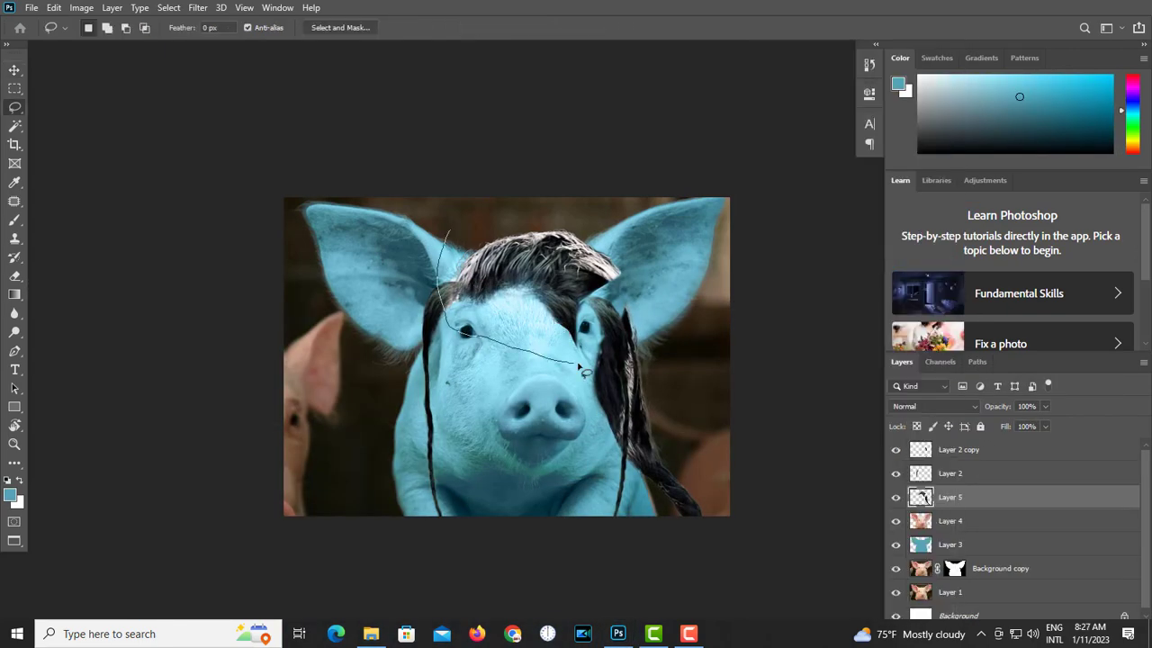
key(ctrl+j)
click(896, 520)
click(895, 473)
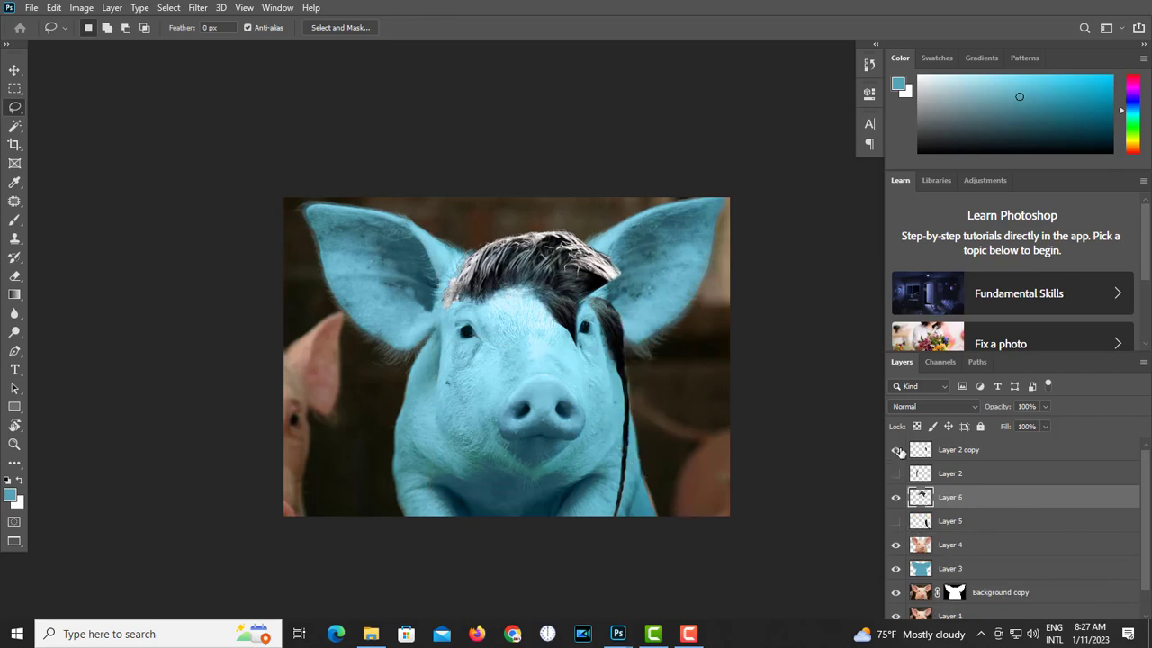
click(896, 449)
Stretch the top hair to about 109% width and position it over the pig's forehead
key(ctrl+t)
drag(625, 353, 647, 355)
drag(541, 305, 525, 308)
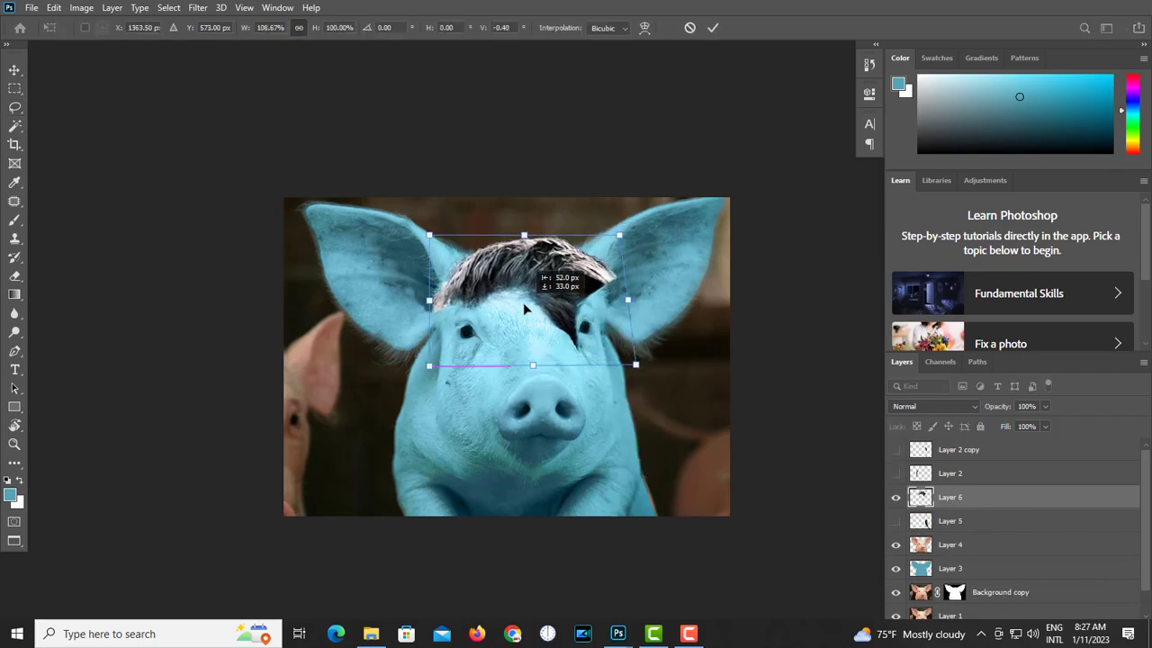
key(Return)
click(14, 90)
drag(709, 427, 540, 227)
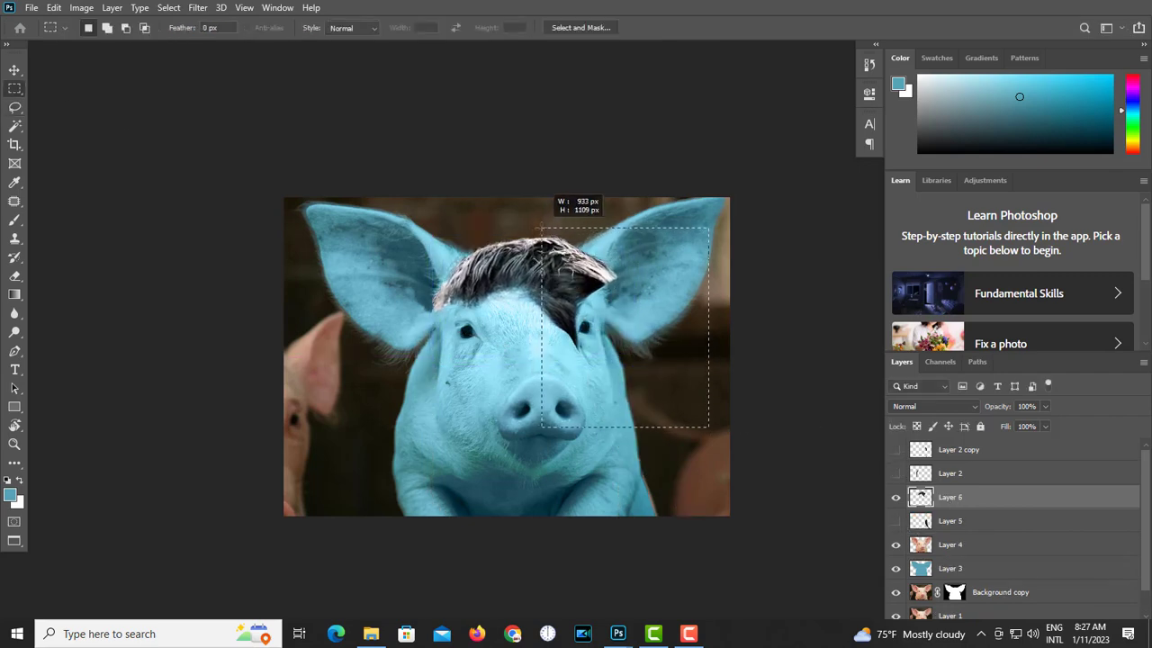
click(14, 239)
click(594, 355)
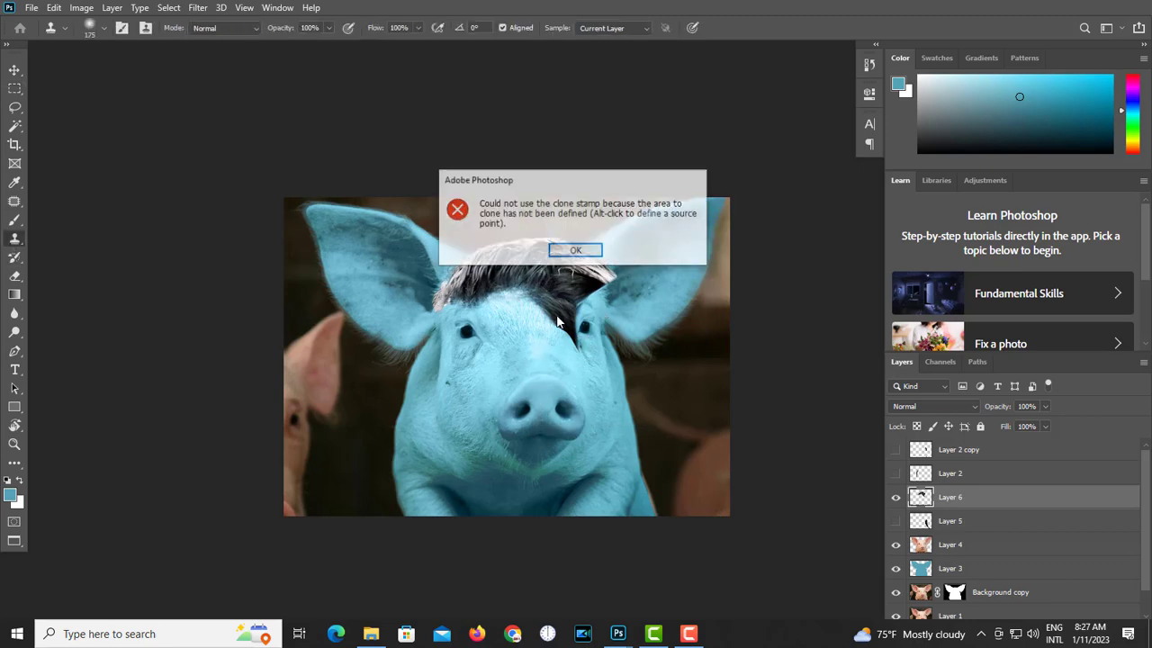
click(576, 249)
click(543, 359)
click(576, 250)
Erase the right part of the top hair on Layer 6 with a size 400 eraser
click(14, 276)
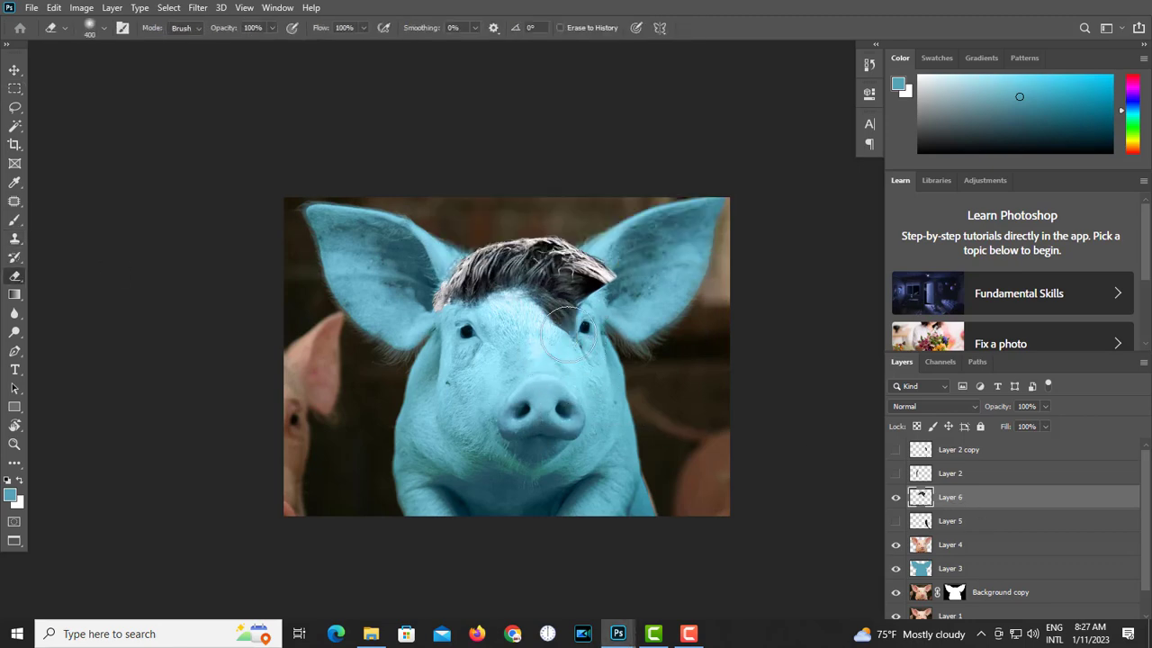
mouse_move(566, 306)
mouse_down()
mouse_move(592, 295)
mouse_move(591, 247)
mouse_up()
key(f)
key(f)
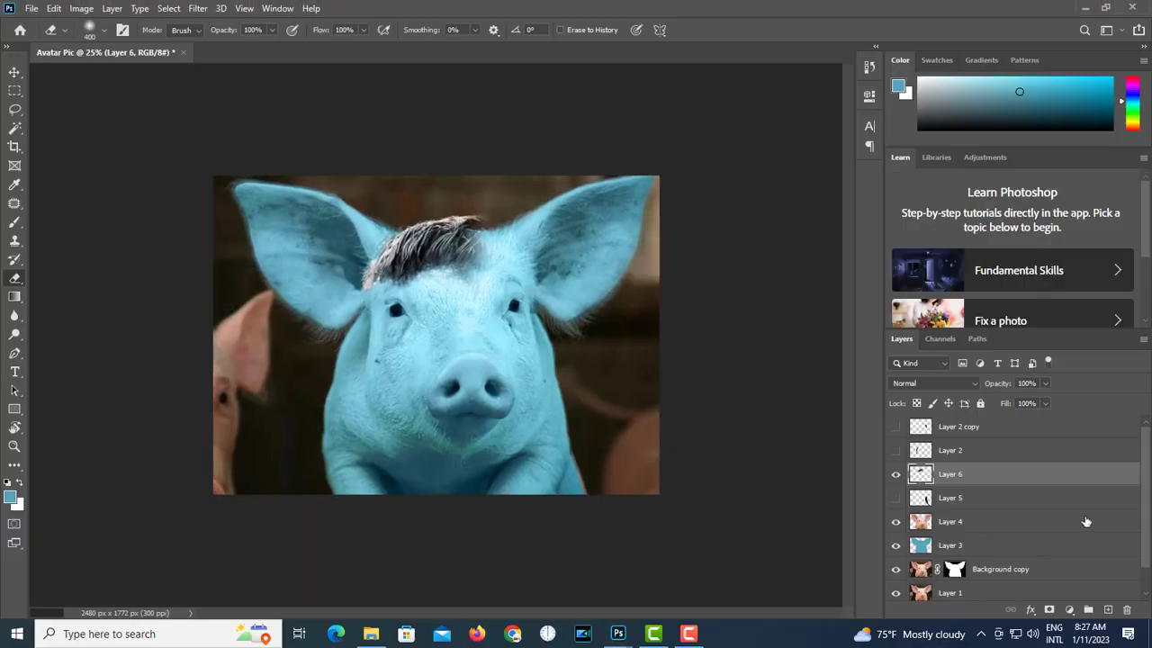
Duplicate Layer 6, flip the copy horizontally and position it as the mirrored right half of the hair
drag(1071, 475, 1107, 609)
key(ctrl+t)
right_click(433, 259)
click(504, 500)
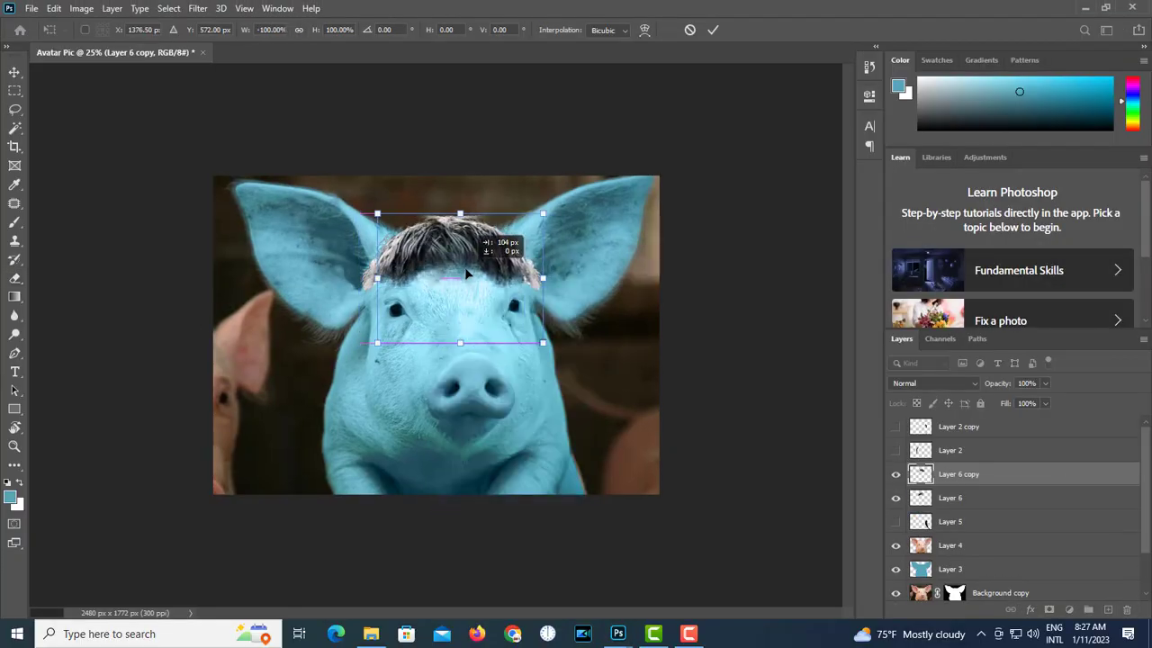
drag(510, 278, 501, 280)
key(Return)
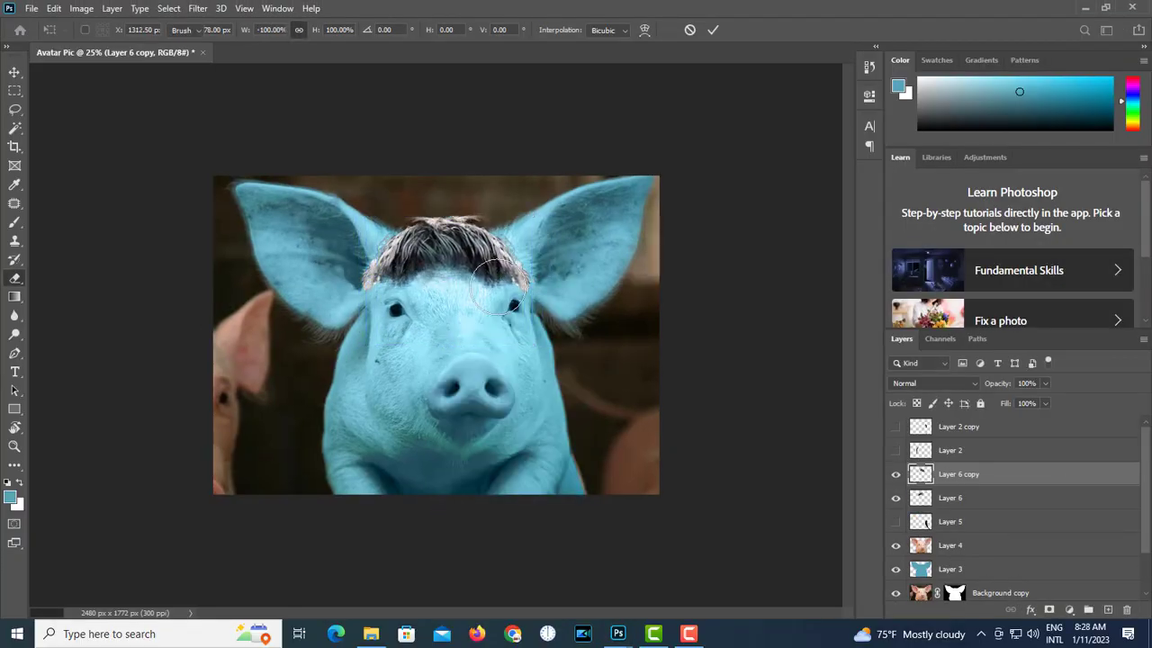
Clean up the hair edges with a size 150 eraser and merge Layer 6 with its copy
key(ctrl+plus)
key(ctrl+plus)
drag(402, 164, 424, 154)
key(alt+bracketleft)
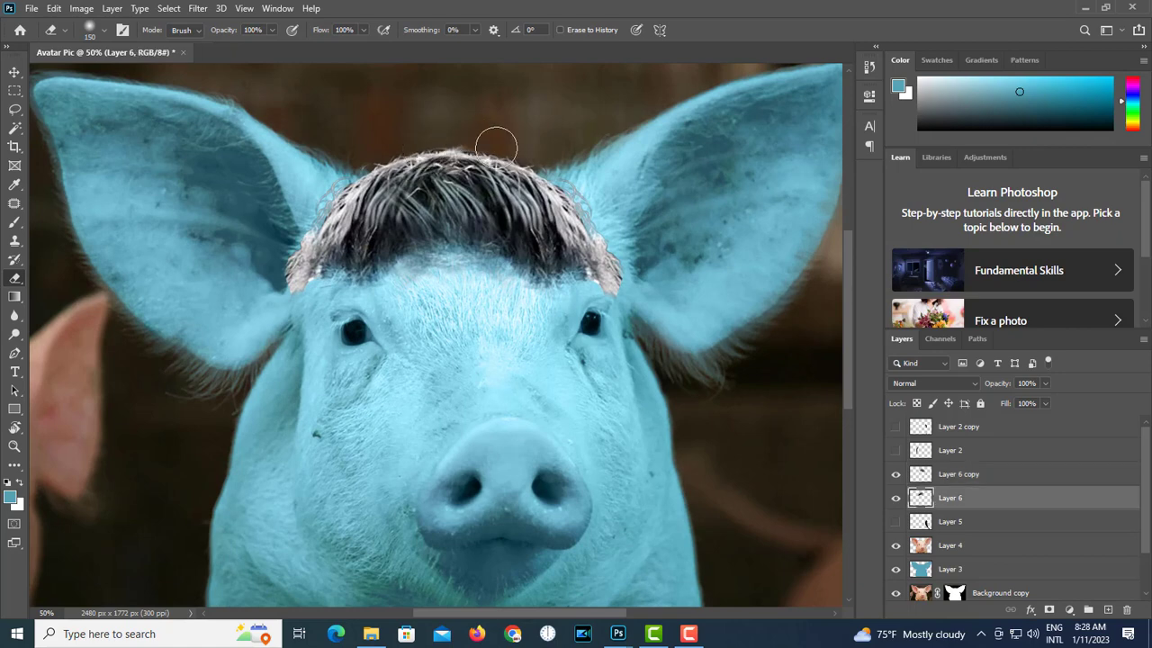
ctrl+click(988, 478)
key(ctrl+e)
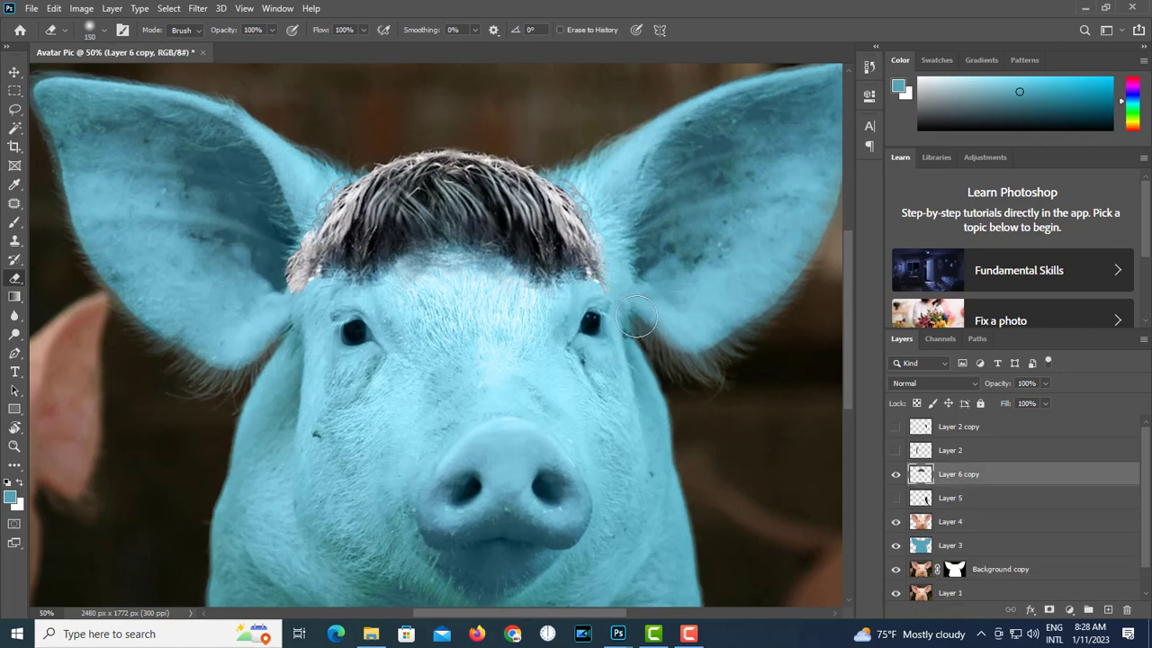
Lock the merged hair layer's transparent pixels and brush a sampled light tone along the hair's outer edge at 21% opacity
key(ctrl+minus)
key(ctrl+minus)
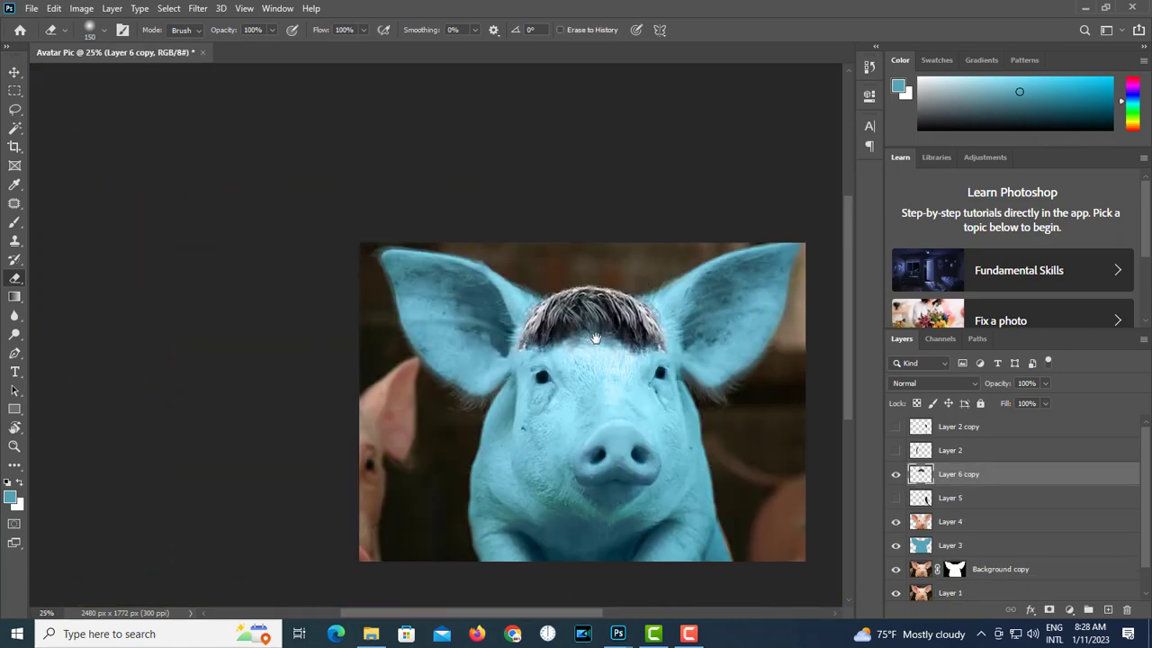
key(ctrl+plus)
key(ctrl+plus)
key(ctrl+plus)
key(ctrl+plus)
click(13, 185)
click(119, 165)
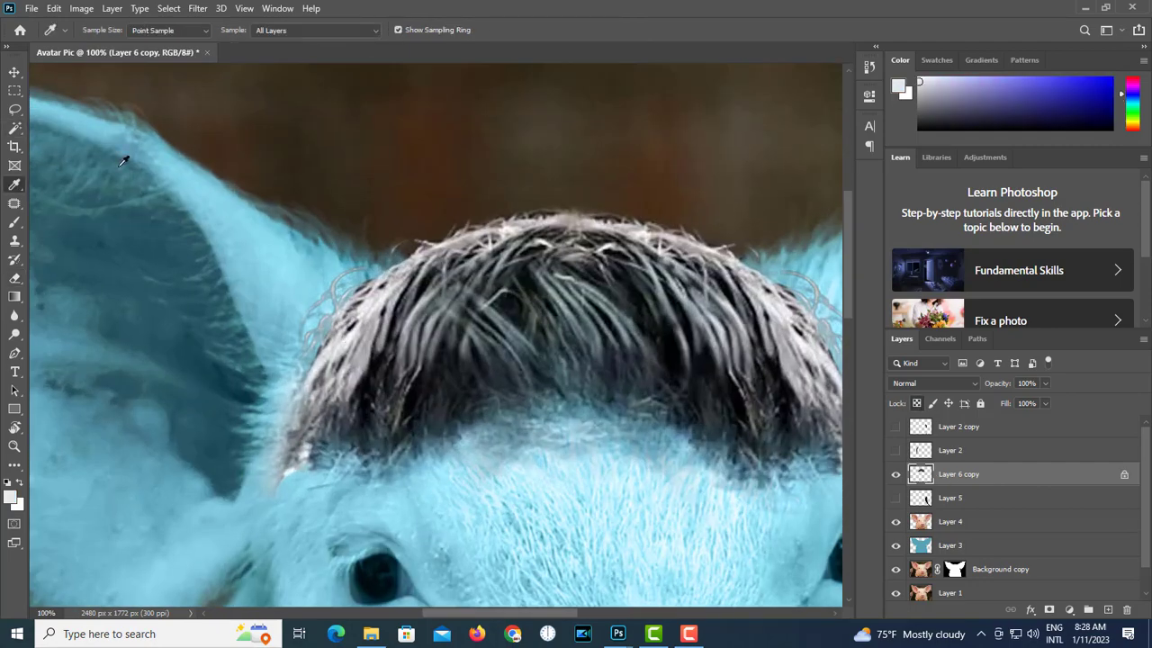
click(14, 222)
mouse_move(297, 328)
mouse_down()
mouse_move(499, 208)
mouse_move(630, 205)
mouse_up()
mouse_move(712, 251)
mouse_down()
mouse_move(630, 231)
mouse_move(758, 330)
mouse_move(689, 231)
mouse_up()
key(ctrl+minus)
key(ctrl+minus)
key(ctrl+minus)
key(ctrl+minus)
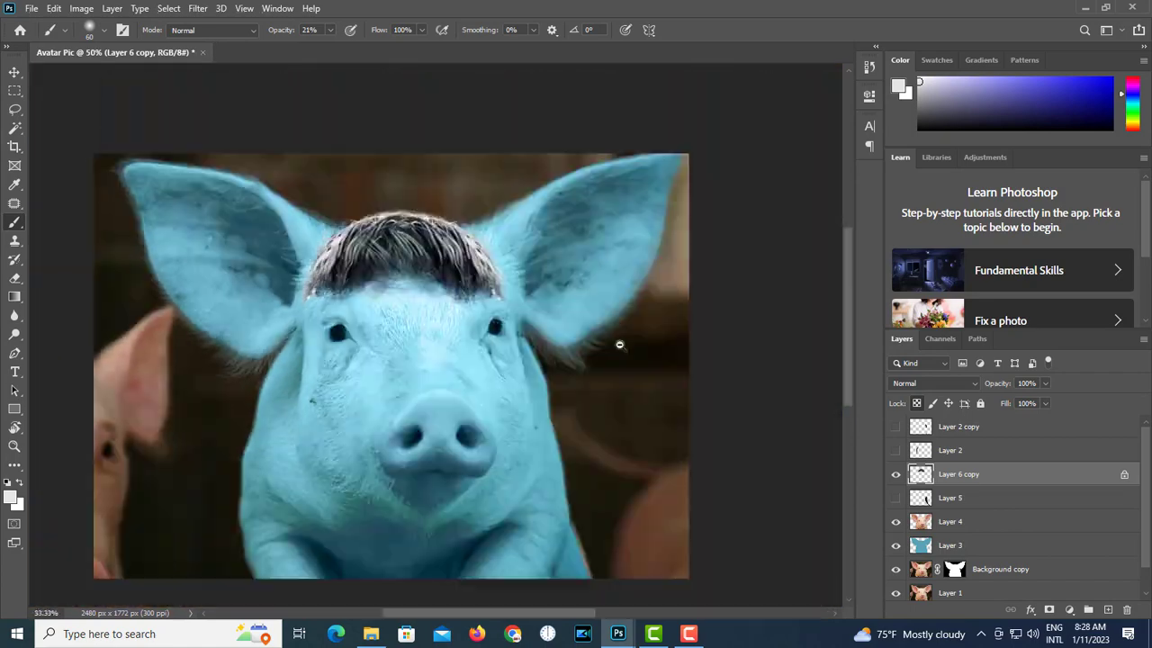
mouse_move(524, 357)
mouse_down()
mouse_move(554, 354)
mouse_move(615, 251)
mouse_up()
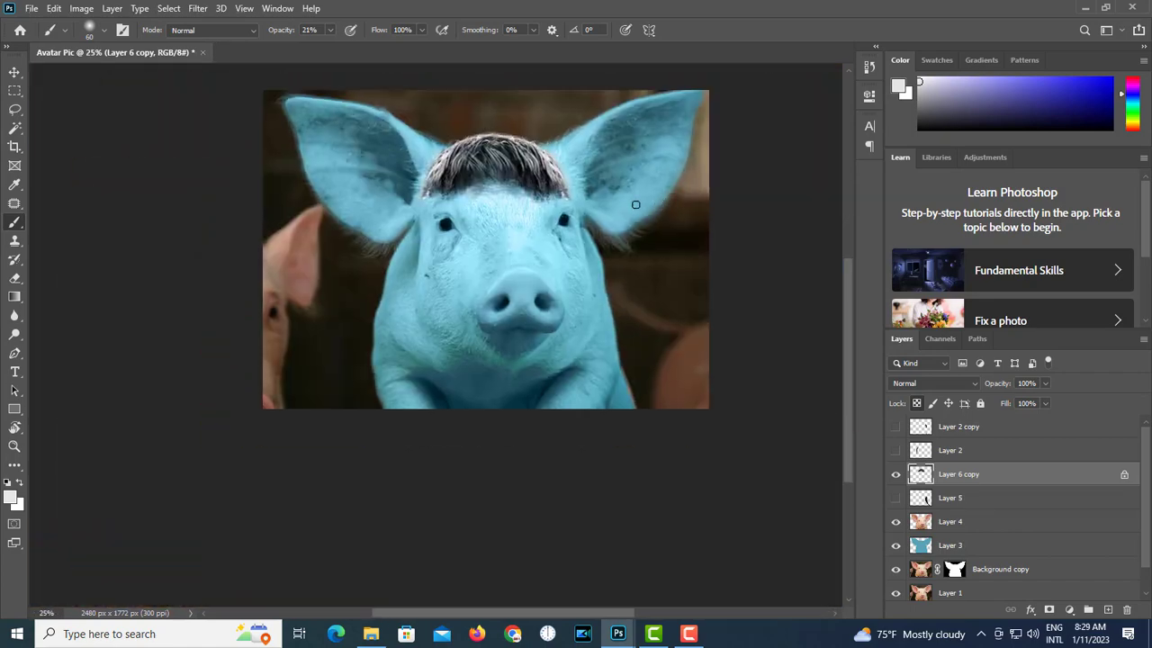
Add a layer mask to Layer 3 and paint out the blue over the pig's left-hand eye at 100% brush opacity
ctrl+click(465, 227)
ctrl+click(465, 228)
ctrl+click(465, 352)
ctrl+click(465, 352)
ctrl+click(465, 352)
click(975, 545)
click(1049, 610)
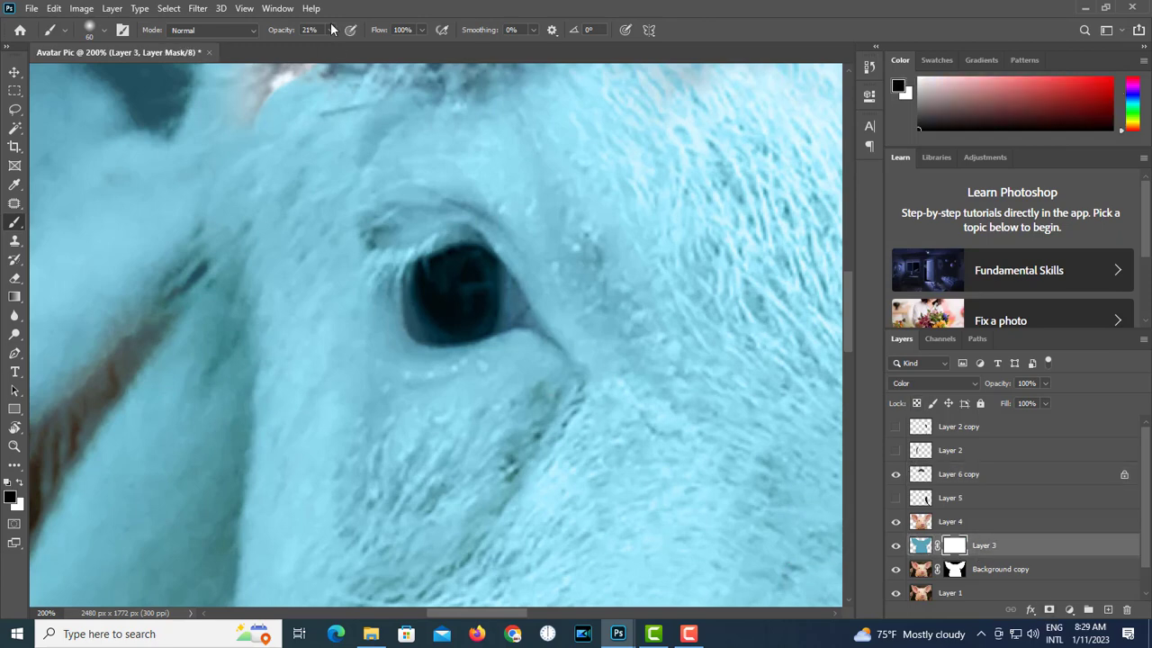
key(0)
ctrl+click(461, 301)
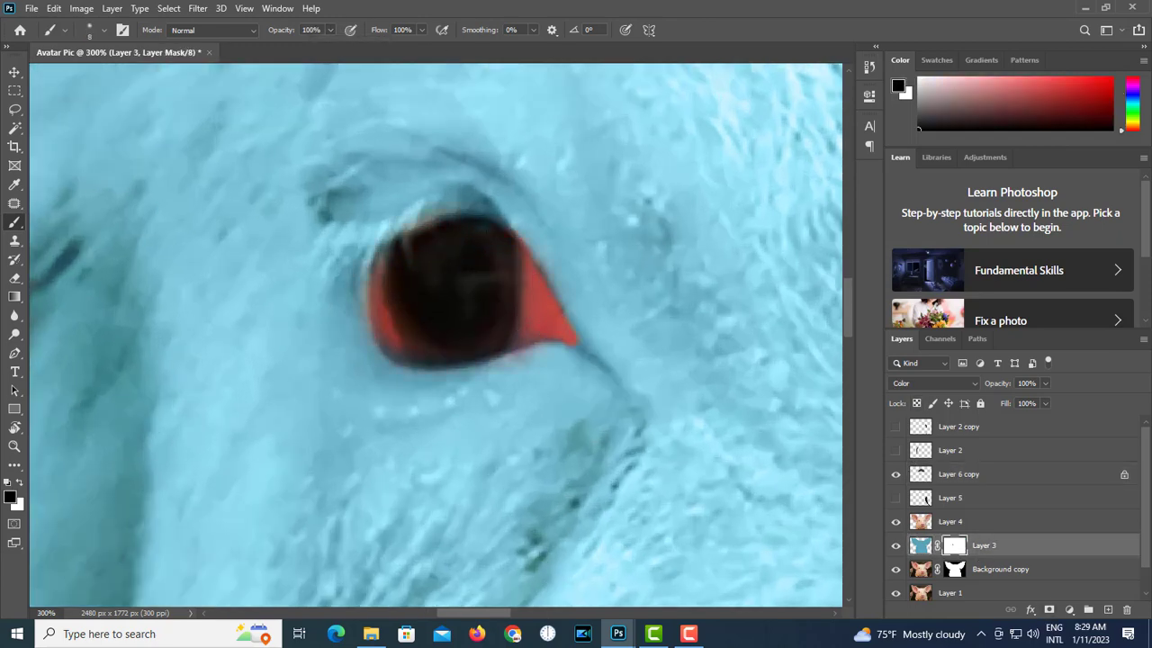
Mask the blue off the pig's other eye on Layer 3 with a size 10 brush
drag(774, 297, 162, 314)
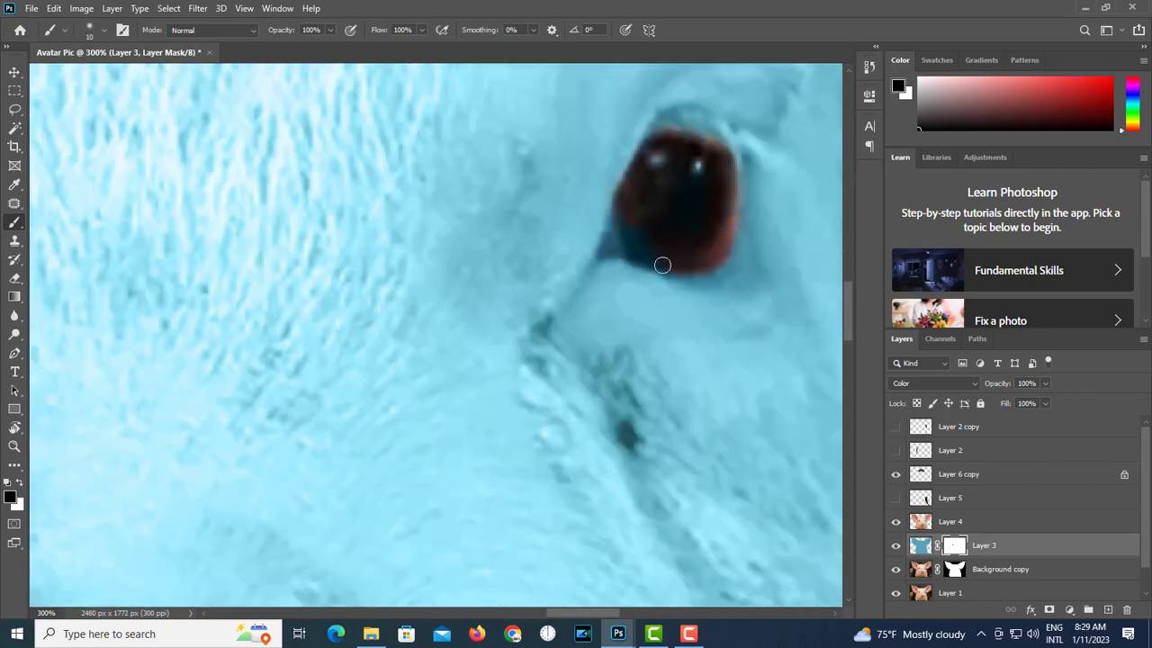
alt+click(566, 260)
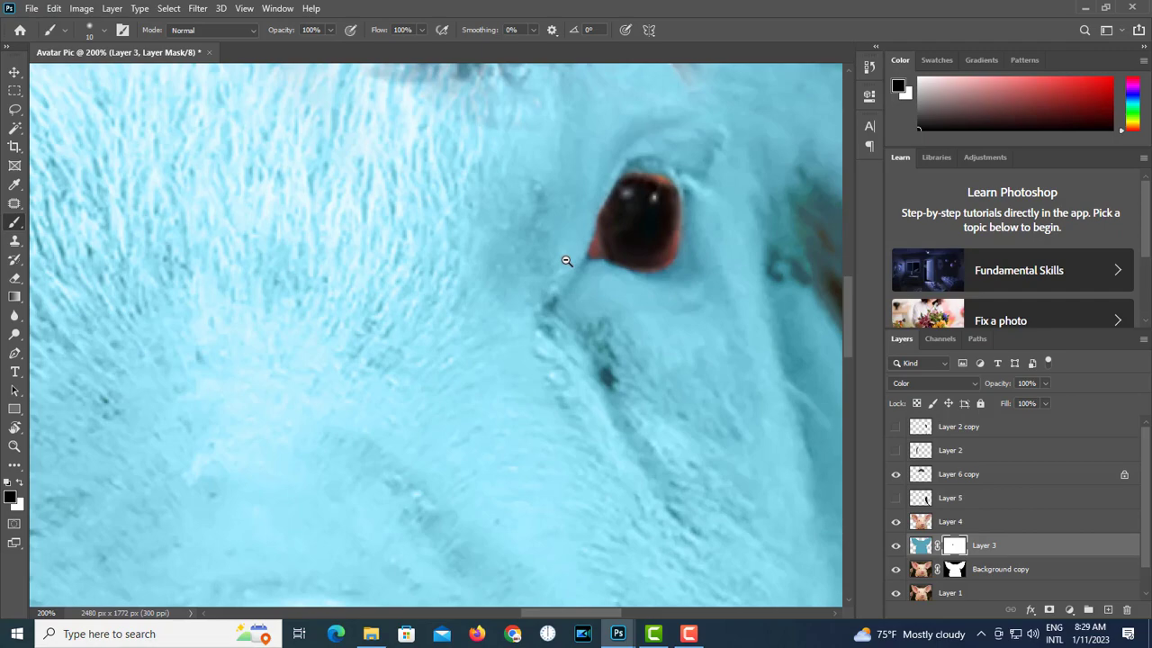
key(v)
scroll(505, 270, down, 4)
scroll(397, 345, up, 3)
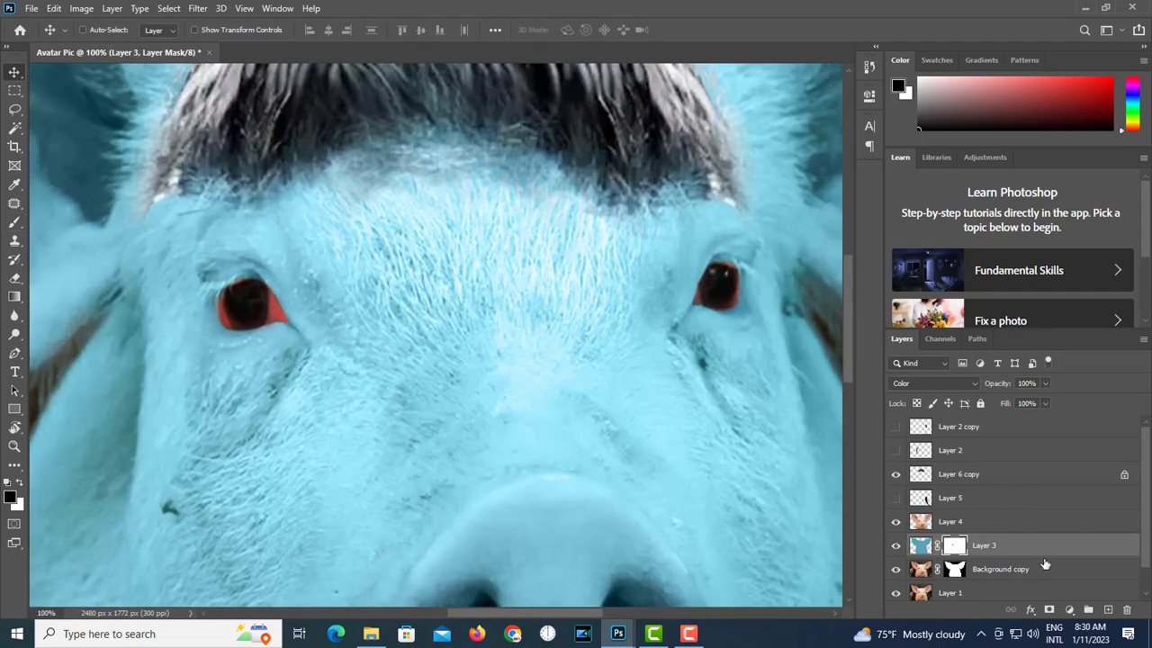
Create a new layer above Layer 4 and name it Eye Color
click(1059, 525)
click(1108, 609)
double_click(961, 522)
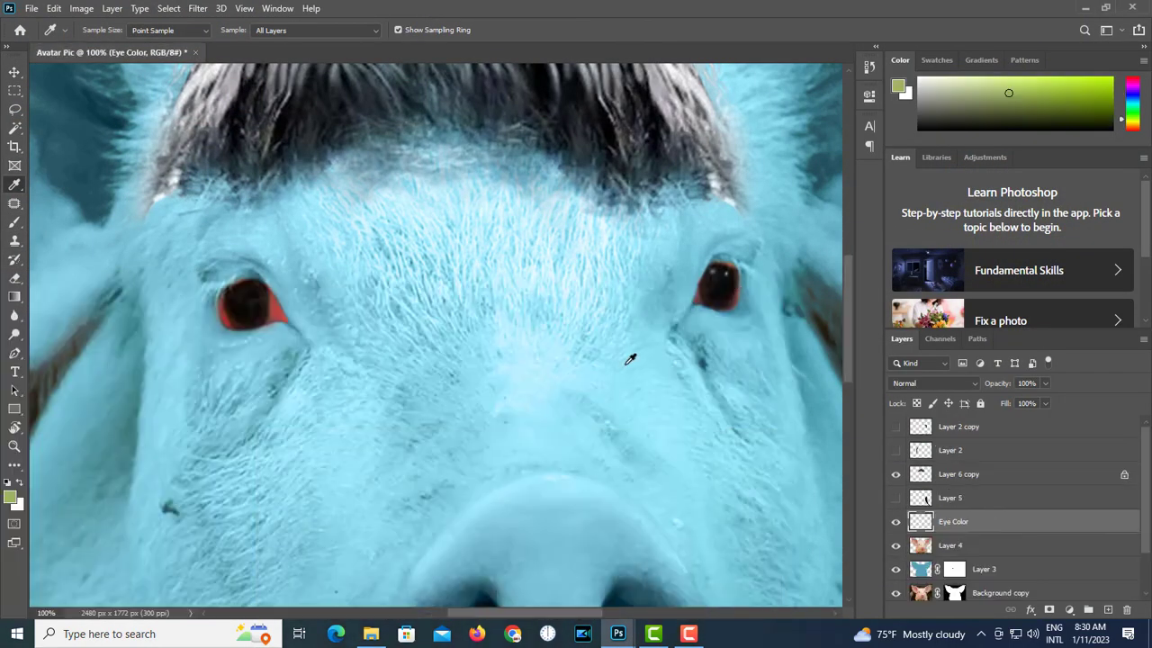
Paint the sampled green over the pig's right-hand eye on the Eye Color layer with the Brush tool
key(b)
scroll(711, 266, up, 2)
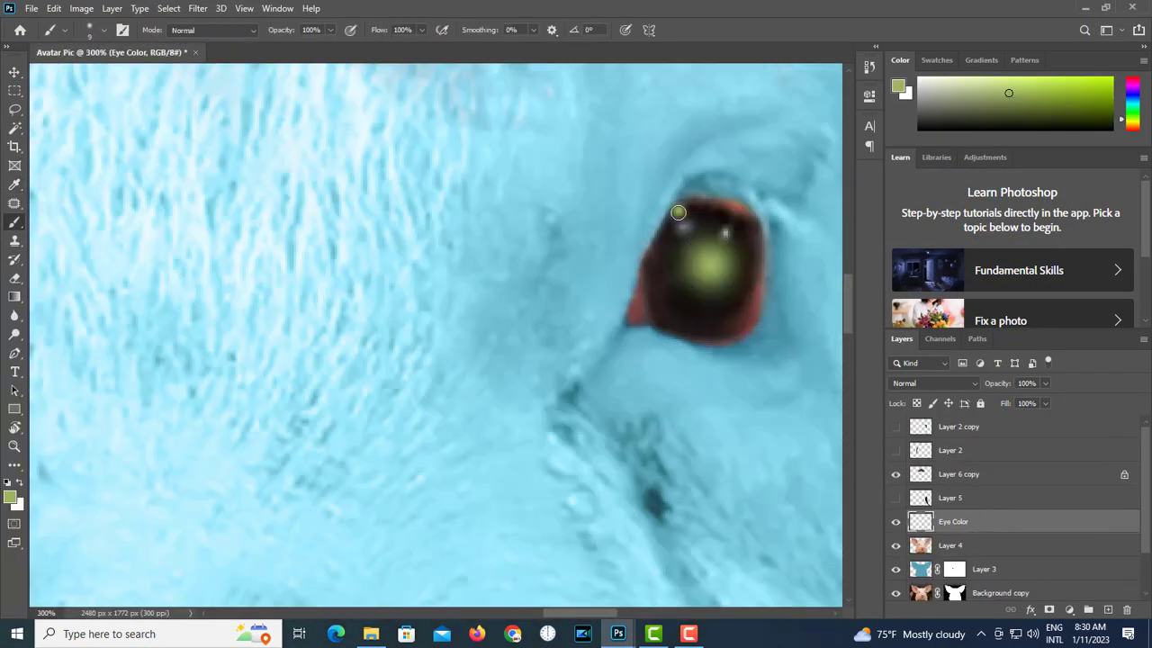
mouse_move(632, 314)
mouse_down()
mouse_move(719, 338)
mouse_move(756, 304)
mouse_move(744, 210)
mouse_move(669, 222)
mouse_move(666, 285)
mouse_move(708, 220)
mouse_move(733, 218)
mouse_move(749, 268)
mouse_move(680, 316)
mouse_move(731, 298)
mouse_move(660, 261)
mouse_move(682, 221)
mouse_up()
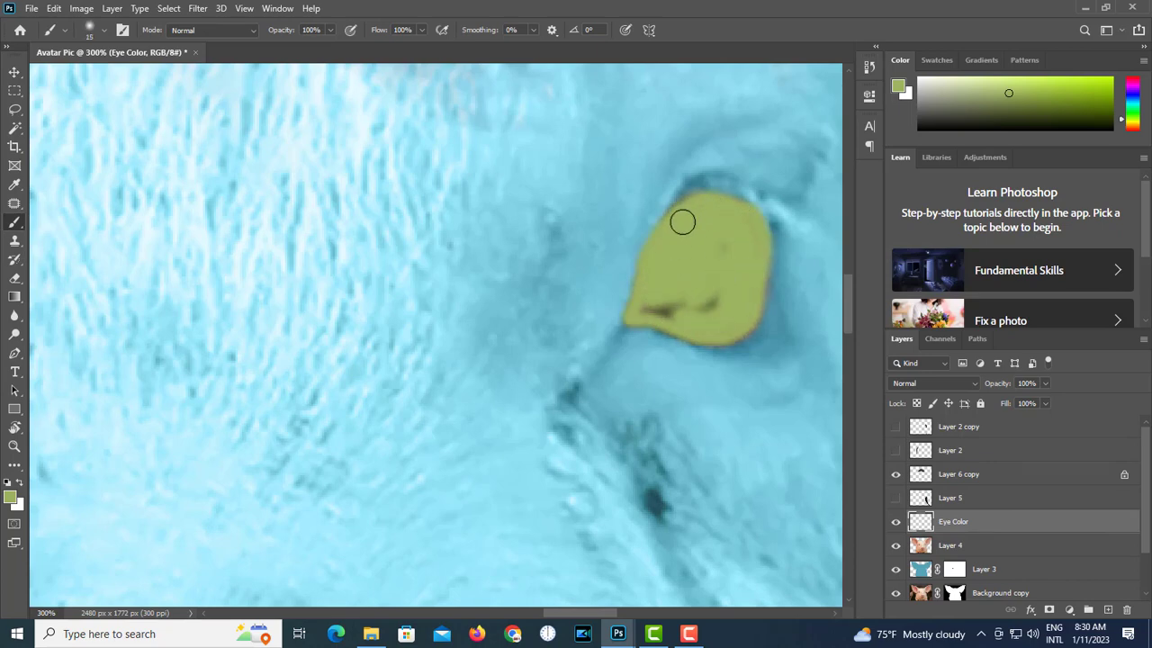
Cover the pig's left-hand eye with the same green on the Eye Color layer, adjusting the brush size to fit its outline
mouse_move(117, 378)
mouse_down()
mouse_move(375, 357)
mouse_move(720, 297)
mouse_up()
mouse_move(426, 189)
mouse_down()
mouse_move(387, 171)
mouse_move(357, 238)
mouse_move(477, 260)
mouse_move(437, 237)
mouse_up()
key(ctrl+z)
scroll(422, 232, up, 1)
key(bracketright)
key(bracketright)
key(bracketright)
key(bracketright)
key(bracketright)
key(bracketright)
key(bracketright)
key(bracketright)
key(bracketright)
key(bracketright)
click(436, 201)
key(bracketleft)
key(bracketleft)
key(bracketleft)
key(bracketleft)
key(bracketleft)
key(bracketleft)
key(bracketleft)
key(bracketleft)
key(bracketleft)
key(bracketleft)
key(bracketleft)
mouse_move(341, 158)
mouse_down()
mouse_move(332, 208)
mouse_move(527, 260)
mouse_move(566, 216)
mouse_move(345, 164)
mouse_move(352, 219)
mouse_move(434, 159)
mouse_move(507, 172)
mouse_move(535, 228)
mouse_up()
key(bracketright)
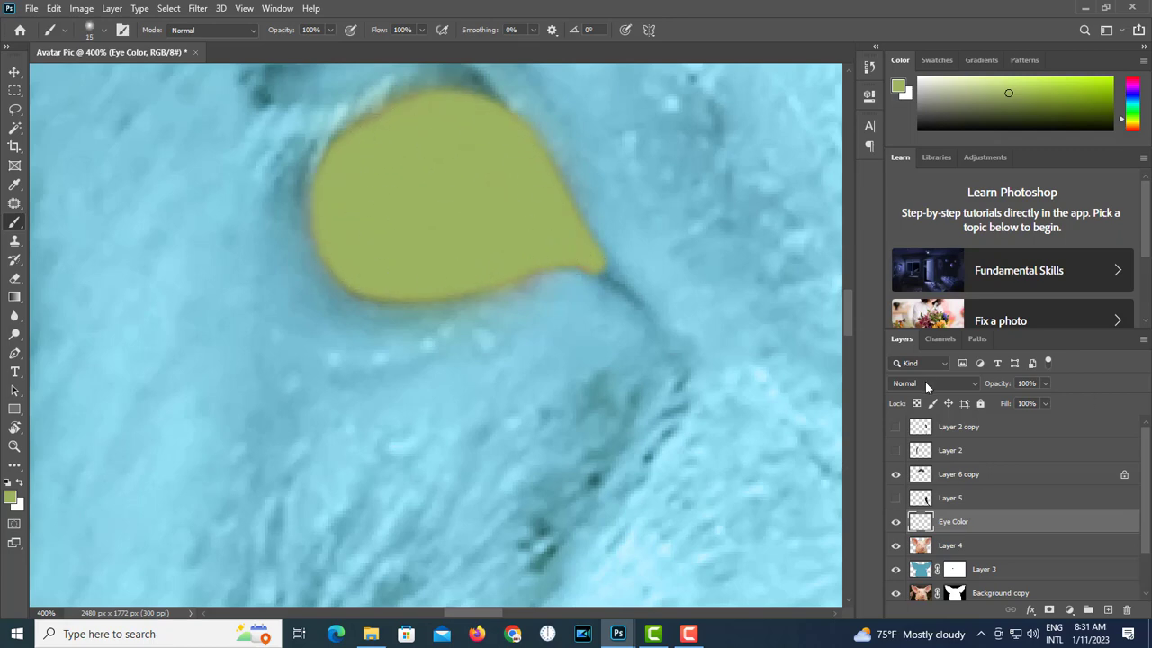
Set the Eye Color layer's blend mode to Color
click(928, 387)
click(926, 596)
key(space)
drag(745, 460, 318, 477)
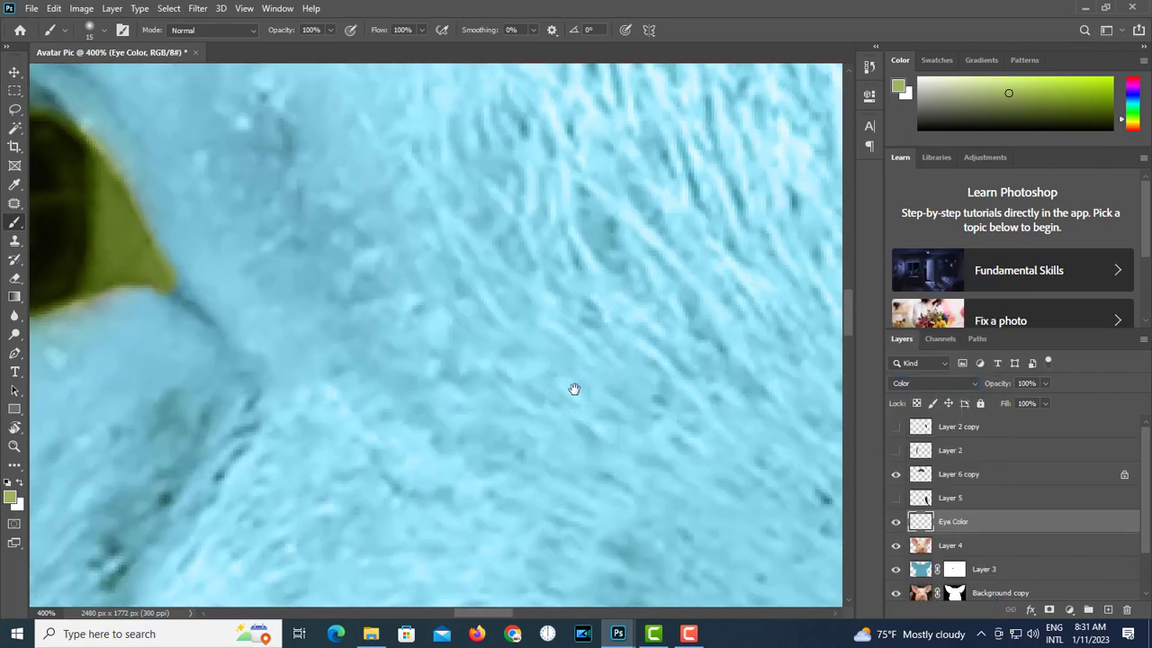
scroll(574, 388, down, 6)
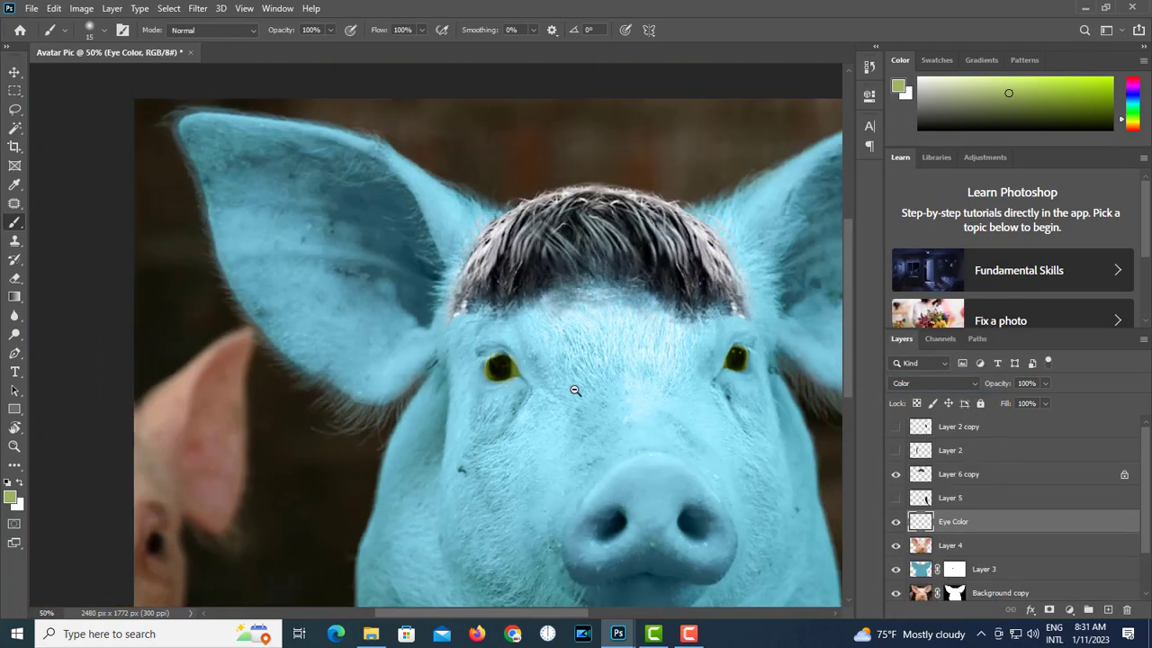
scroll(646, 323, down, 2)
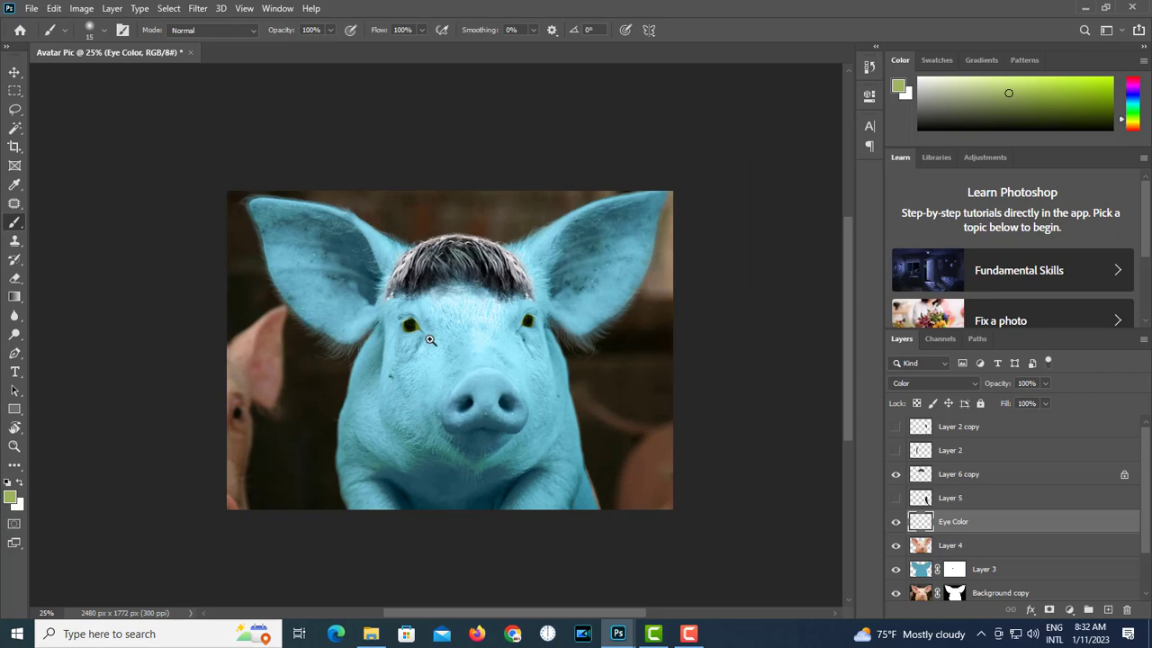
Show the braid layers Layer 2 and Layer 2 copy and move both braids inward toward the pig's face
scroll(430, 339, up, 1)
drag(895, 450, 895, 429)
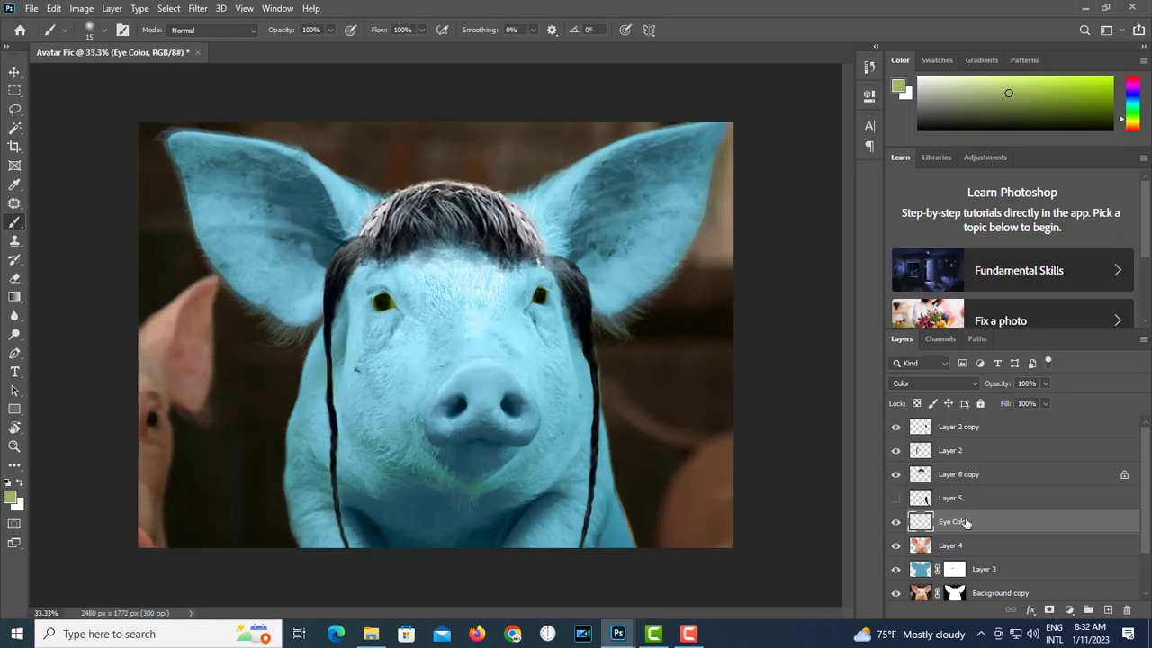
click(952, 432)
key(v)
drag(586, 341, 577, 343)
click(968, 457)
drag(342, 278, 360, 349)
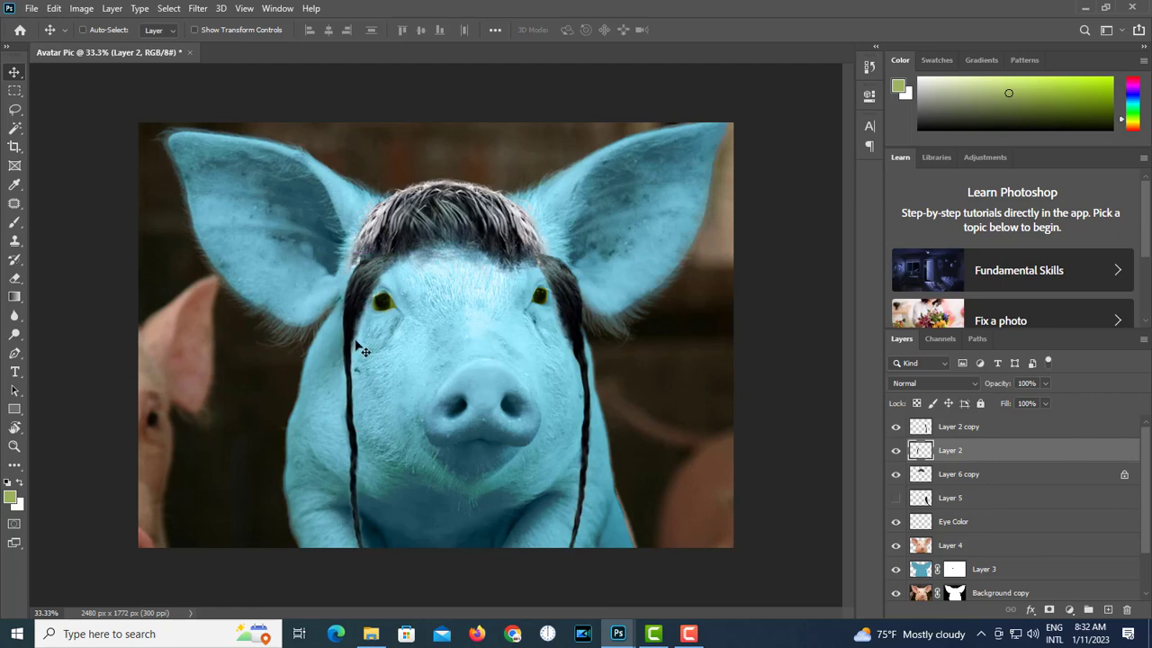
Sample a grey-blue tone from the Avatar character's mouth area in Untitled-2.jpg and return to the pig picture
scroll(544, 328, down, 2)
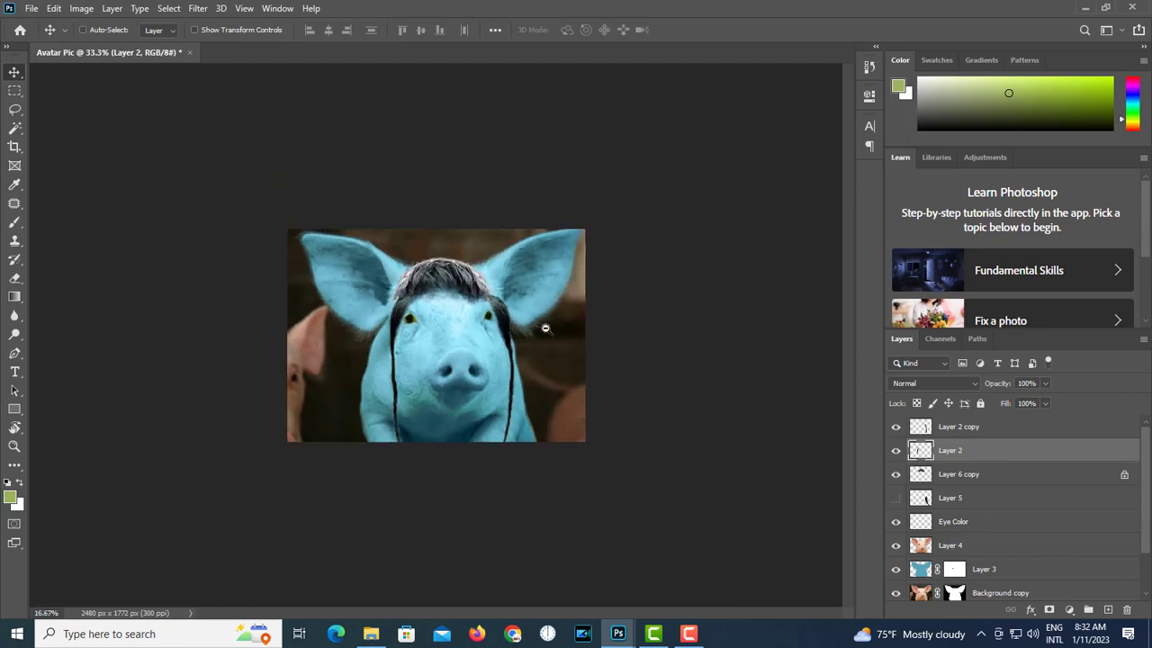
click(620, 635)
scroll(465, 483, up, 3)
key(i)
click(466, 483)
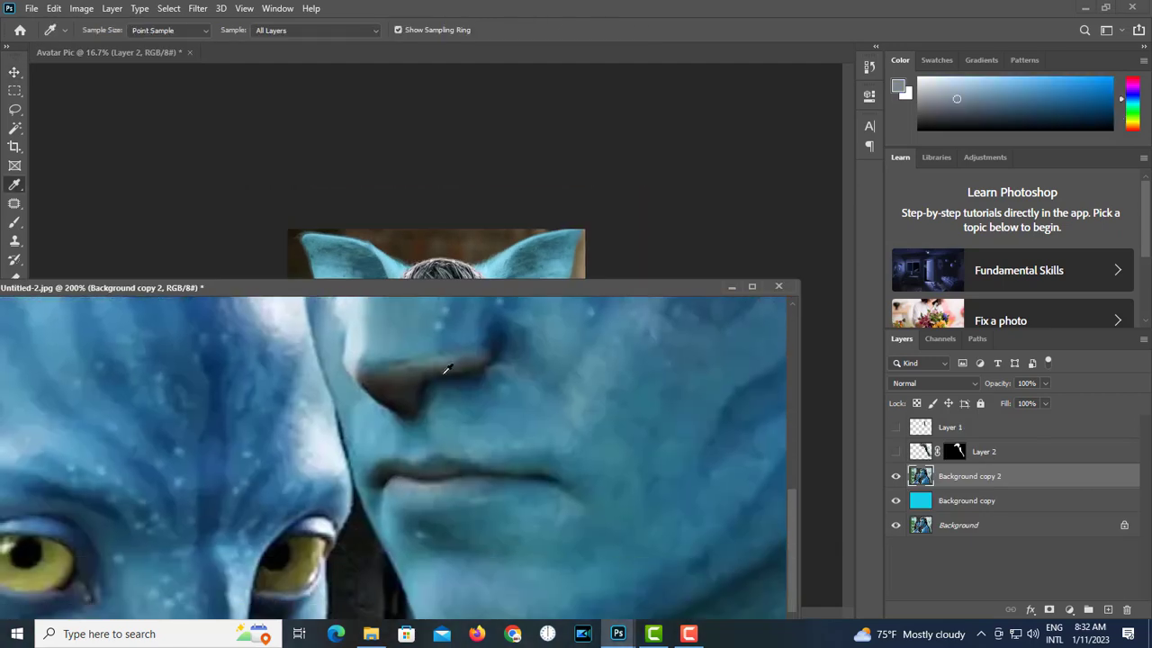
drag(270, 585, 446, 432)
click(382, 112)
key(f)
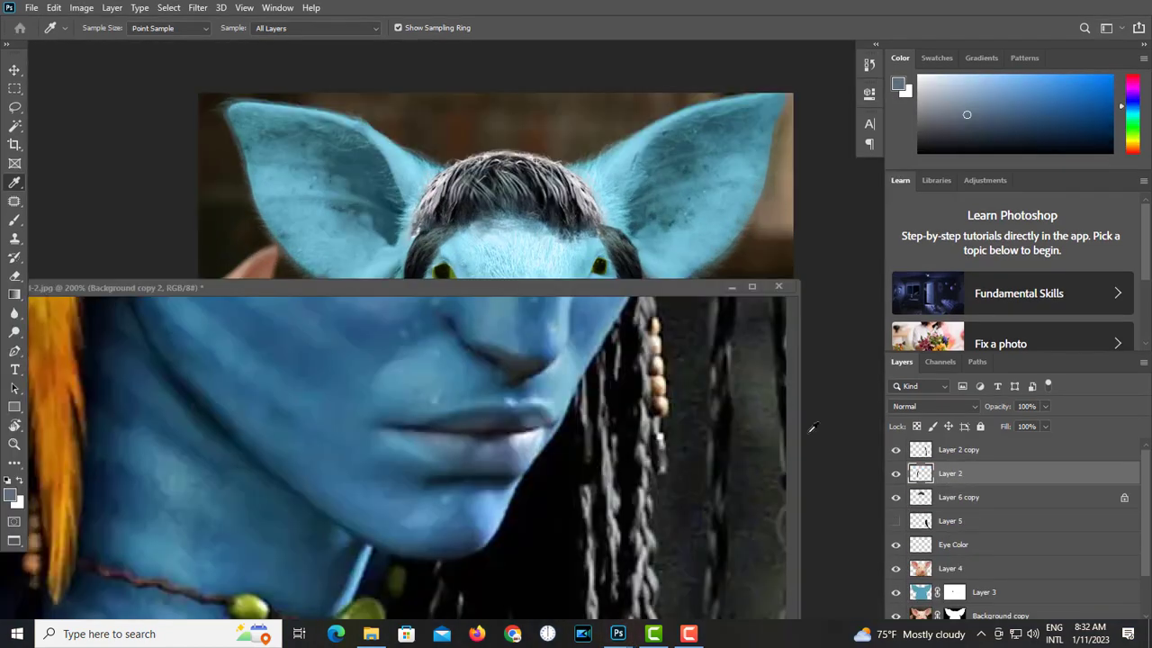
click(673, 284)
click(732, 286)
Create a new layer above Eye Color and name it mouth coloe
click(985, 545)
key(f)
key(f)
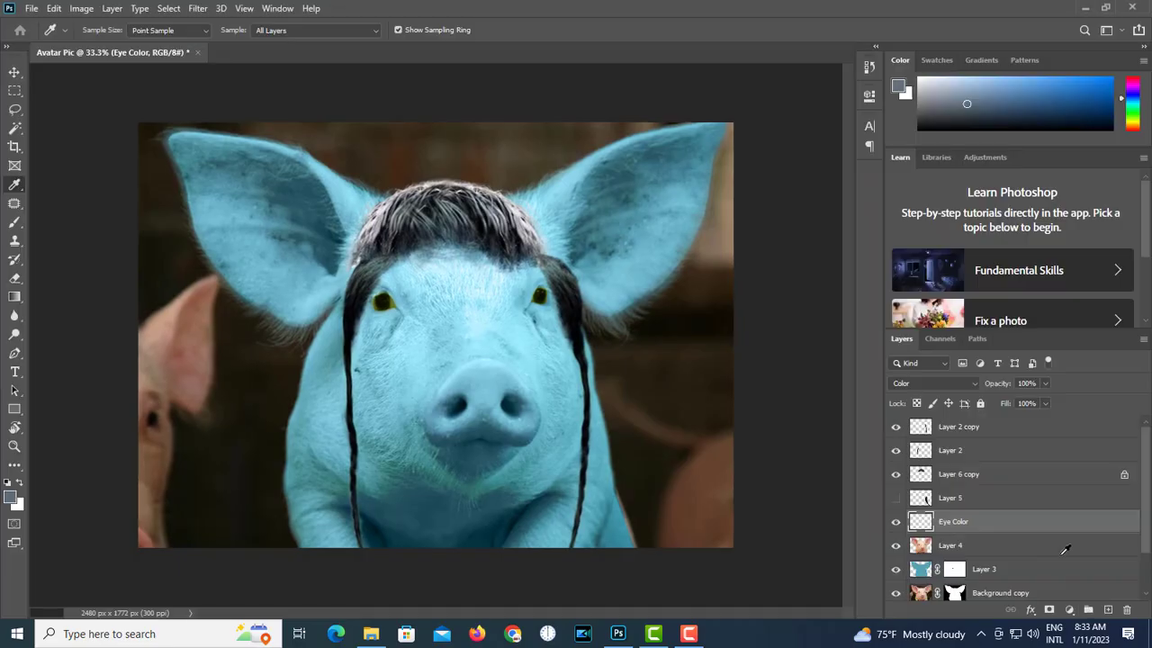
click(1108, 610)
scroll(483, 411, up, 2)
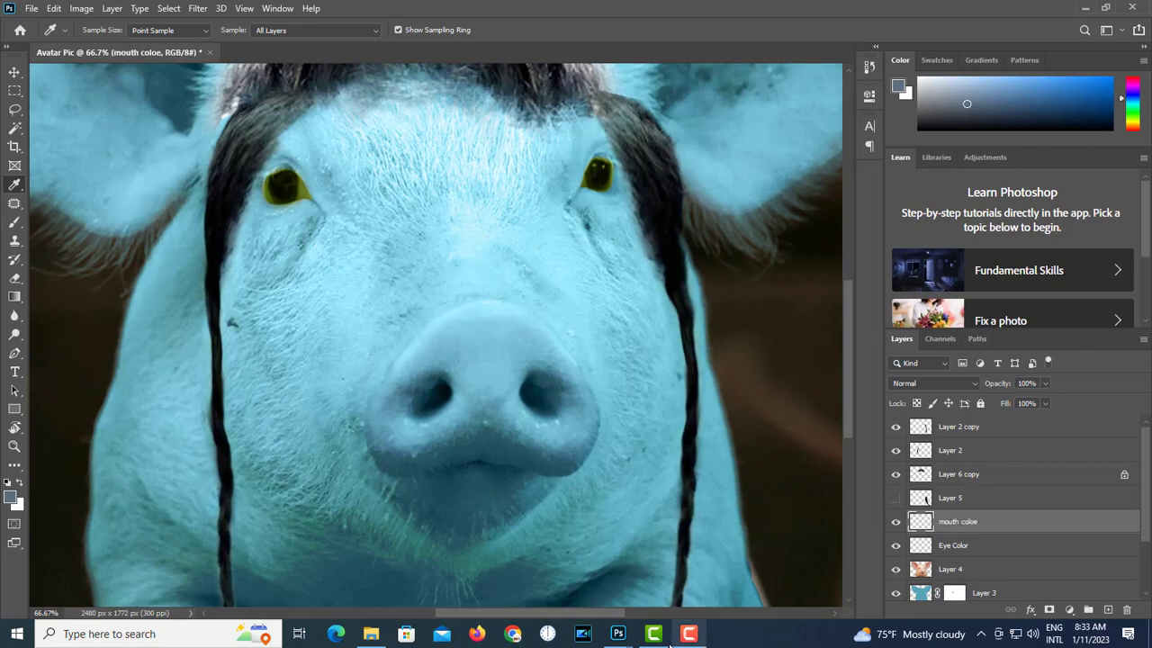
Sample a greyish lip colour from the female Avatar character's mouth in Untitled-2.jpg and return to the pig picture
click(617, 634)
click(451, 433)
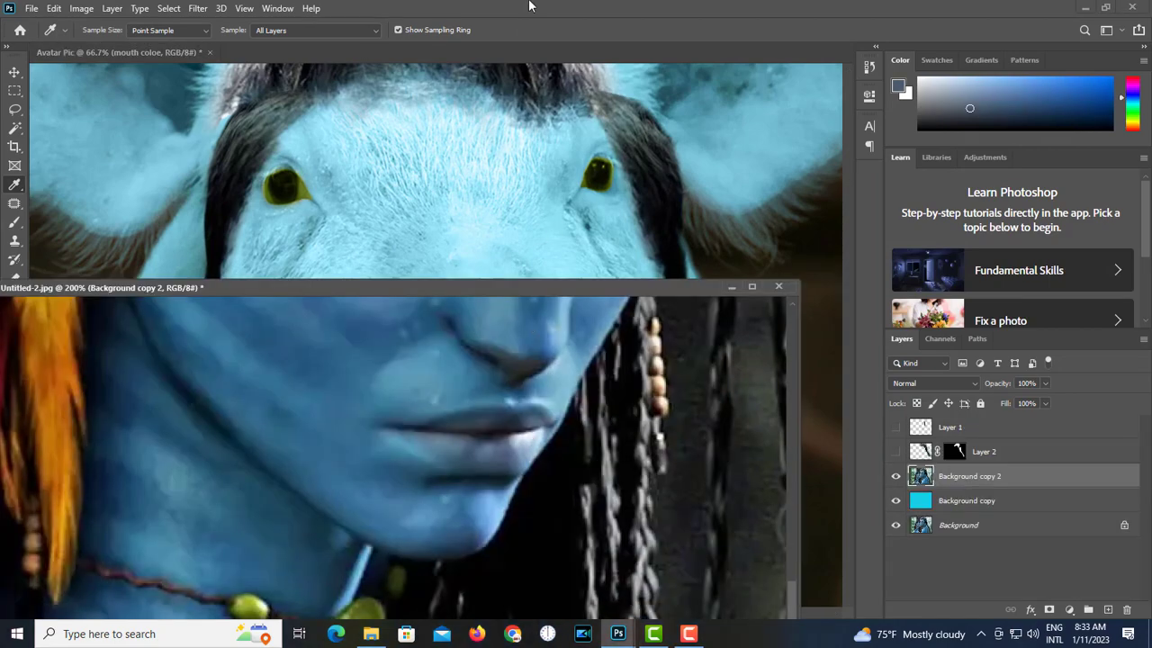
key(f)
click(730, 286)
Paint the sampled lip colour over the pig's snout and mouth on the mouth coloe layer with a size 150 brush
key(b)
scroll(470, 414, up, 3)
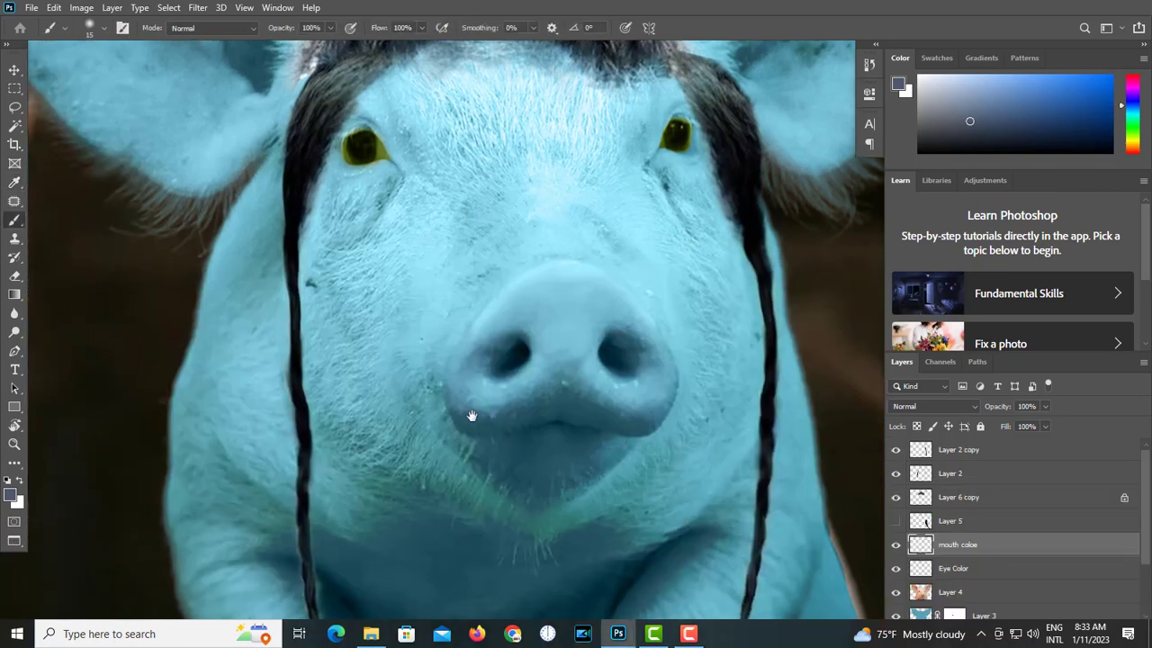
mouse_move(486, 405)
mouse_down()
mouse_move(613, 388)
mouse_move(575, 392)
mouse_move(639, 343)
mouse_move(564, 422)
mouse_move(666, 381)
mouse_move(520, 326)
mouse_move(485, 365)
mouse_move(644, 245)
mouse_move(701, 309)
mouse_move(652, 310)
mouse_move(648, 424)
mouse_up()
key(bracketright)
key(bracketright)
key(bracketright)
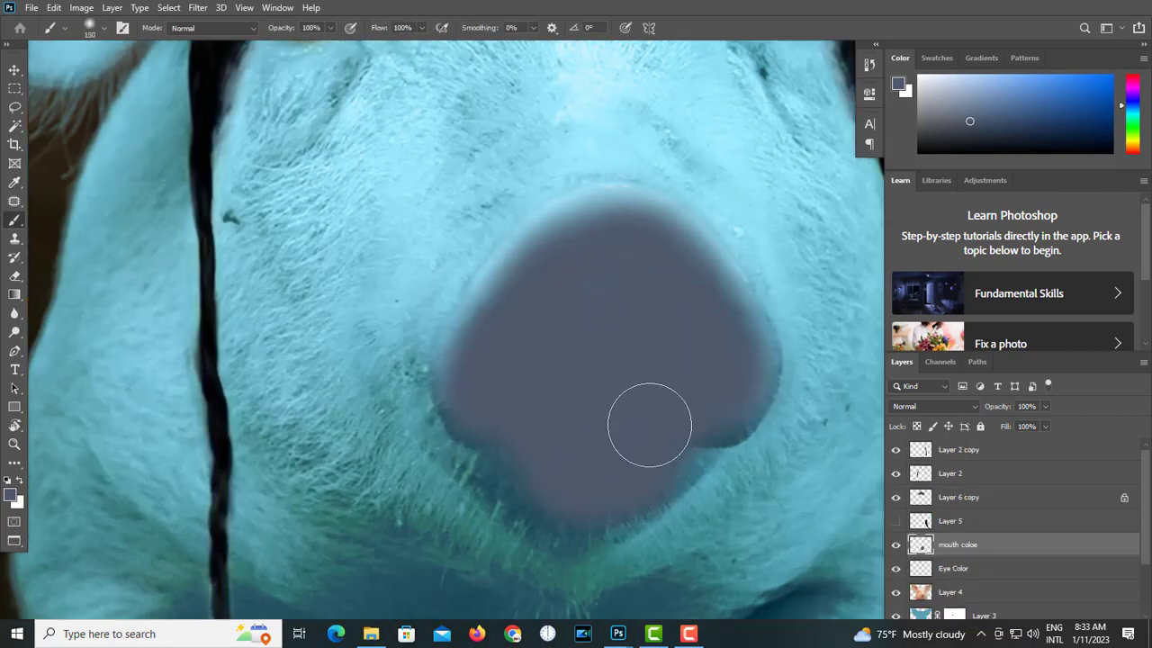
Set the mouth coloe layer's blend mode to Color
click(945, 407)
click(927, 596)
scroll(649, 406, down, 3)
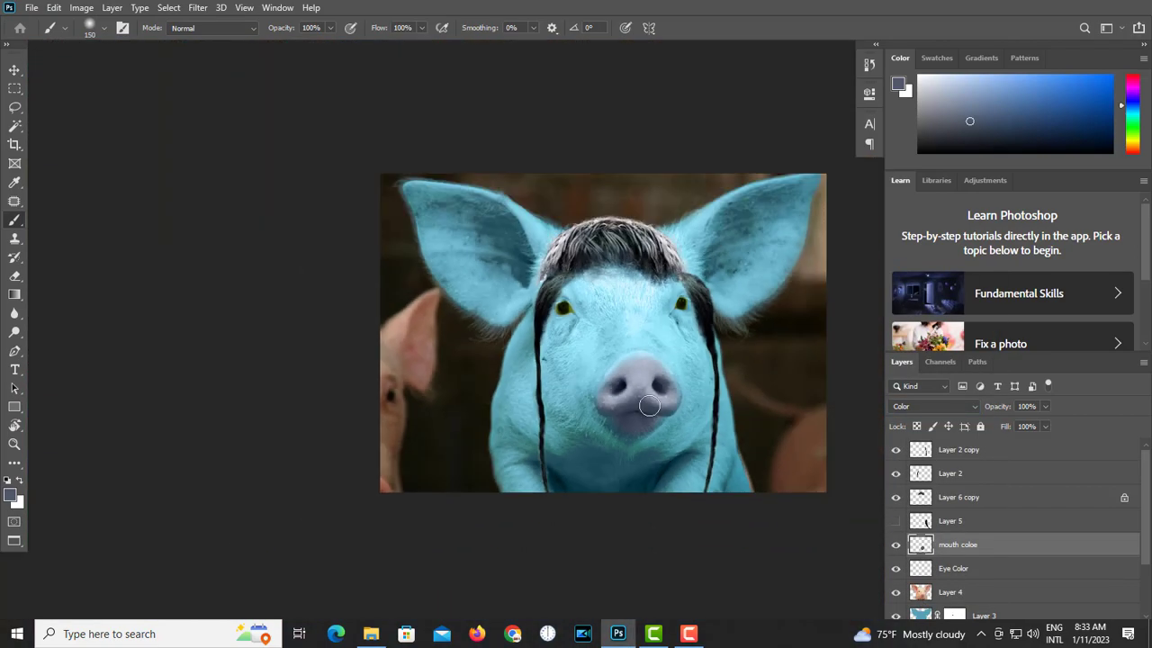
scroll(673, 450, down, 1)
drag(706, 488, 637, 427)
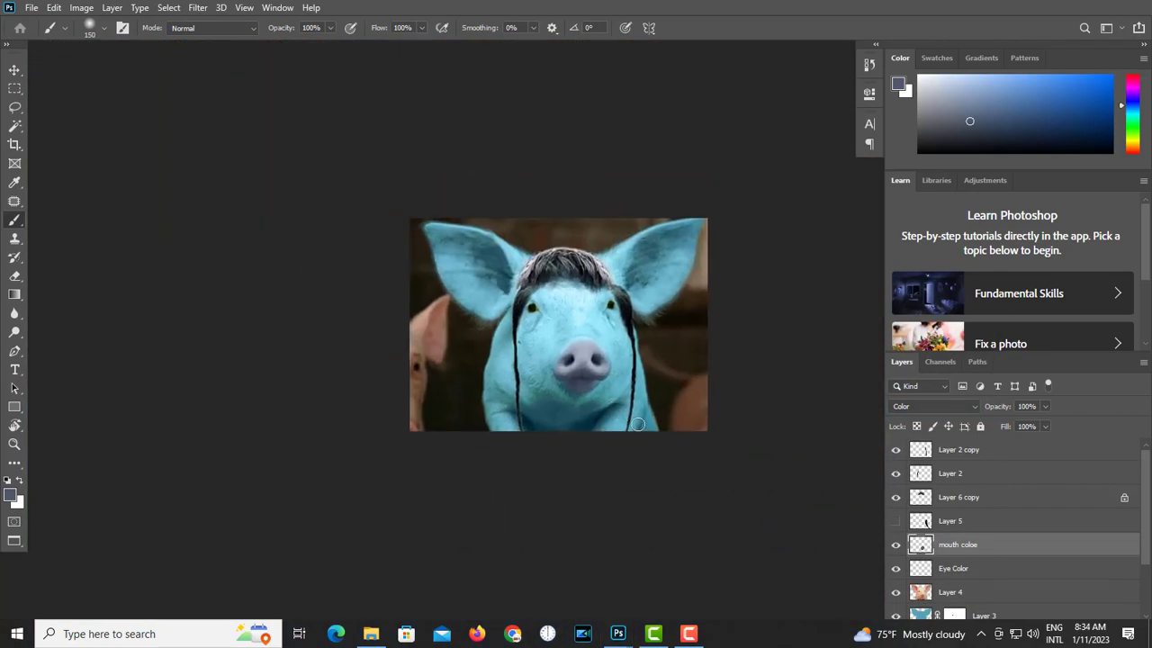
Create a new layer above Layer 4 and name it Skin blue
key(f)
mouse_move(617, 633)
click(670, 580)
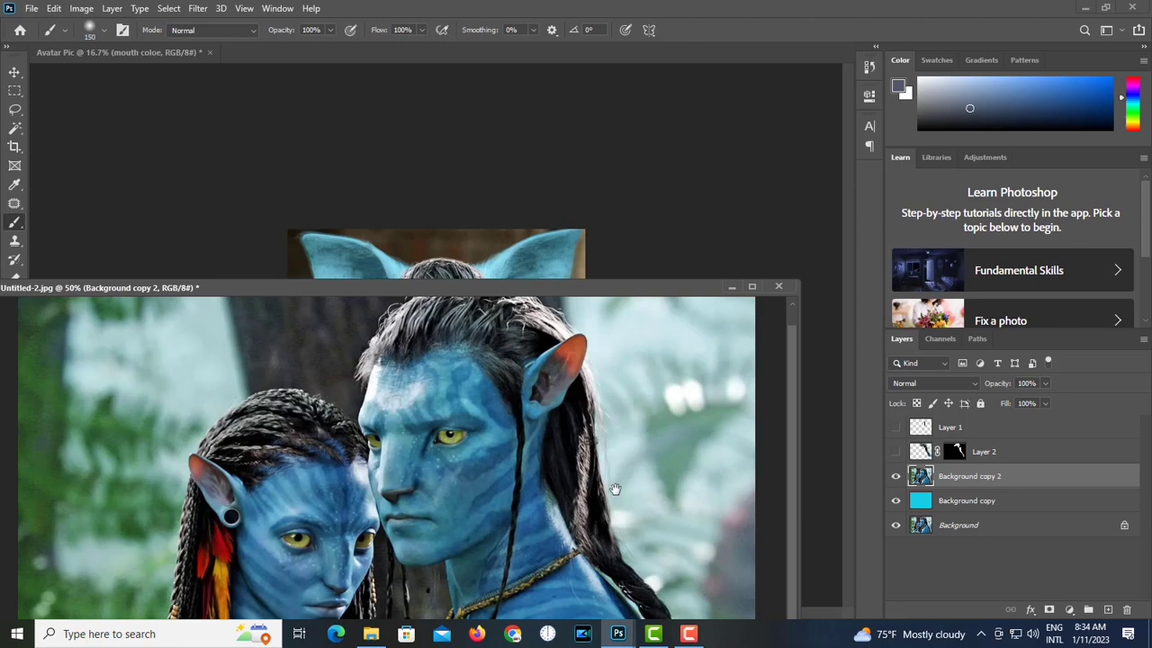
click(730, 288)
key(ctrl+plus)
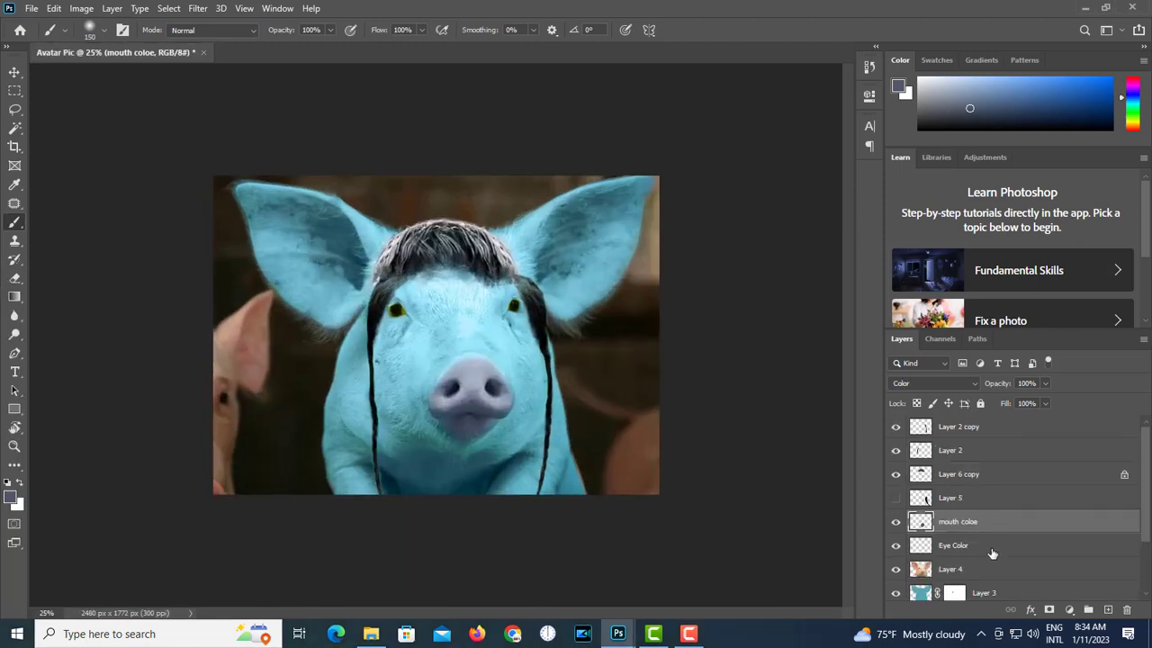
click(954, 568)
double_click(951, 568)
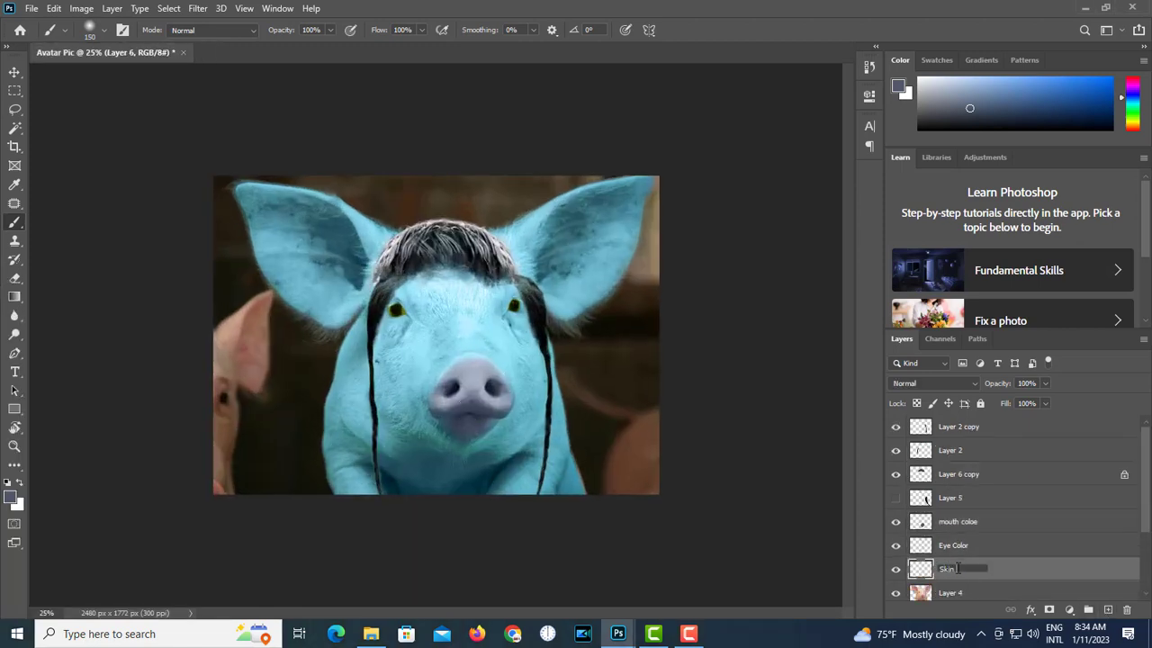
Sample a dark blue from the Avatar characters' skin in Untitled-2.jpg and return to the pig picture with the Brush tool
click(619, 633)
key(i)
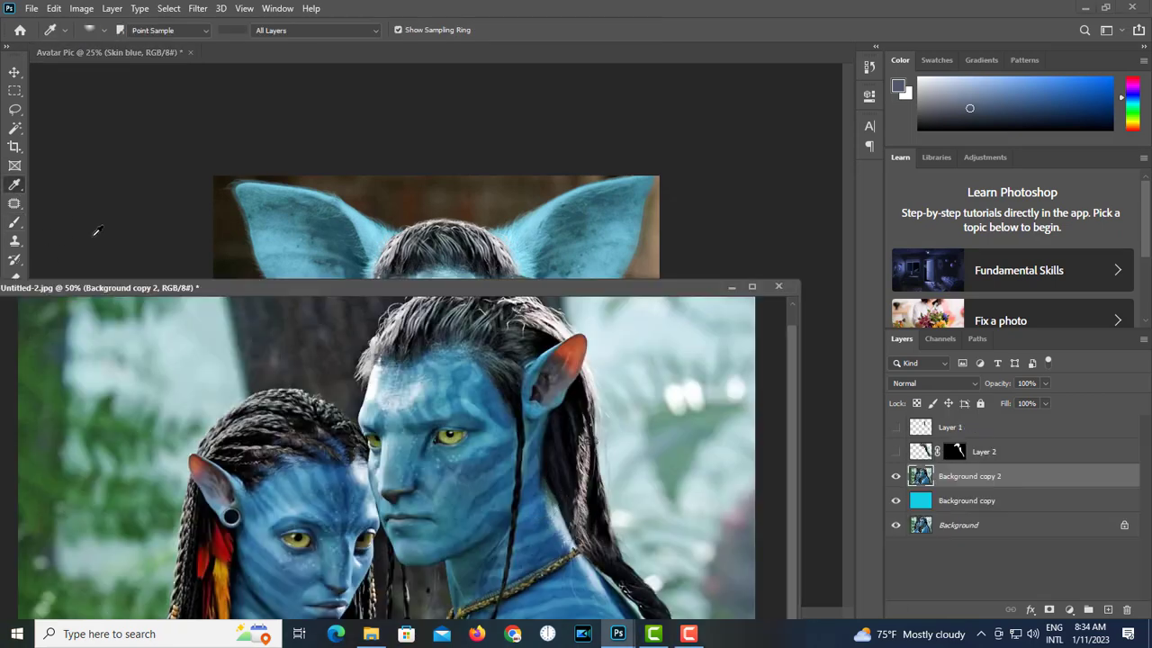
click(507, 486)
click(731, 287)
click(15, 222)
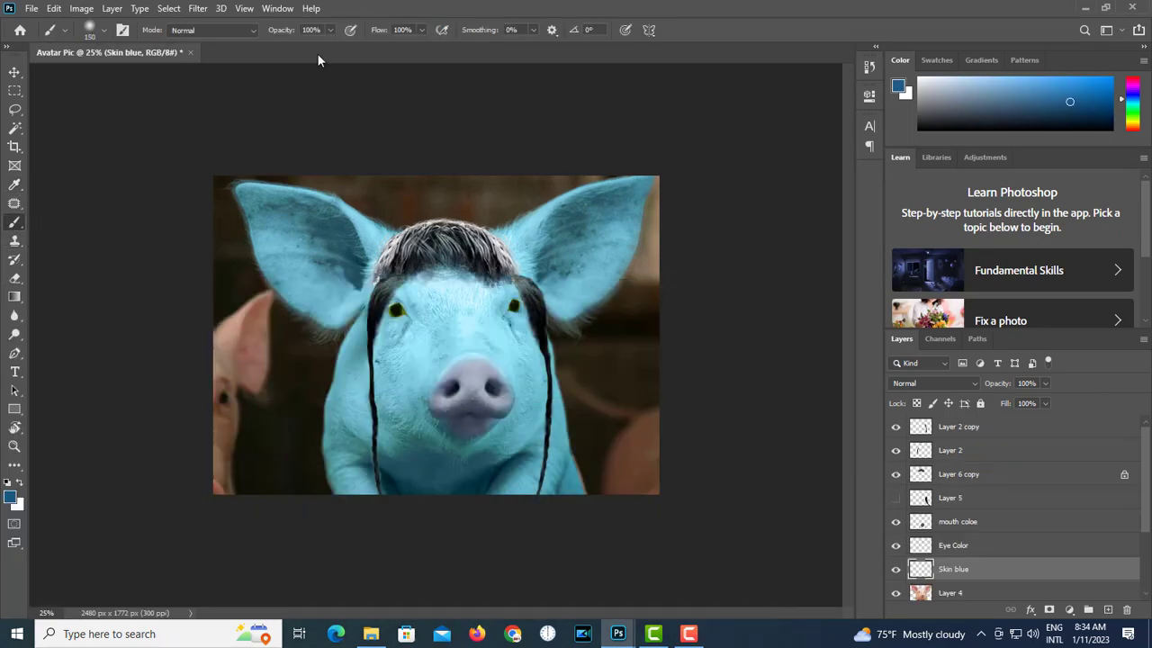
Try brushing dark blue stripes on the pig's forehead on the Skin blue layer with a harder size 60 brush
click(103, 34)
drag(83, 110, 117, 110)
click(460, 317)
key(ctrl+plus)
key(bracketleft)
key(bracketleft)
key(bracketleft)
key(bracketleft)
key(bracketleft)
key(bracketleft)
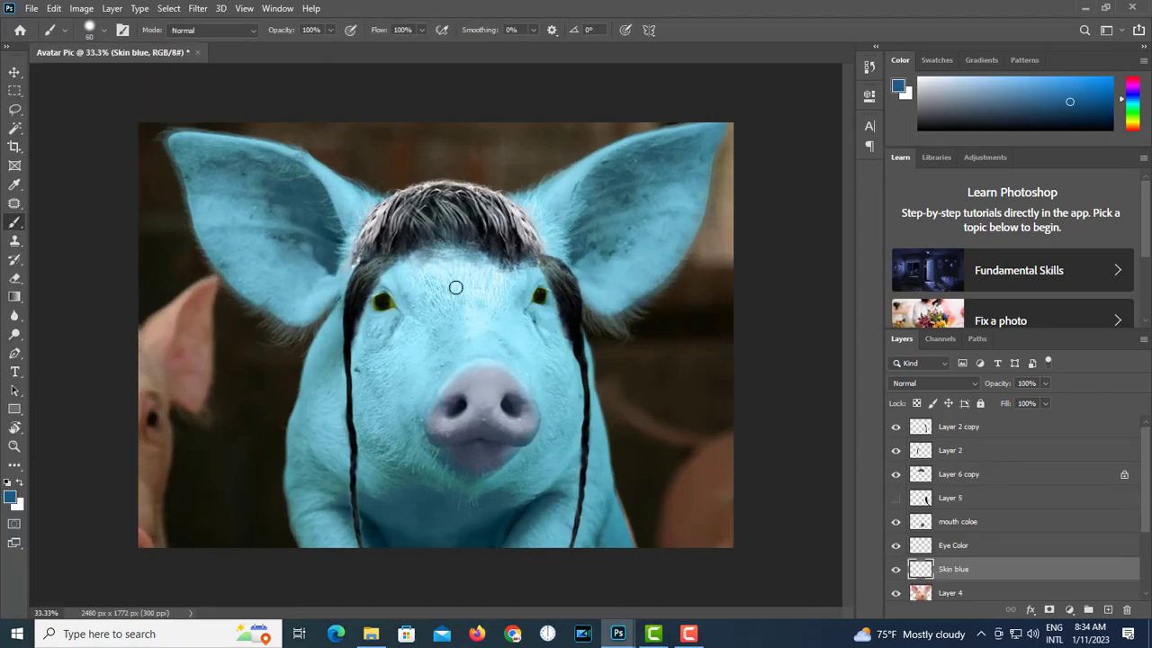
key(ctrl+z)
key(ctrl+plus)
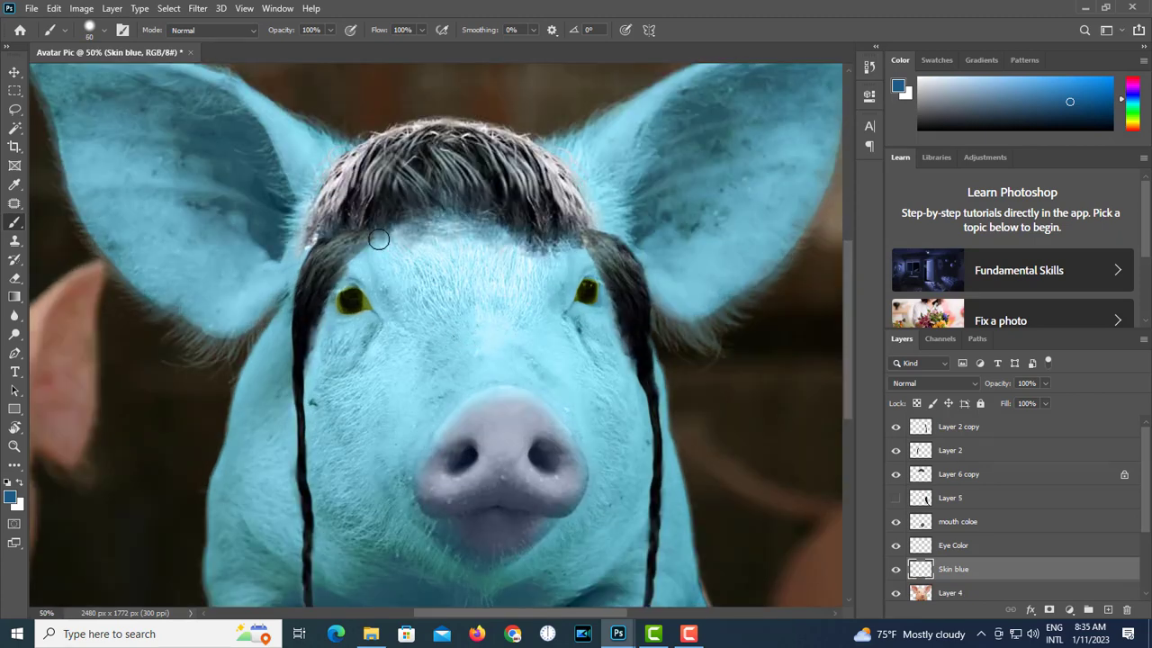
drag(379, 239, 449, 304)
key(bracketleft)
key(ctrl+z)
Try to select the Avatar characters' dark blue skin in Untitled-2.jpg using Color Range with sampled colours and fuzziness 17
click(618, 633)
click(699, 576)
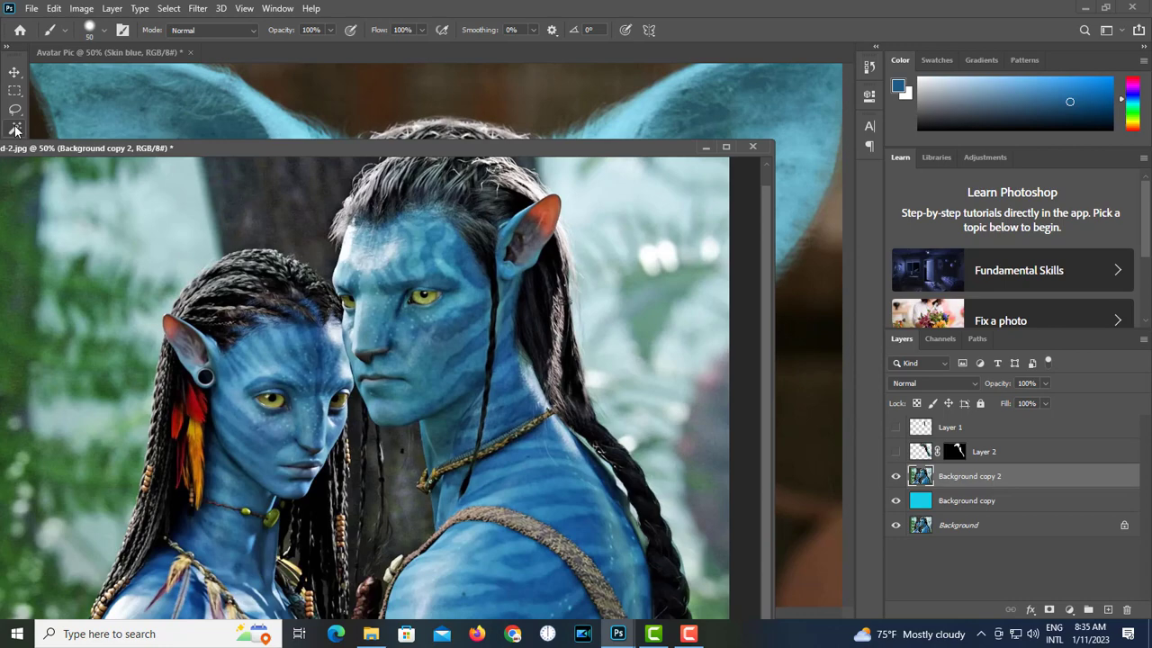
click(14, 128)
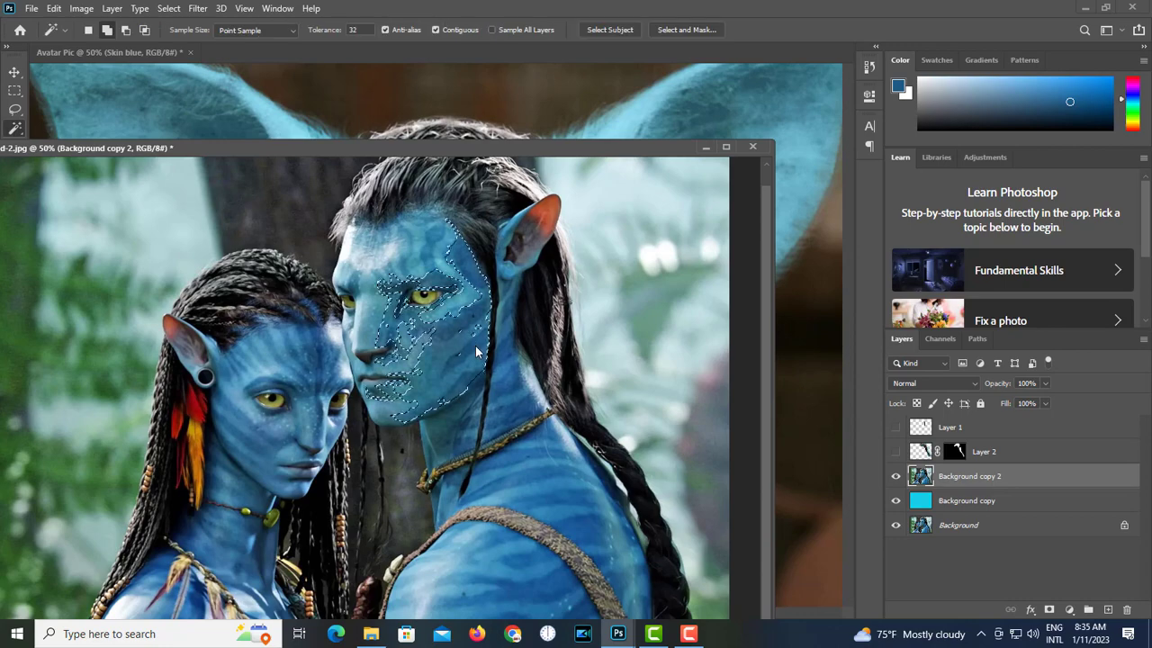
click(168, 8)
click(212, 150)
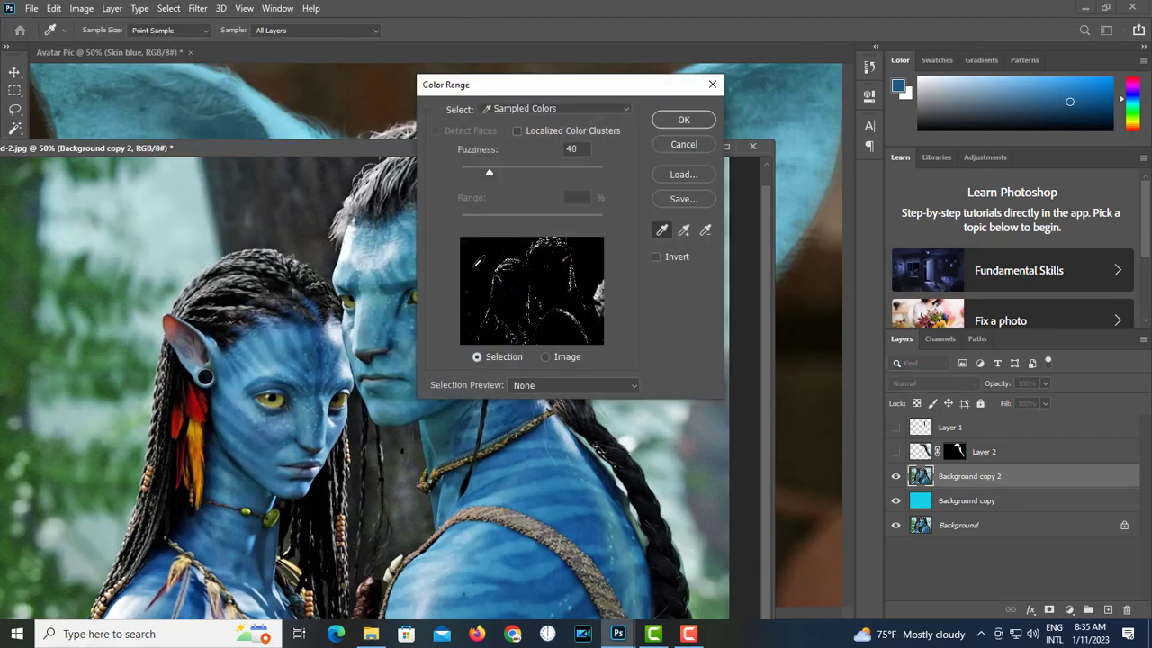
drag(664, 207, 648, 207)
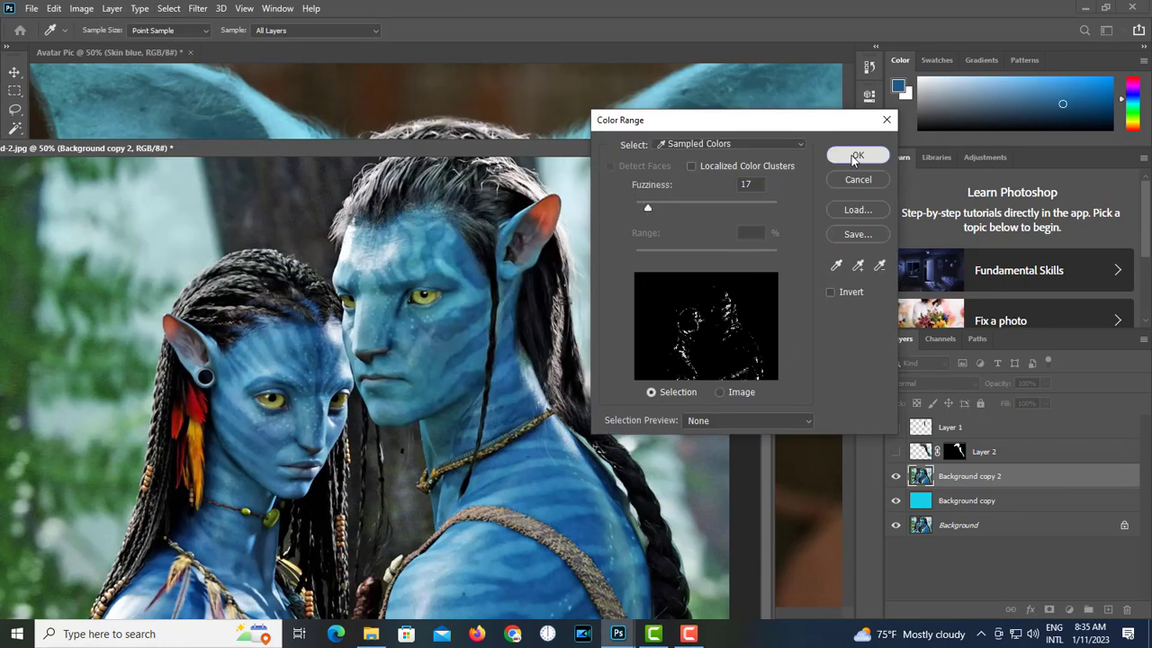
click(855, 156)
Try another Color Range selection of the Avatar skin with a higher fuzziness
click(169, 8)
click(212, 149)
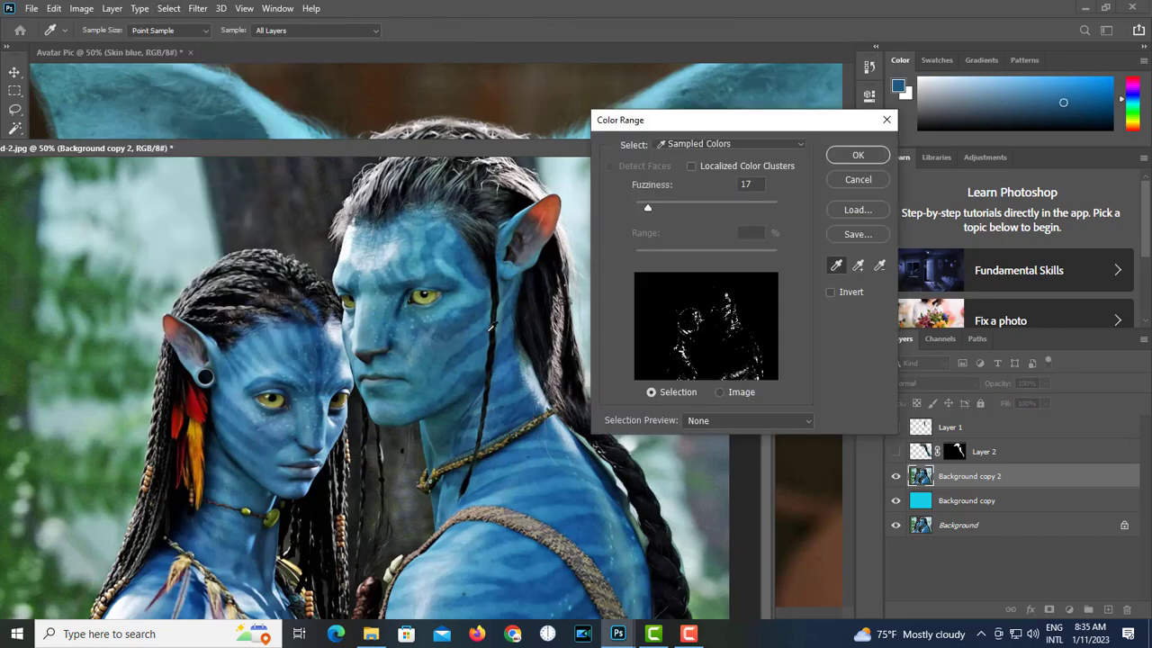
drag(647, 207, 658, 210)
click(857, 156)
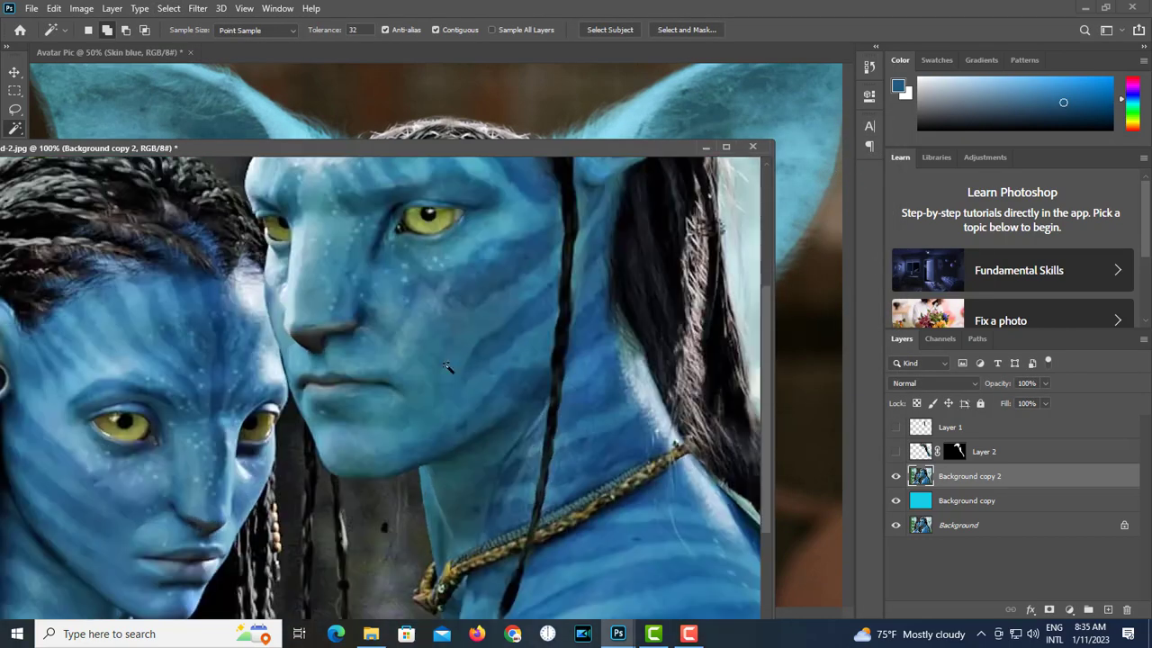
Try selecting the male Avatar's cheek area with the Magic Wand at tolerance 32 and deleting it
click(517, 344)
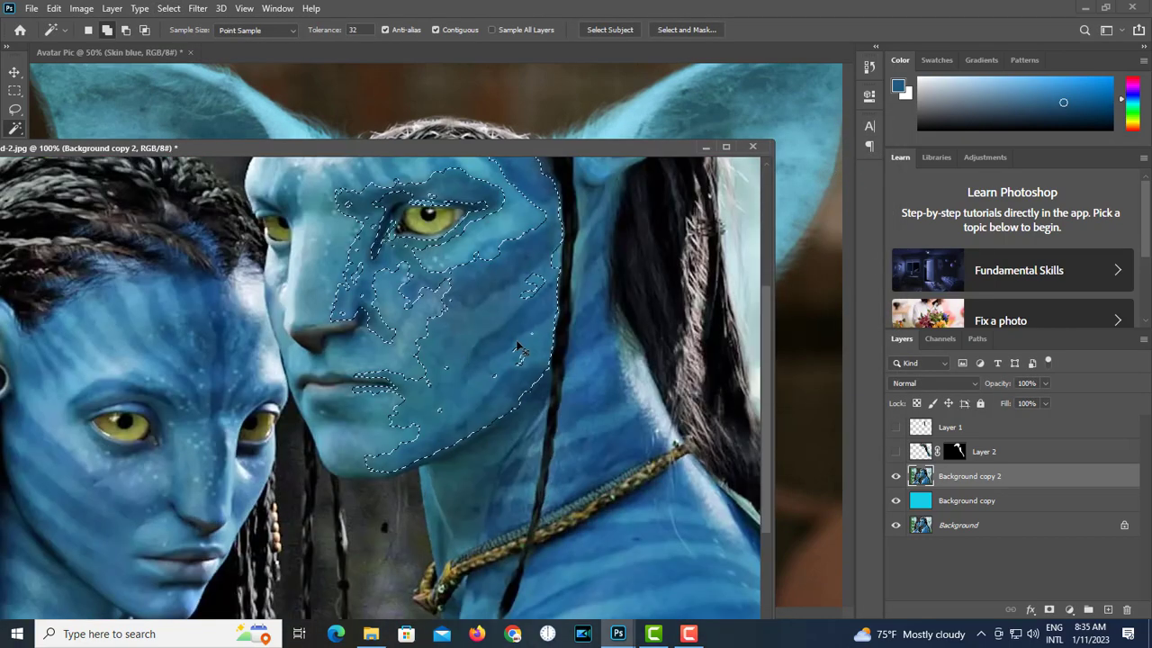
key(Delete)
key(ctrl+d)
key(ctrl+z)
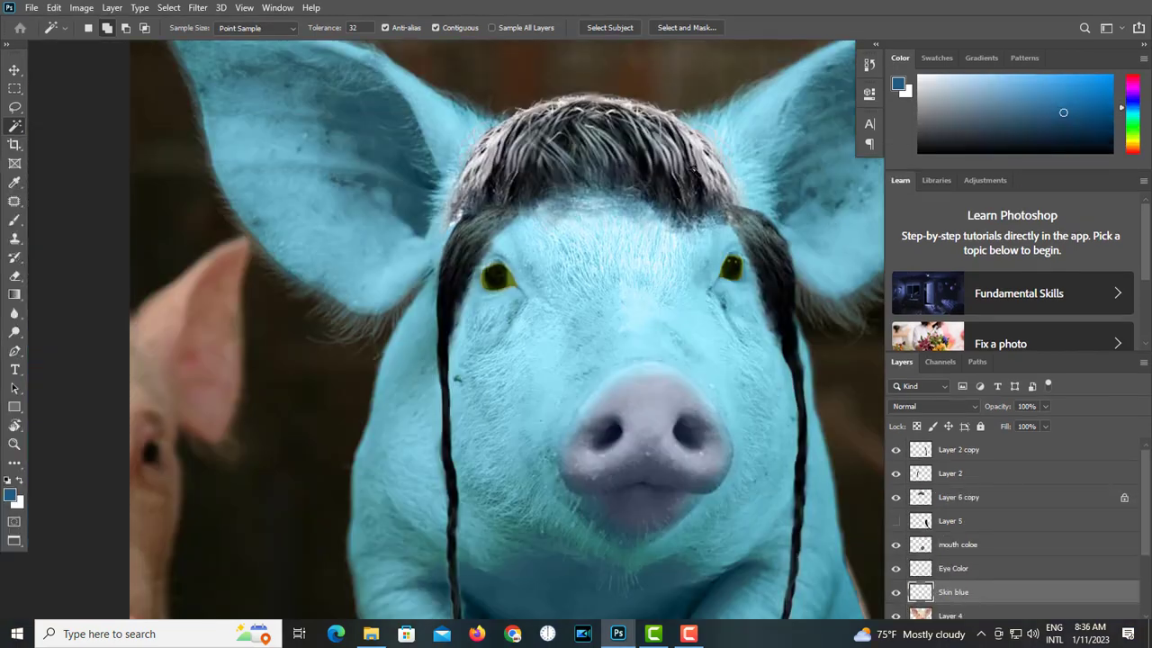
Outline three long tapering stripes on the pig's forehead as one combined Lasso selection
click(14, 106)
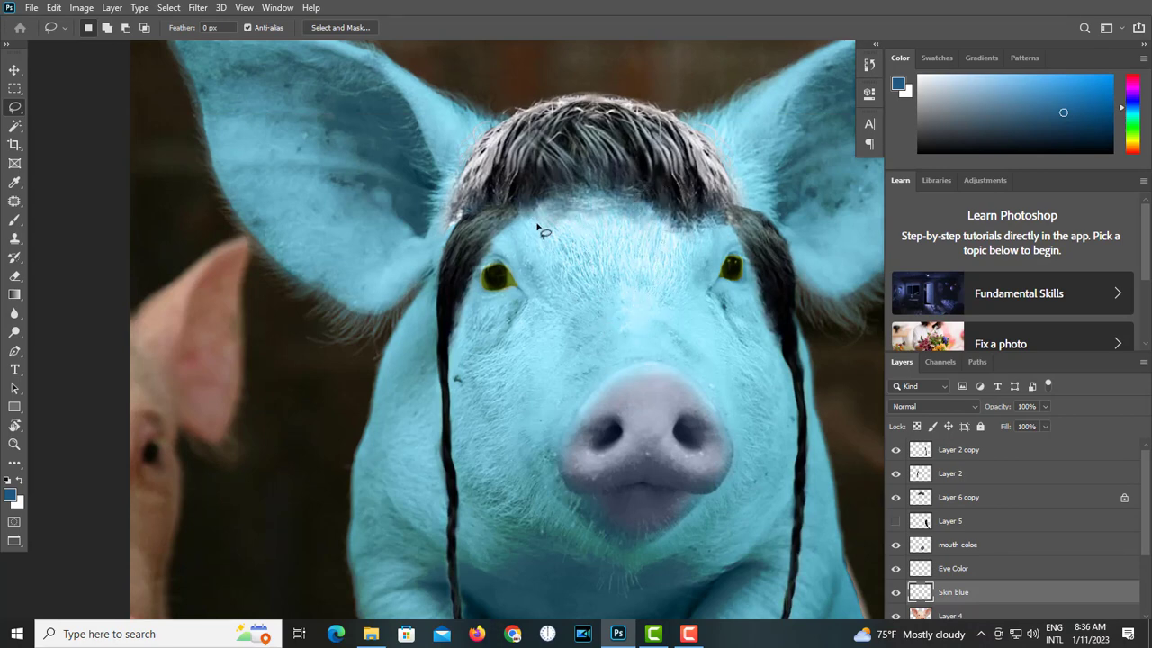
drag(518, 219, 511, 207)
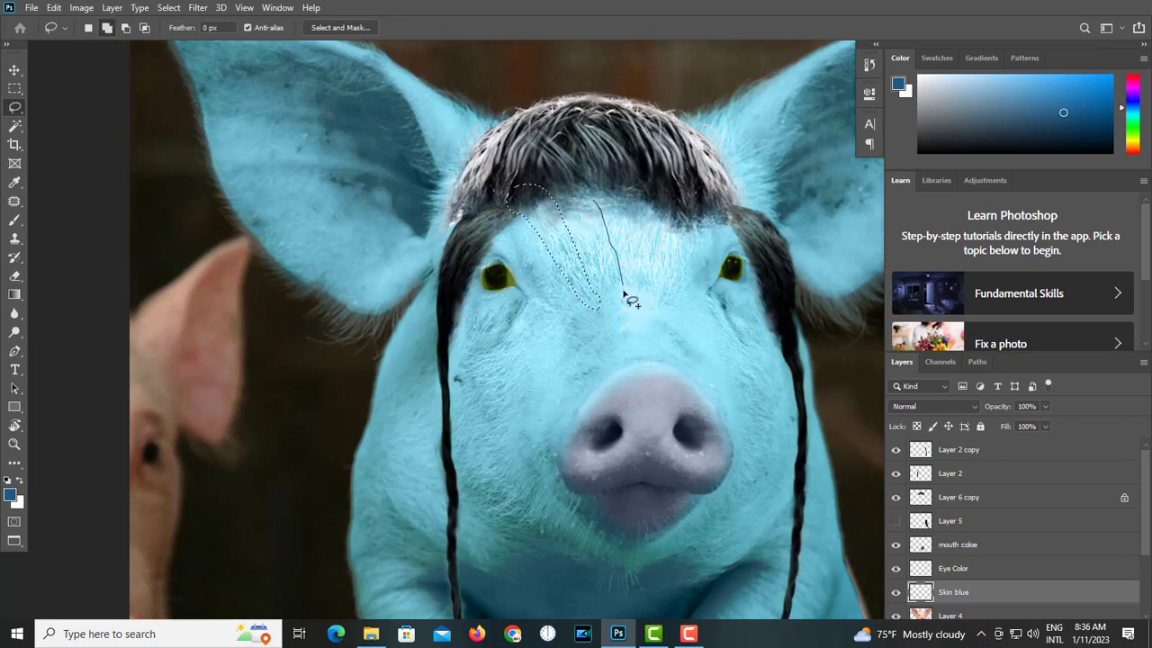
drag(635, 209, 599, 154)
mouse_move(663, 283)
mouse_down()
mouse_move(701, 194)
mouse_move(687, 267)
mouse_up()
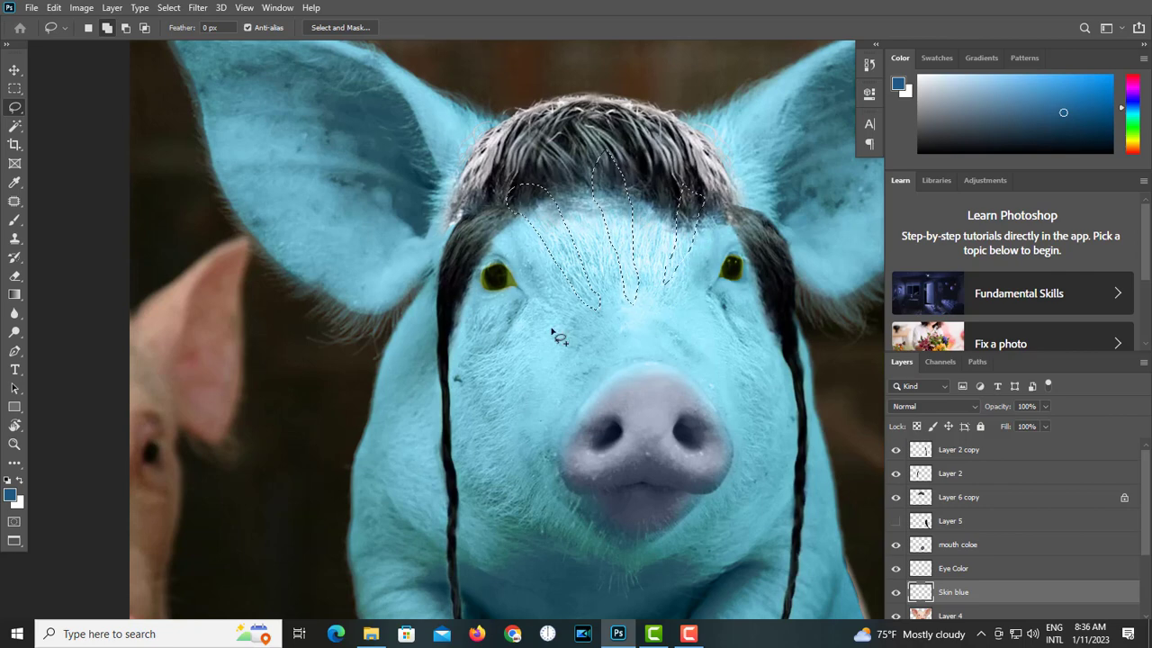
Add Lasso stripe shapes across the pig's left-hand cheek and an arched one above the snout to the selection
drag(534, 332, 455, 333)
drag(521, 349, 531, 342)
mouse_move(538, 375)
mouse_down()
mouse_move(503, 403)
mouse_move(450, 417)
mouse_move(540, 384)
mouse_up()
mouse_move(590, 353)
mouse_down()
mouse_move(640, 333)
mouse_move(636, 348)
mouse_up()
Add several tapering stripe shapes down the pig's right-hand cheek to the Lasso selection
mouse_move(702, 331)
mouse_down()
mouse_move(779, 332)
mouse_move(697, 334)
mouse_up()
mouse_move(733, 371)
mouse_down()
mouse_move(799, 398)
mouse_move(736, 373)
mouse_up()
mouse_move(734, 417)
mouse_down()
mouse_move(762, 421)
mouse_move(738, 421)
mouse_up()
mouse_move(753, 476)
mouse_down()
mouse_move(751, 298)
mouse_move(773, 337)
mouse_move(749, 285)
mouse_up()
mouse_move(776, 270)
mouse_down()
mouse_move(802, 304)
mouse_move(780, 265)
mouse_up()
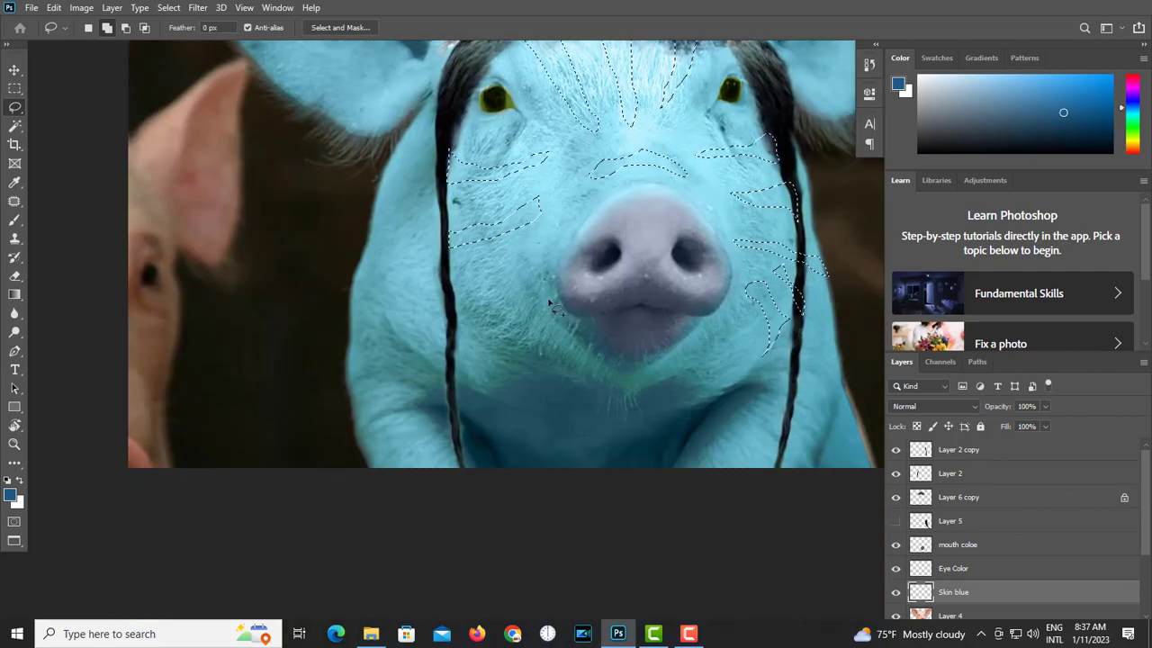
Add stripe shapes on the lower left-hand cheek and small ones beneath the chin to the selection
drag(551, 303, 463, 337)
drag(642, 387, 643, 387)
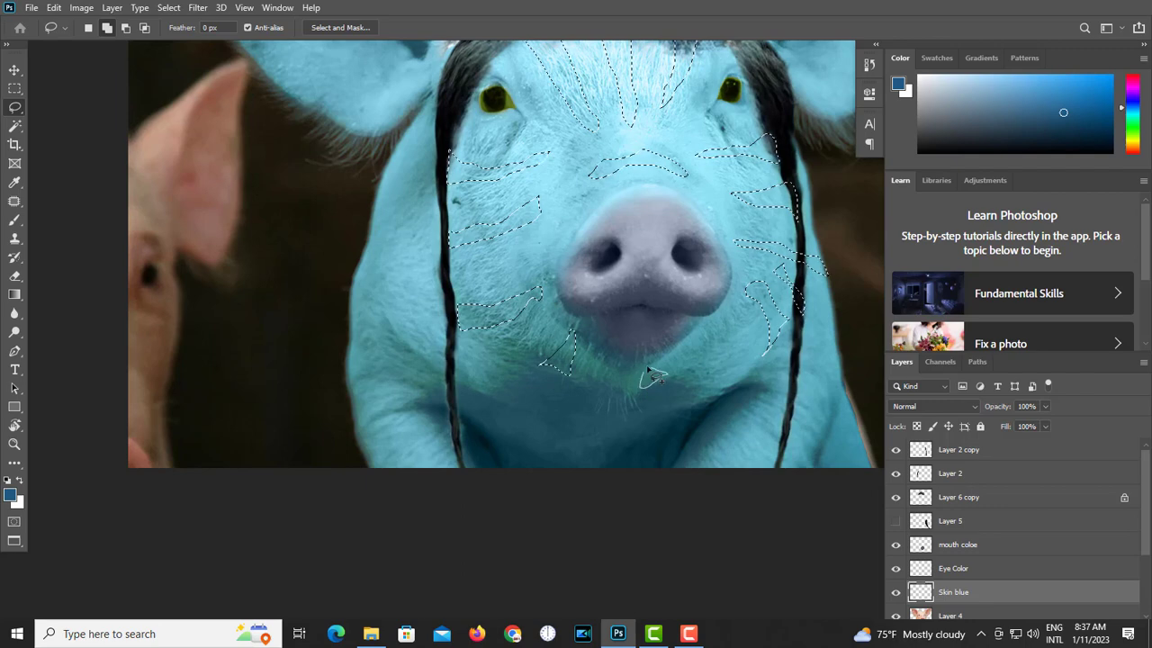
drag(572, 330, 545, 362)
Add long stripe shapes on the side of the neck outside the left-hand braid to the selection
drag(364, 249, 415, 315)
drag(374, 250, 373, 236)
drag(389, 169, 409, 232)
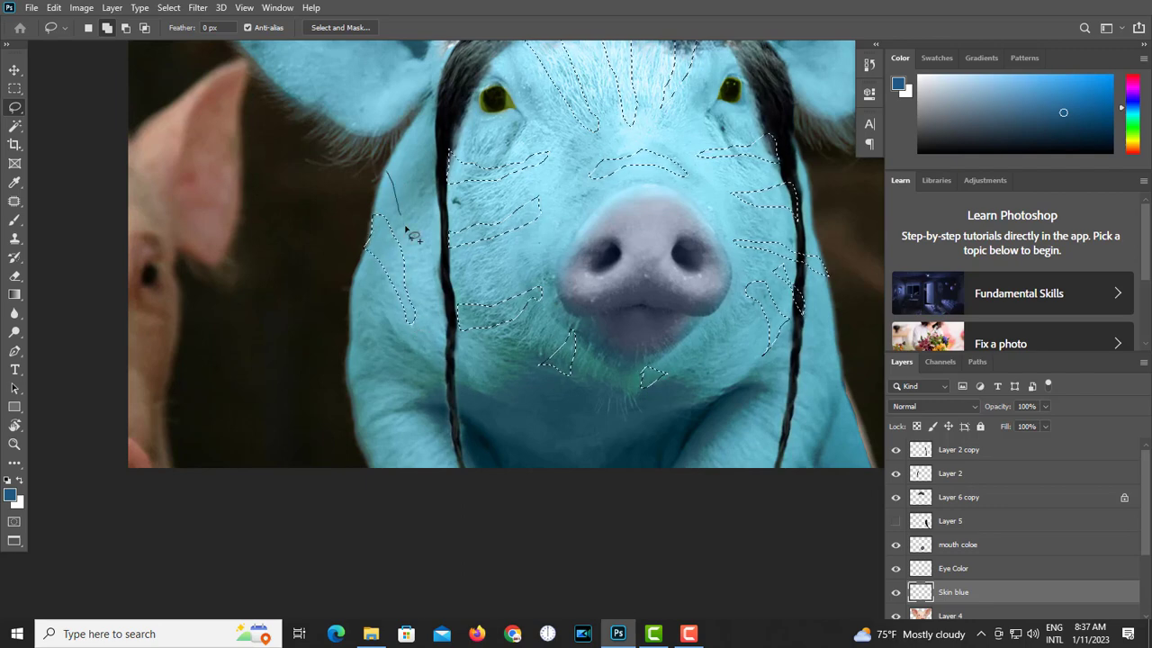
drag(390, 167, 388, 171)
drag(389, 270, 414, 217)
Add stripe shapes on the left-hand shoulder and leg, across the chest and onto the right-hand leg to the selection
mouse_move(373, 309)
mouse_down()
mouse_move(399, 314)
mouse_move(378, 335)
mouse_up()
drag(382, 378, 469, 366)
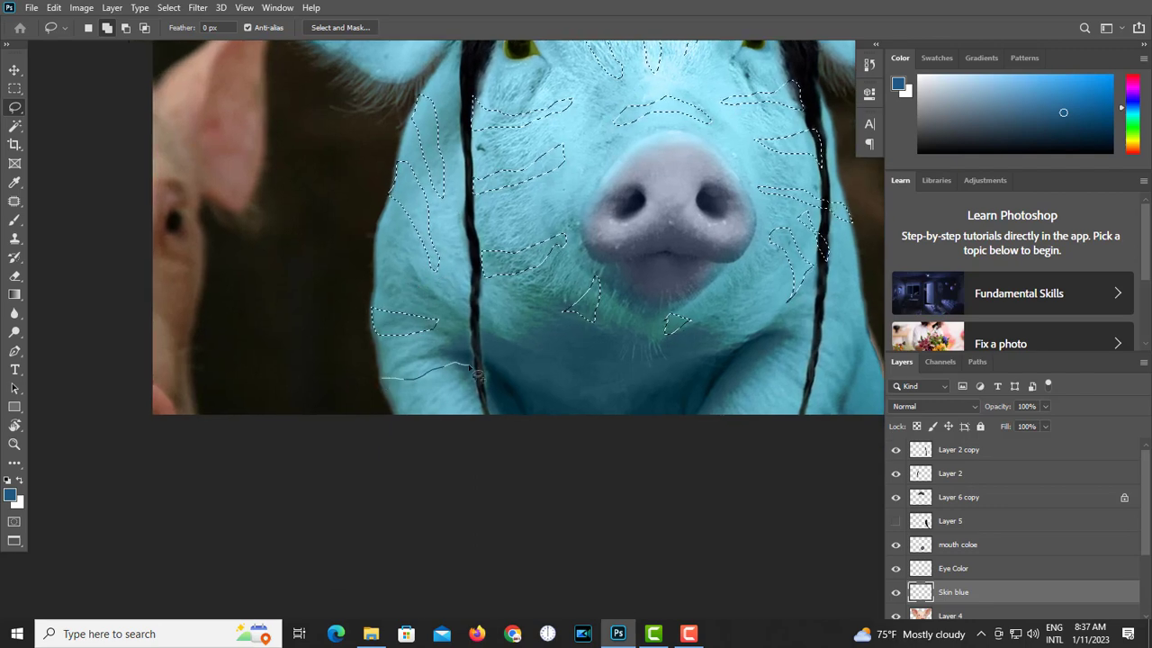
drag(434, 404, 434, 407)
mouse_move(576, 414)
mouse_down()
mouse_move(606, 364)
mouse_move(573, 364)
mouse_up()
mouse_move(650, 363)
mouse_down()
mouse_move(655, 377)
mouse_move(830, 408)
mouse_up()
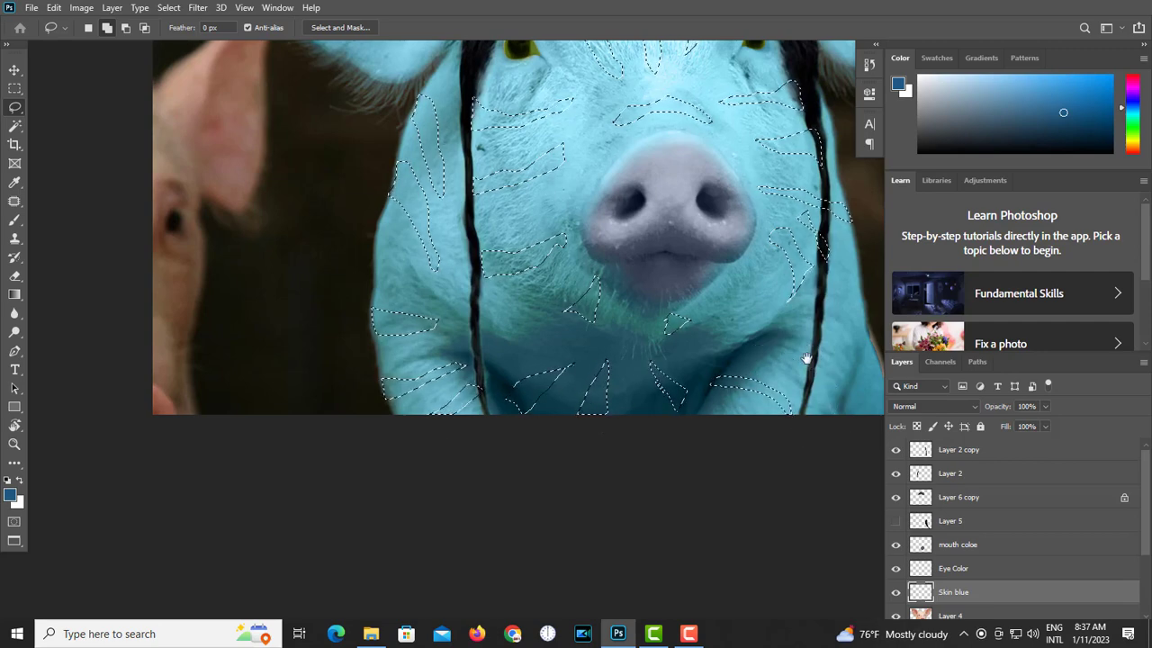
Add more stripe shapes on the pig's right-hand leg and body side to the selection
drag(807, 358, 716, 394)
drag(646, 391, 650, 392)
drag(710, 338, 720, 326)
drag(738, 312, 768, 322)
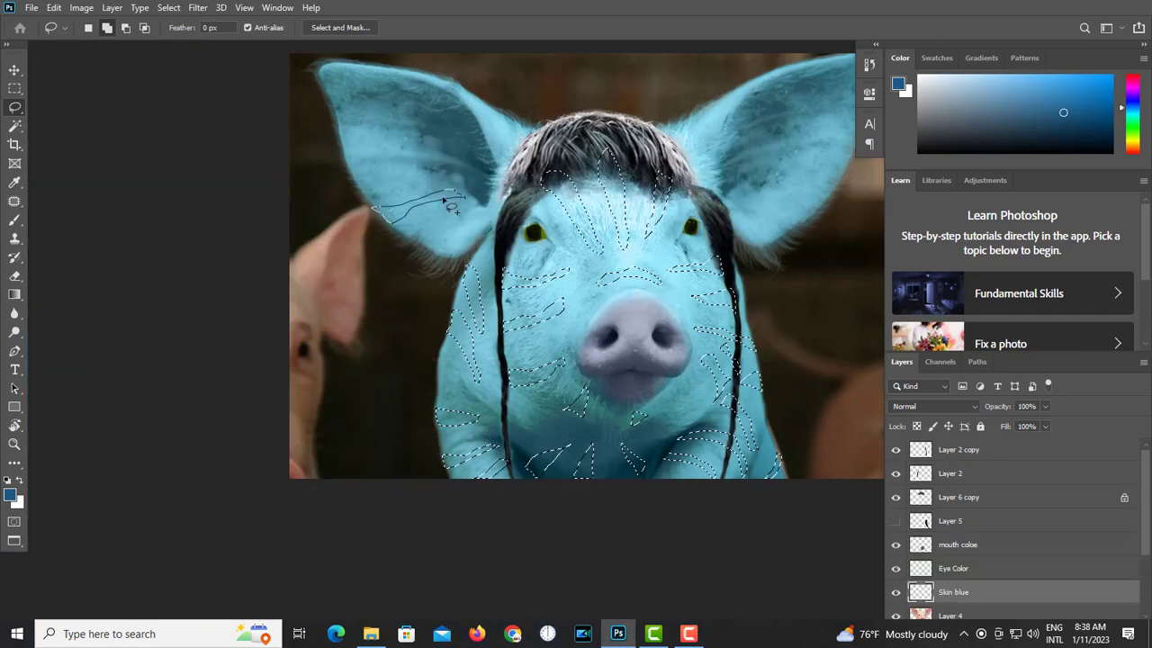
Add stripe shapes inside and along the edges of both ears to the Lasso selection
drag(444, 199, 465, 197)
mouse_move(422, 147)
mouse_down()
mouse_move(342, 112)
mouse_move(395, 119)
mouse_move(422, 144)
mouse_up()
drag(761, 184, 842, 179)
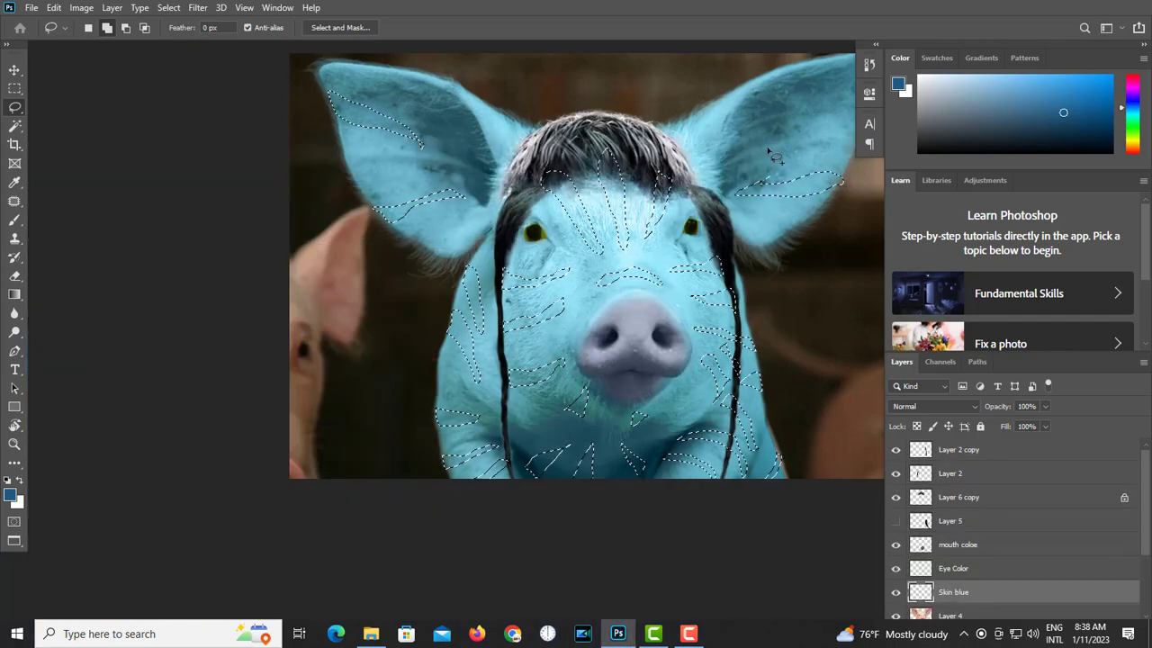
mouse_move(763, 144)
mouse_down()
mouse_move(774, 148)
mouse_move(761, 140)
mouse_up()
mouse_move(691, 158)
mouse_down()
mouse_move(718, 117)
mouse_move(699, 160)
mouse_up()
mouse_move(739, 206)
mouse_down()
mouse_move(772, 243)
mouse_move(738, 209)
mouse_up()
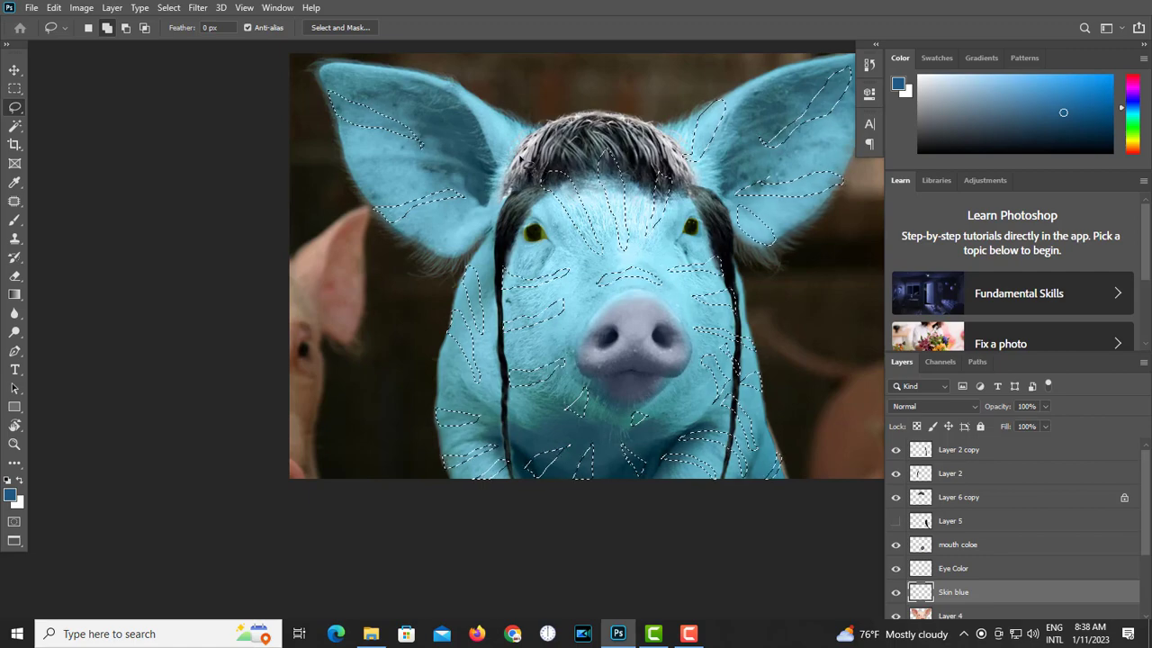
Fill the selected stripes with the dark blue foreground colour, deselect, and set the Skin blue layer to Hard Light
key(alt+BackSpace)
key(ctrl+d)
click(947, 407)
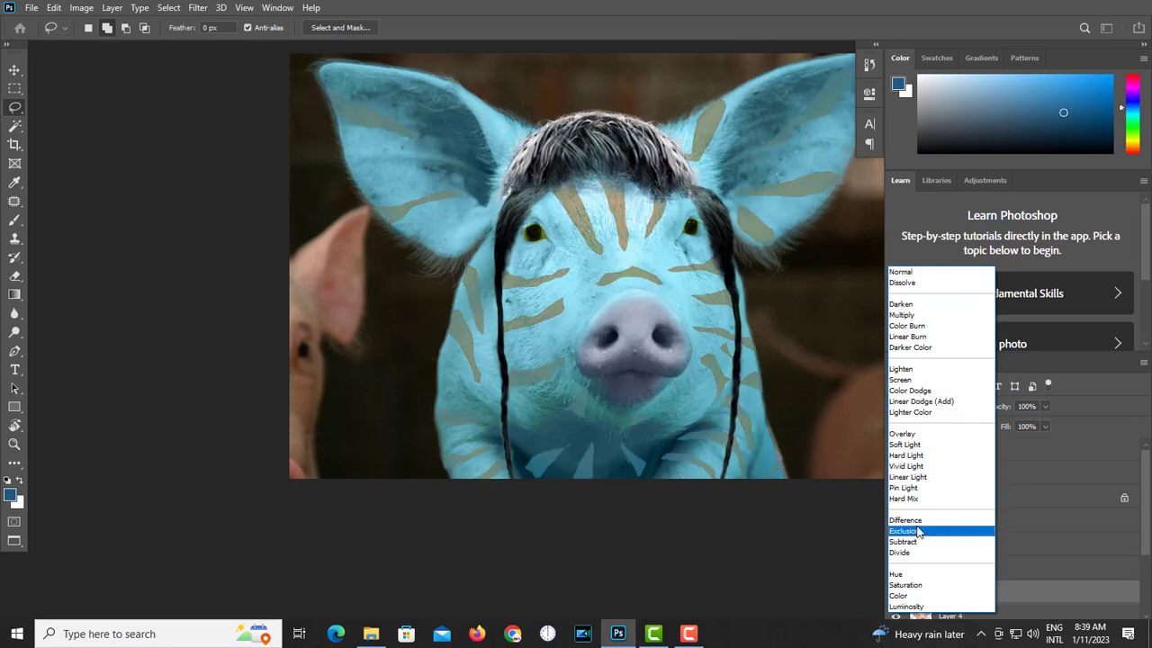
click(918, 456)
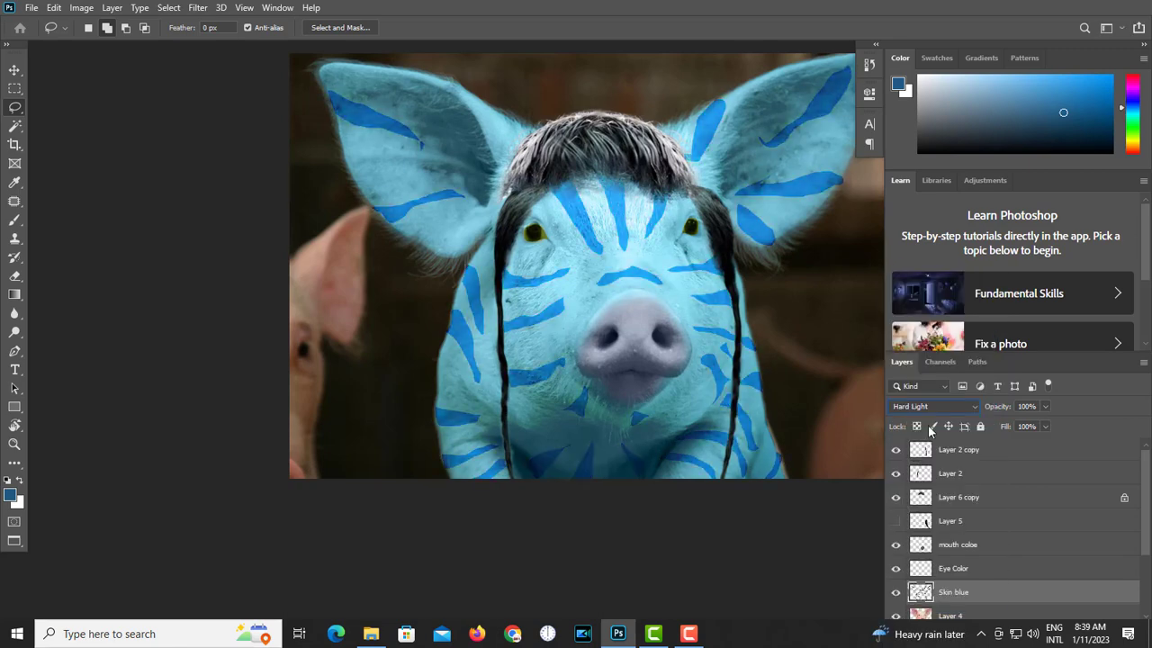
Try softening the stripes on the Skin blue layer with a Gaussian Blur of 9.6 pixels
click(197, 7)
mouse_move(180, 170)
click(423, 236)
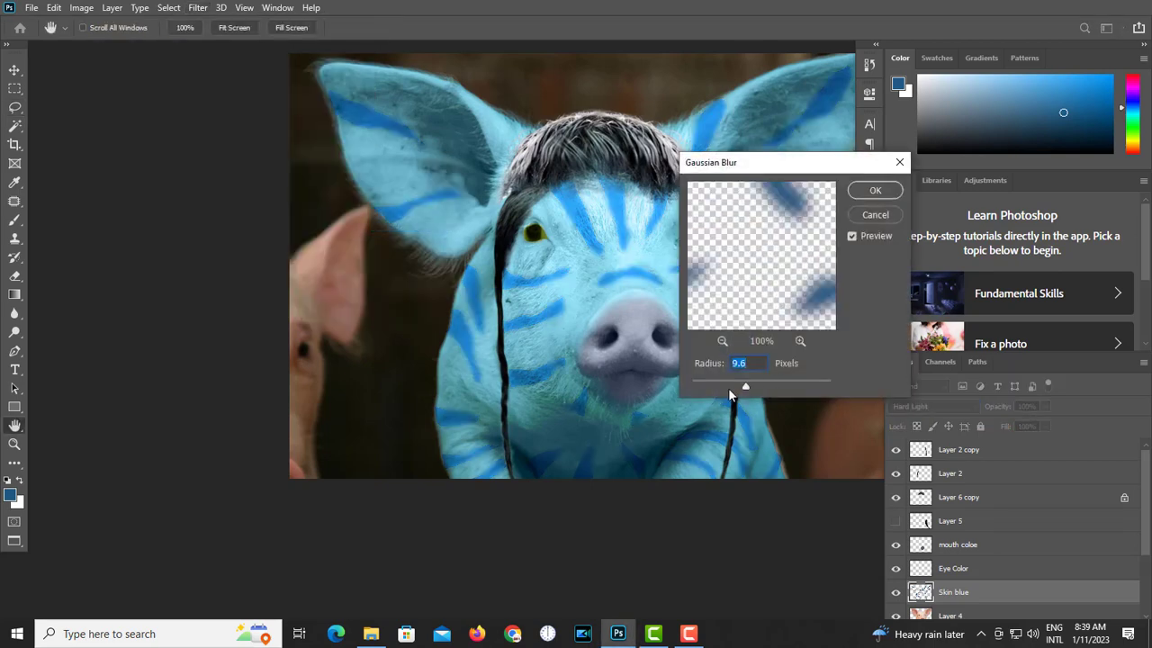
key(Return)
Deepen the stripes with two duplicates of the Skin blue layer, setting the top copy to Multiply at 26% opacity
click(927, 404)
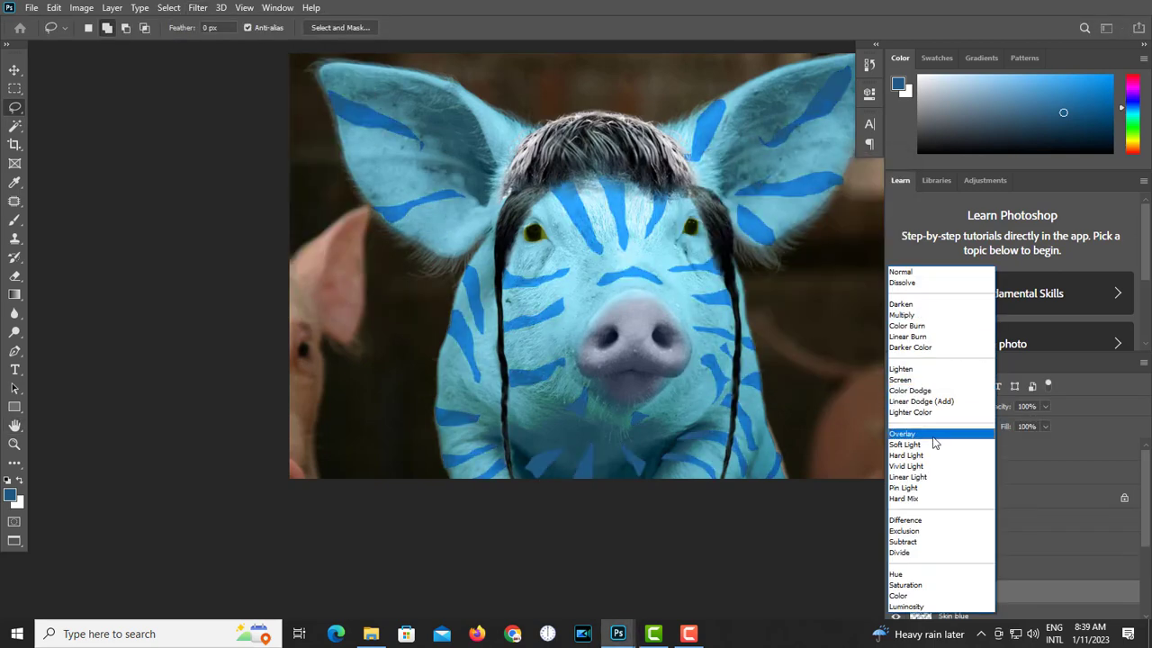
click(933, 438)
click(936, 405)
drag(1043, 407, 997, 427)
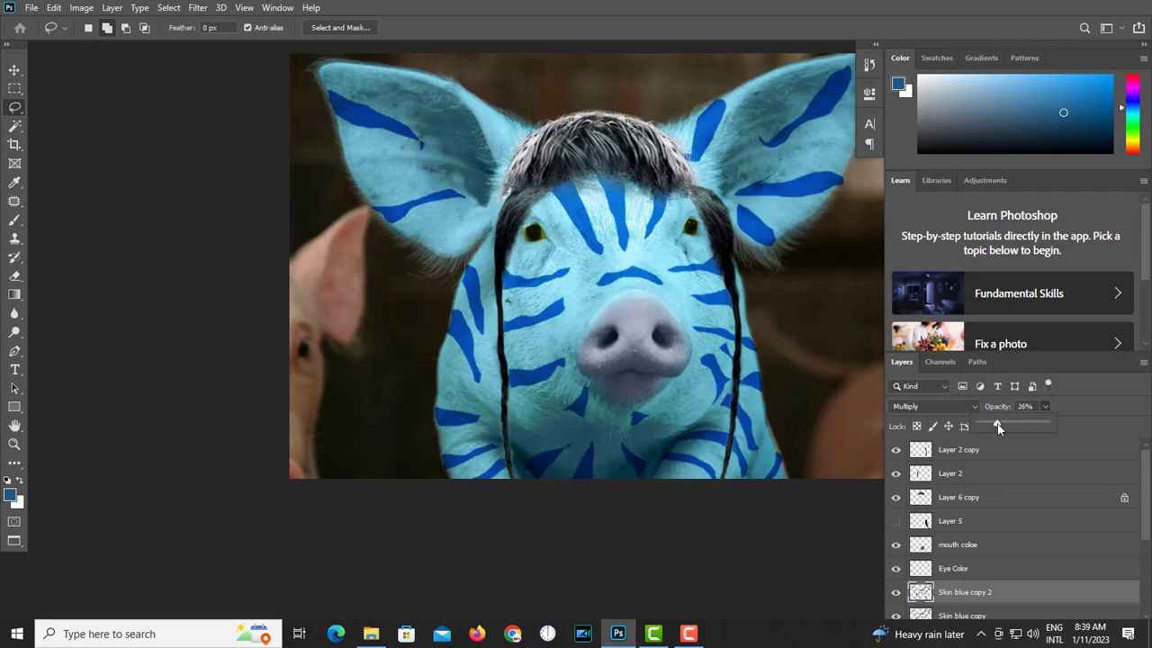
Add a new layer named Shadow directly above Layer 4
scroll(573, 379, down, 3)
scroll(616, 432, up, 3)
scroll(980, 579, down, 3)
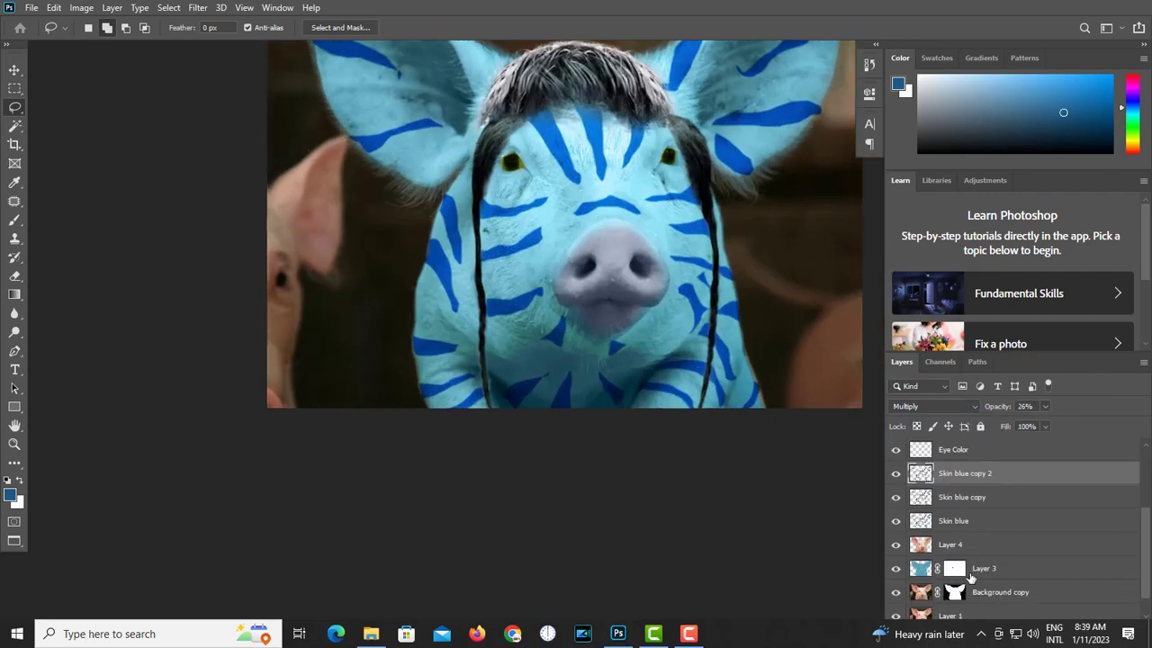
click(997, 550)
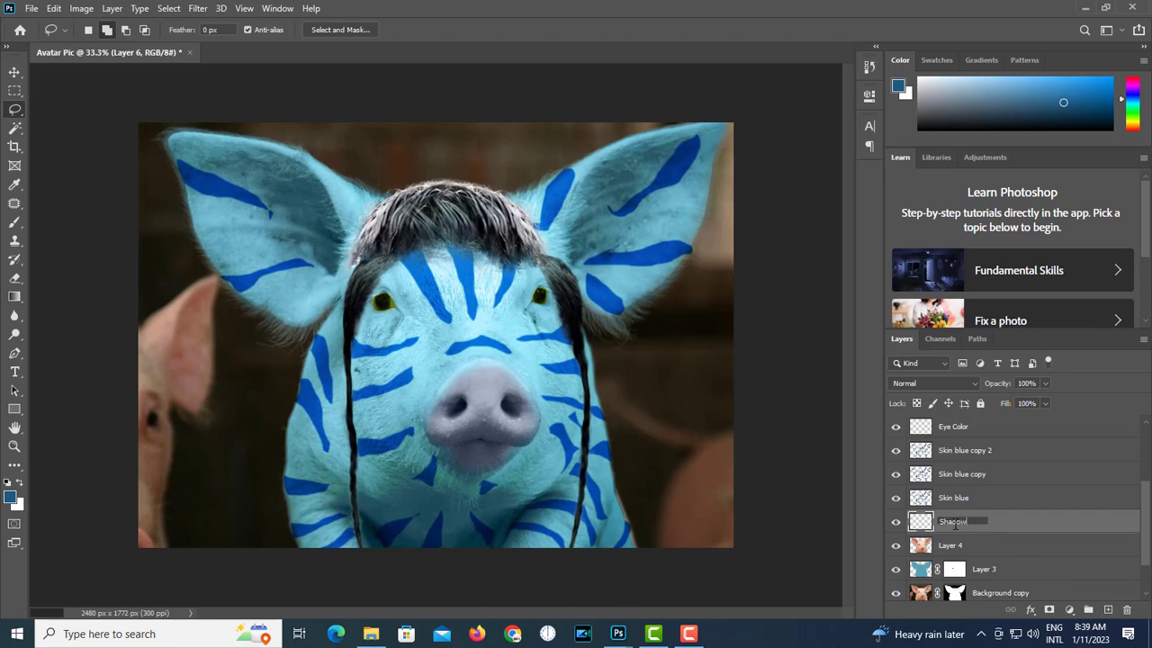
key(Return)
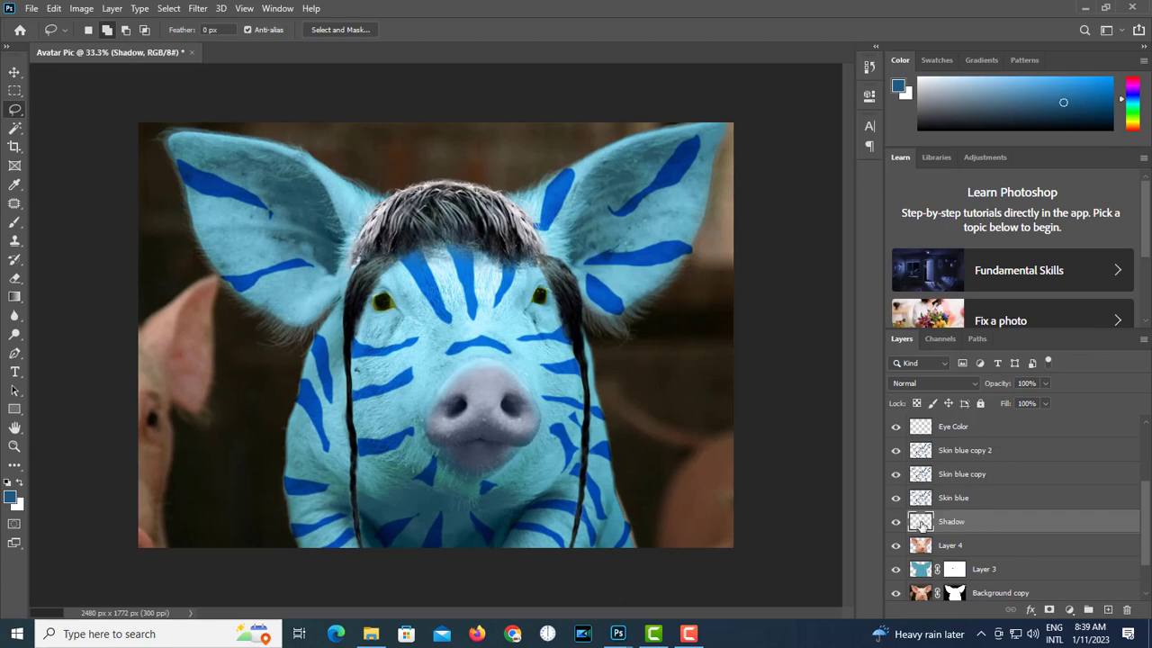
Prepare a black brush at 27% opacity and set the Shadow layer's blend mode to Multiply
click(24, 230)
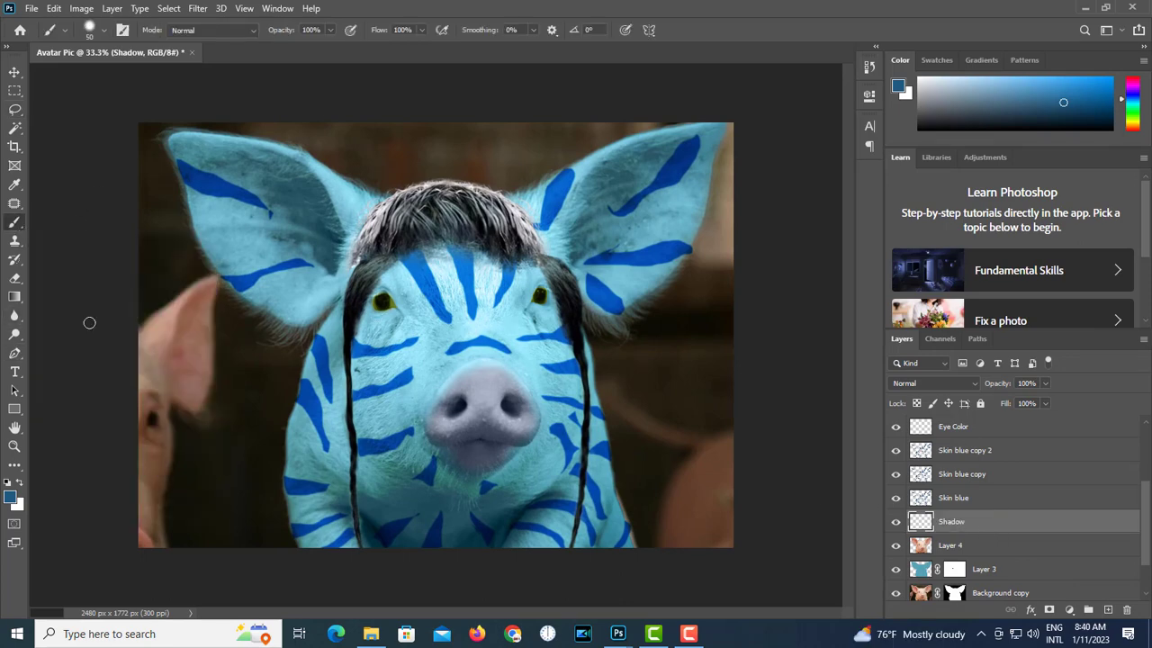
key(d)
click(332, 32)
drag(334, 47, 281, 47)
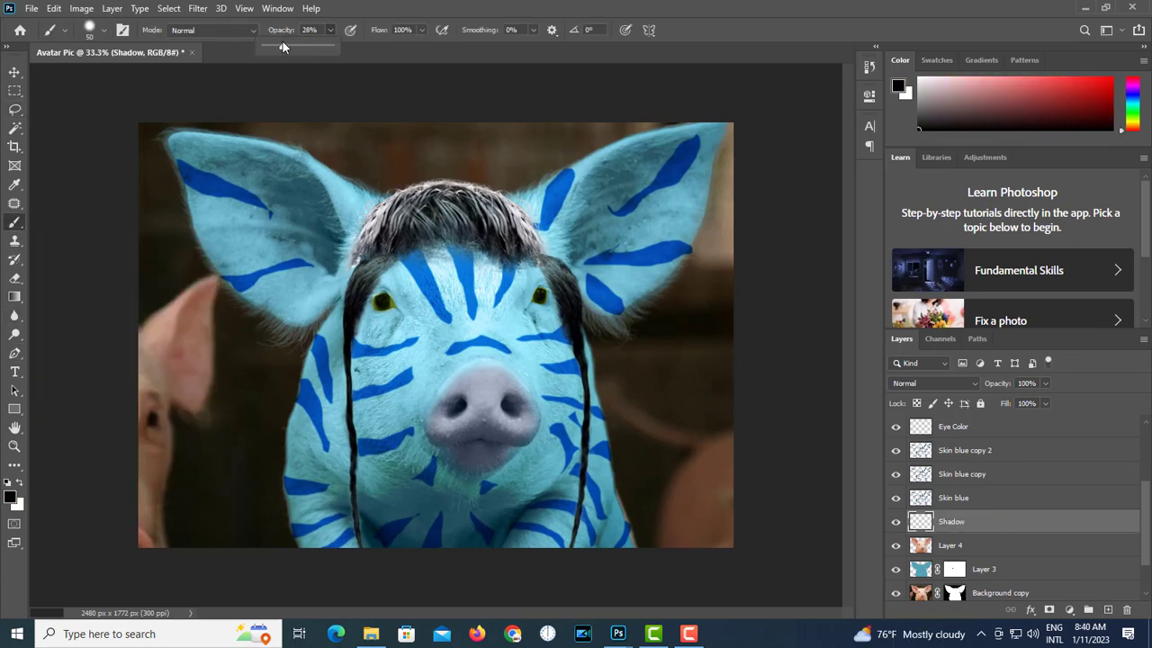
click(928, 385)
click(920, 312)
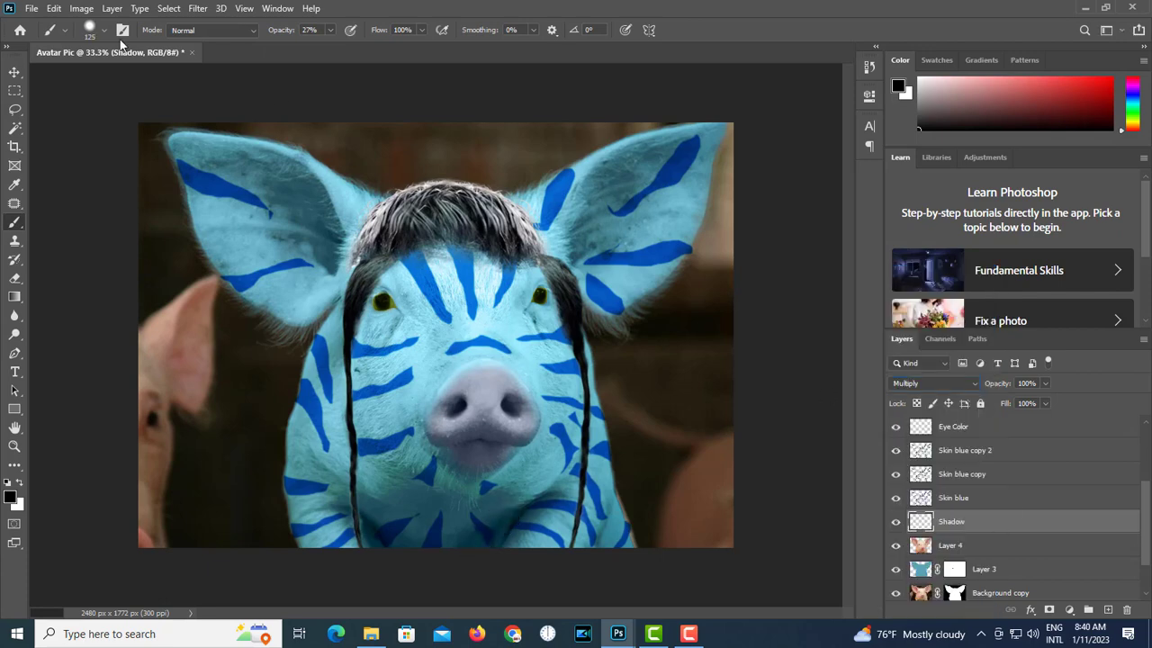
Adjust the brush tip and paint a dark shadow beneath the chin and across the chest with an enlarged brush
click(103, 31)
drag(112, 77, 131, 78)
drag(135, 110, 79, 111)
click(488, 494)
key(bracketright)
key(bracketright)
key(bracketright)
key(bracketright)
key(bracketright)
mouse_move(392, 517)
mouse_down()
mouse_move(448, 548)
mouse_move(577, 467)
mouse_move(629, 561)
mouse_move(329, 455)
mouse_move(329, 408)
mouse_move(372, 477)
mouse_move(527, 494)
mouse_up()
Shade the ear interiors, the body sides and the area along the braids with a size 200 brush
key(bracketleft)
key(bracketleft)
key(bracketleft)
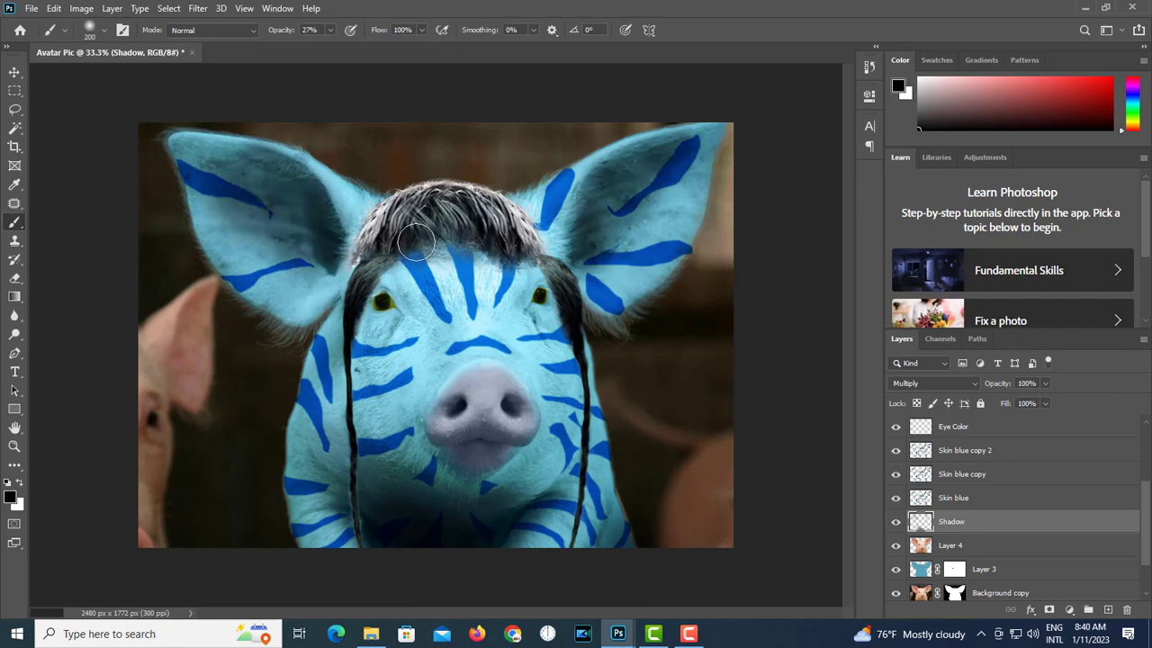
key(bracketright)
mouse_move(328, 414)
mouse_down()
mouse_move(509, 496)
mouse_move(570, 470)
mouse_move(561, 442)
mouse_move(540, 473)
mouse_up()
key(ctrl+minus)
key(ctrl+minus)
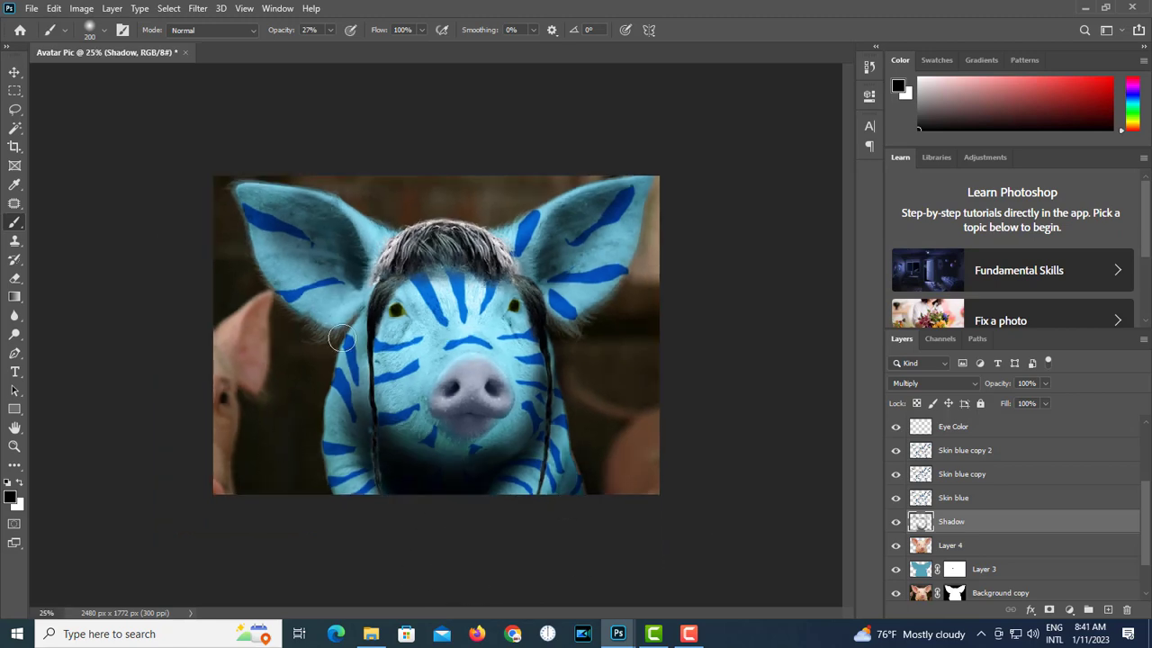
Lower the Shadow layer's opacity to 40% and check the whole picture
click(1045, 385)
drag(1050, 402, 1007, 401)
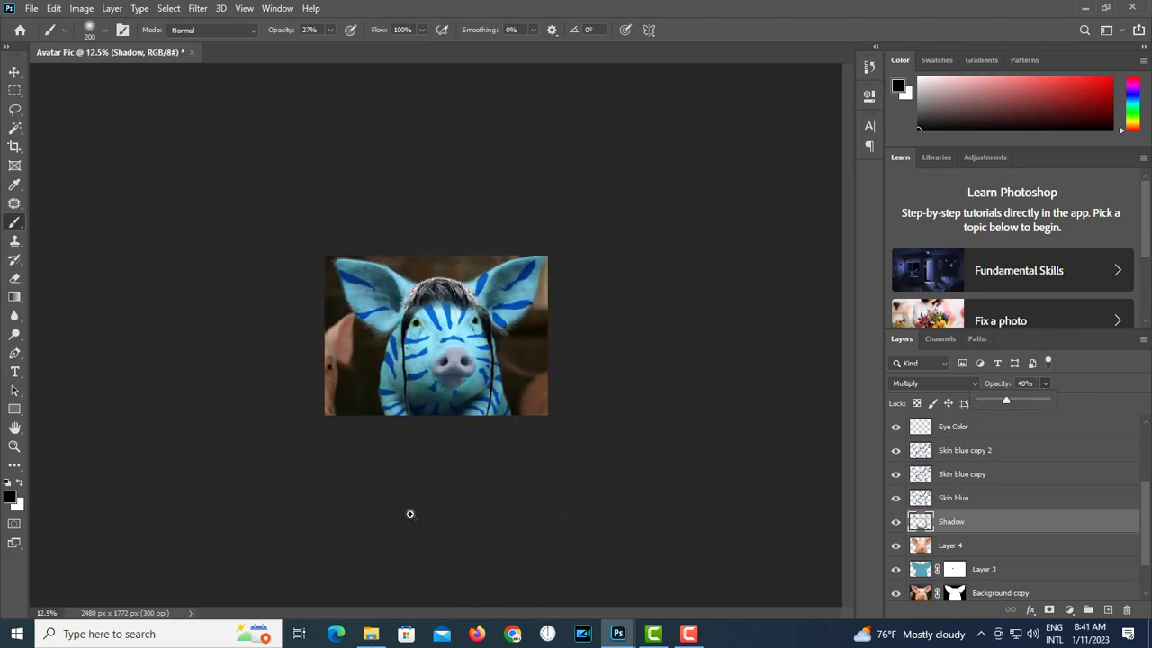
key(ctrl+plus)
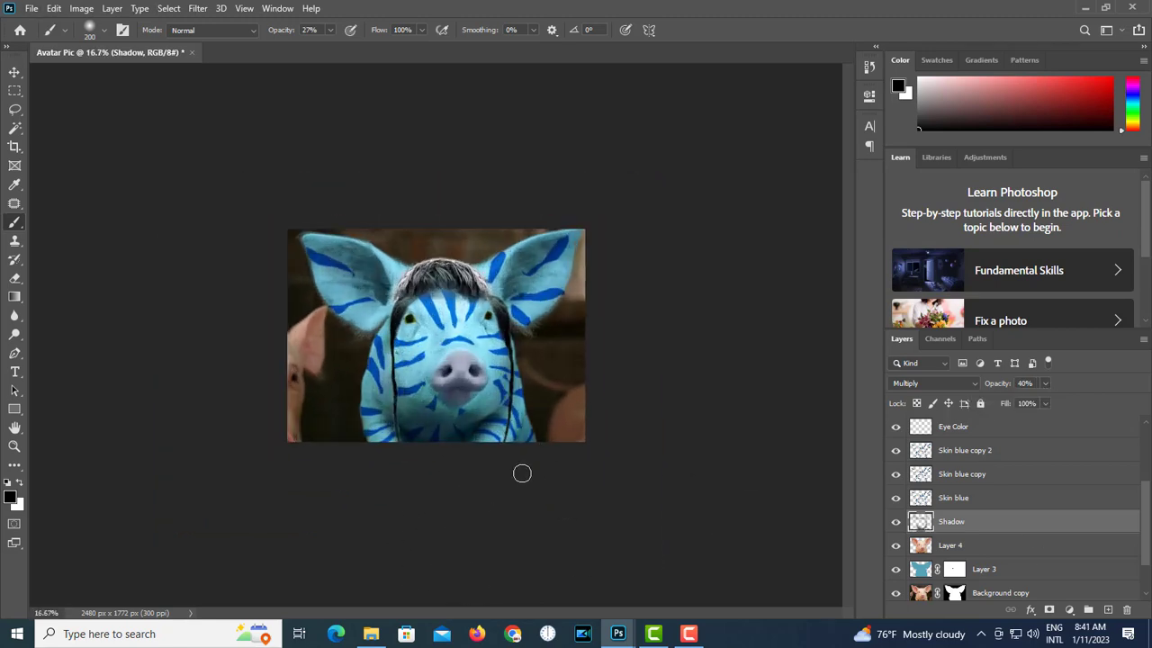
key(ctrl+minus)
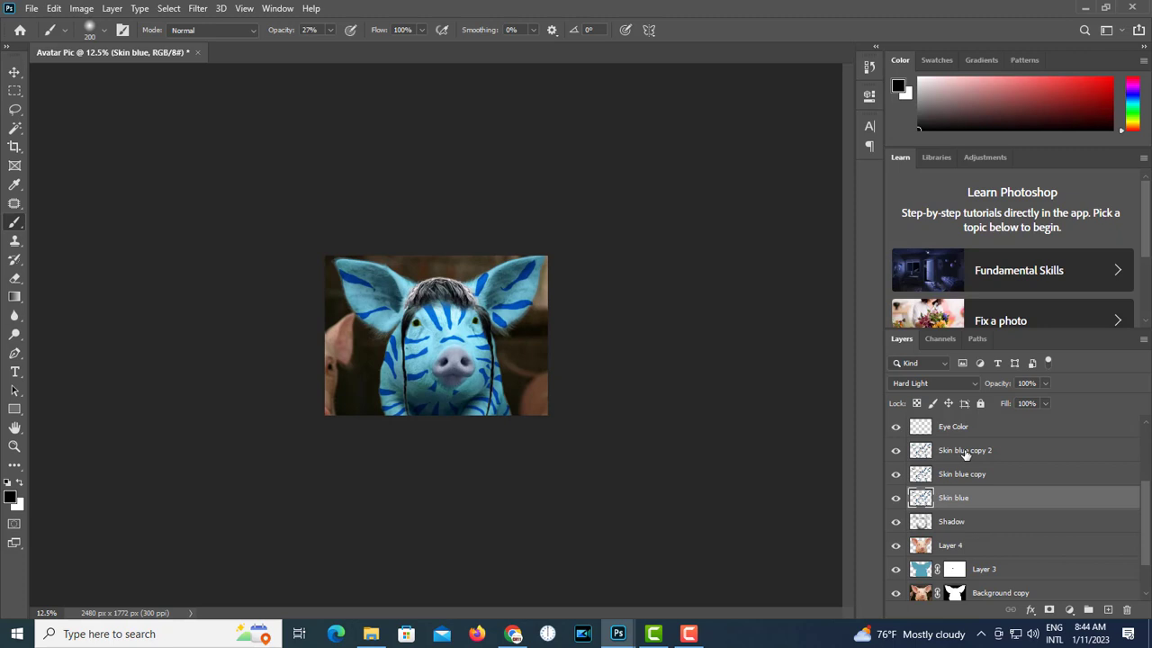
Group the three Skin blue stripe layers and lower the group's opacity to 50%
shift+click(964, 450)
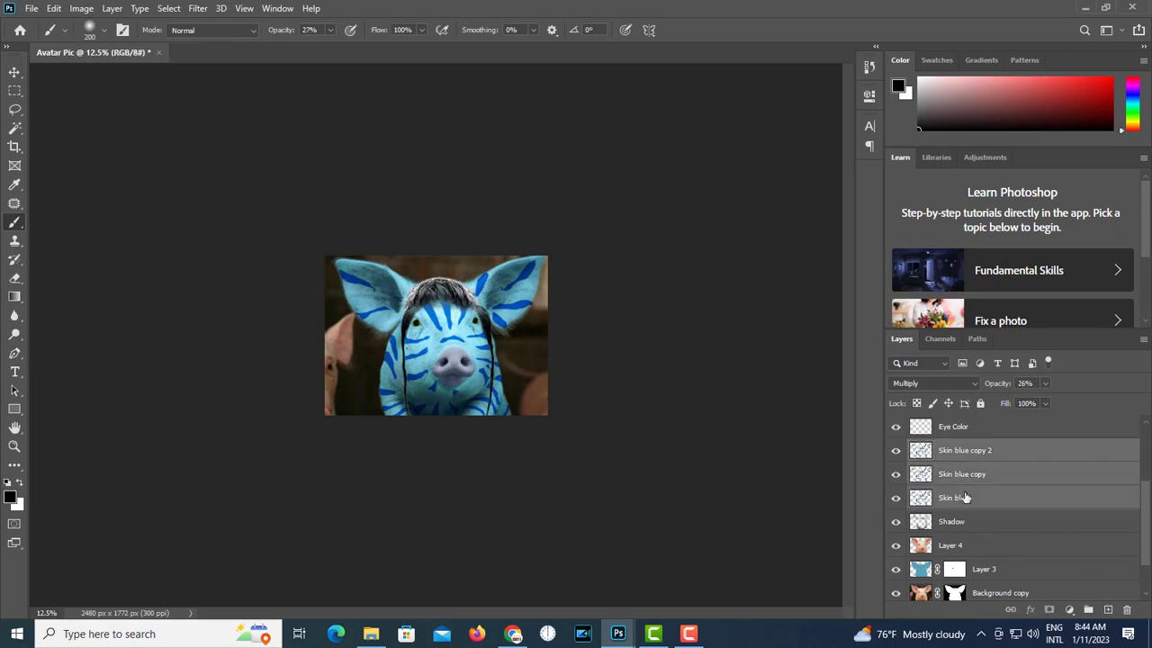
drag(965, 497, 1088, 610)
click(1045, 383)
drag(1049, 402, 1015, 403)
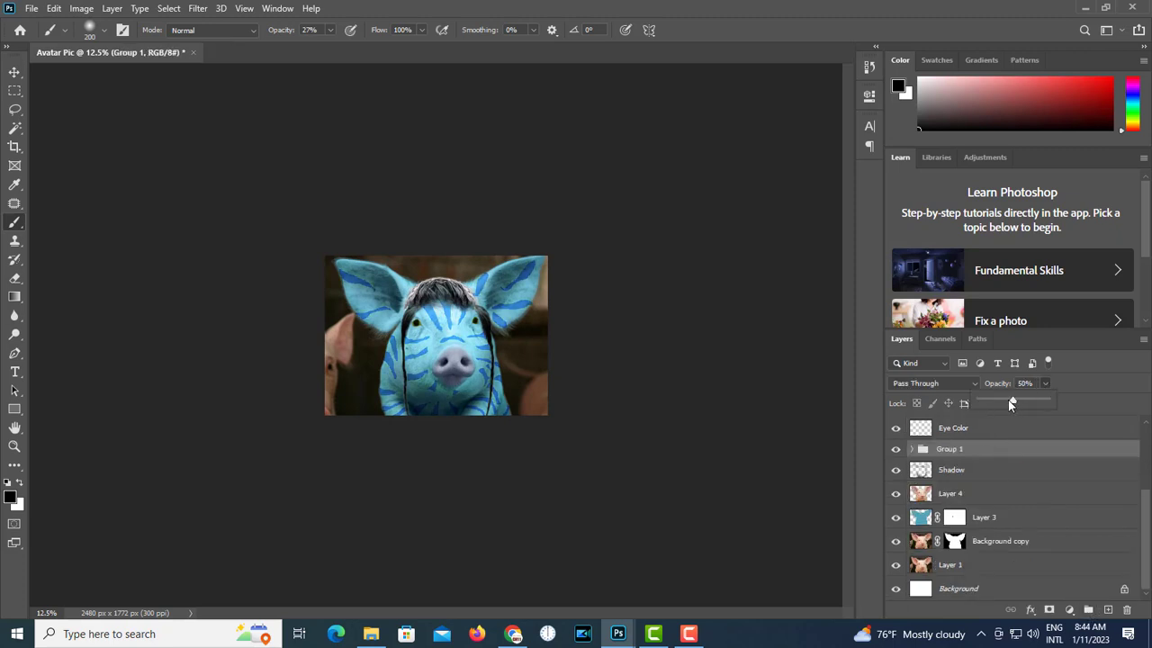
Open the floating-rocks landscape thumb-1920-1065042.jpg and copy it into the pig document as a new layer
click(371, 633)
drag(498, 144, 630, 456)
key(v)
drag(725, 558, 688, 540)
click(714, 275)
drag(828, 576, 448, 358)
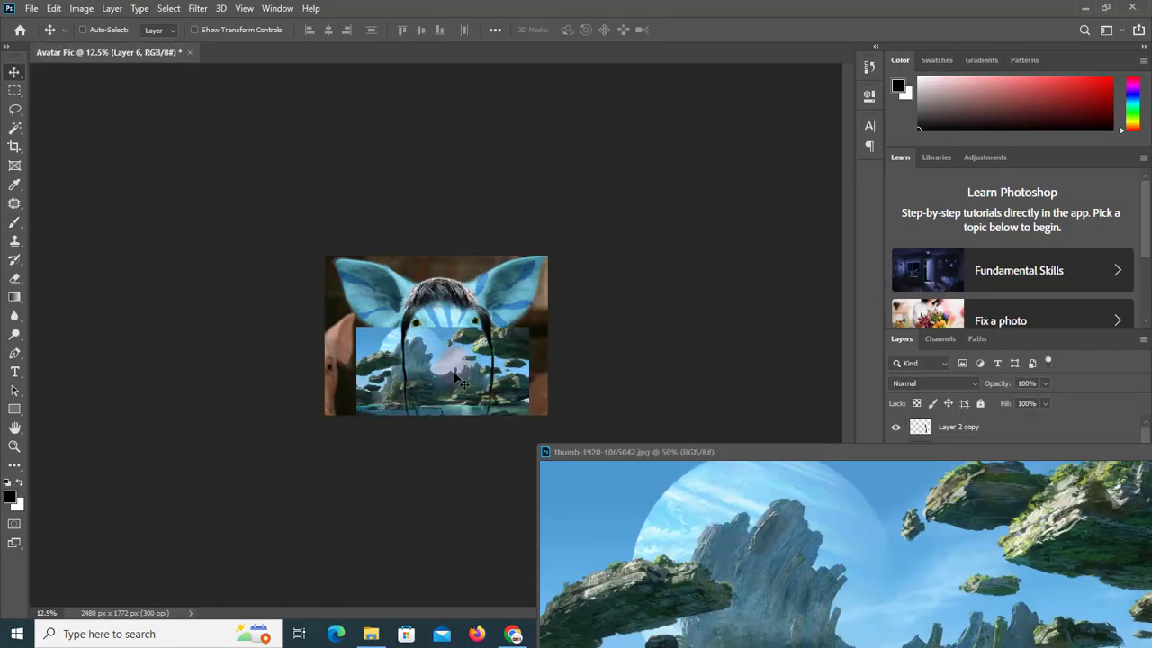
Move the landscape layer down the stack to directly above Layer 1, behind the pig cutout
key(f)
key(ctrl+bracketleft)
key(ctrl+bracketleft)
key(ctrl+bracketleft)
key(ctrl+bracketleft)
key(ctrl+bracketleft)
key(ctrl+bracketleft)
key(ctrl+bracketright)
Scale the landscape to 171.53% and position it to cover the whole canvas behind the pig
key(ctrl+t)
drag(461, 311, 387, 247)
drag(573, 322, 607, 298)
drag(668, 387, 701, 426)
key(ctrl+plus)
drag(633, 354, 425, 343)
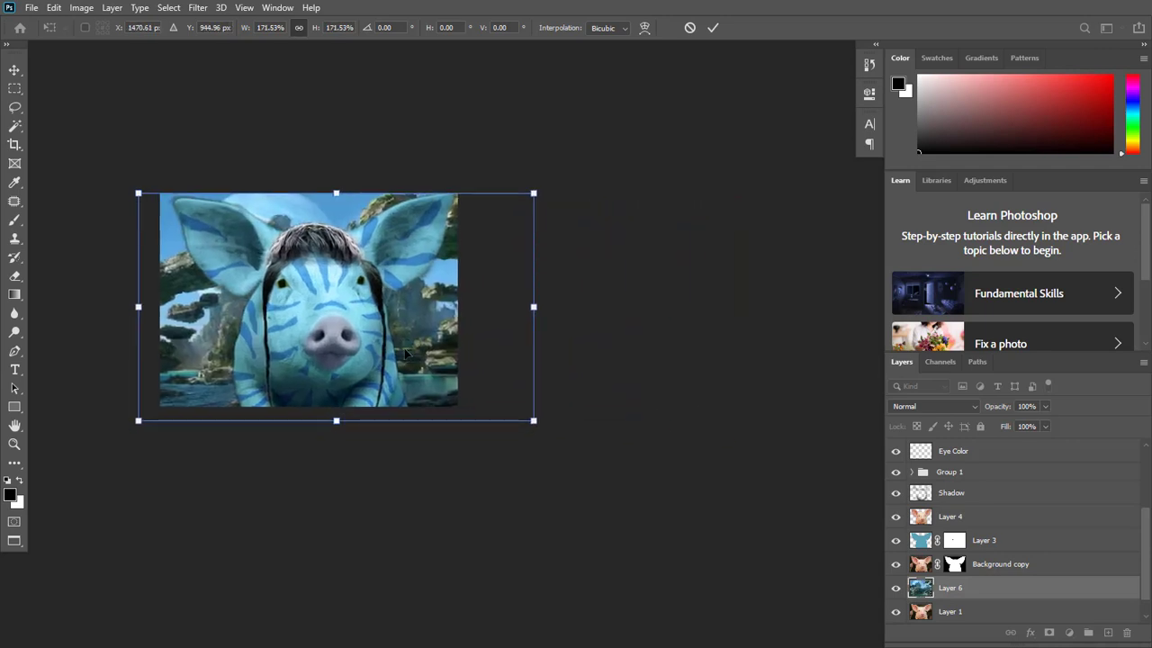
key(Return)
Merge Layer 4, Layer 3 and Background copy into a single pig layer
key(ctrl+plus)
drag(306, 342, 385, 369)
click(959, 524)
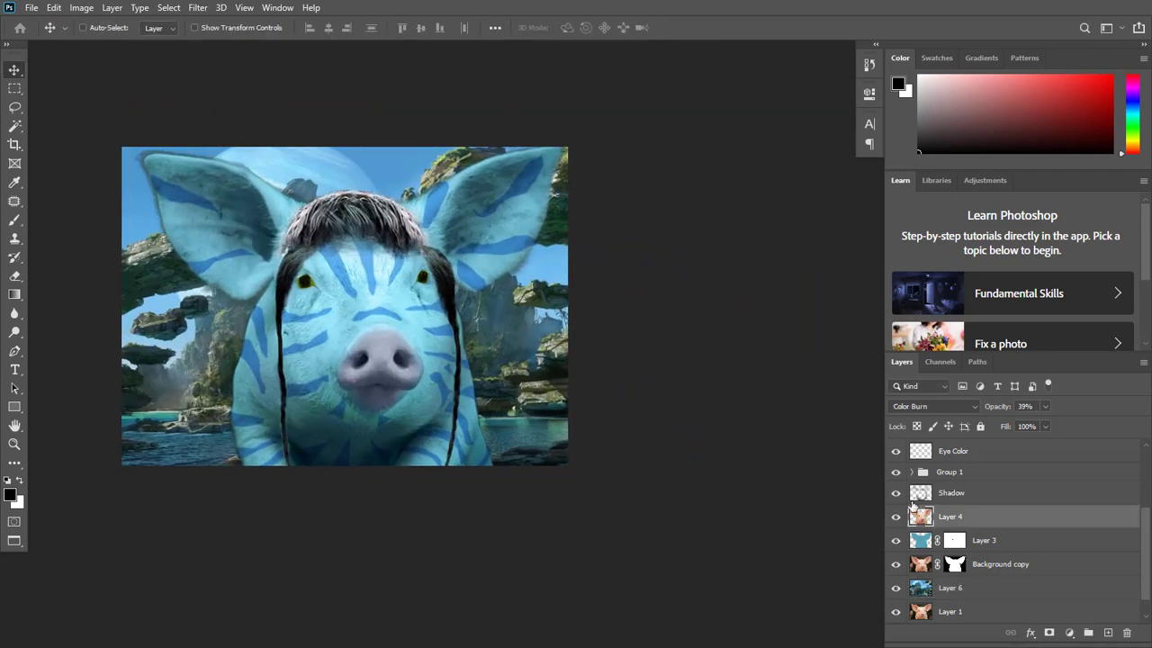
right_click(1016, 569)
click(918, 446)
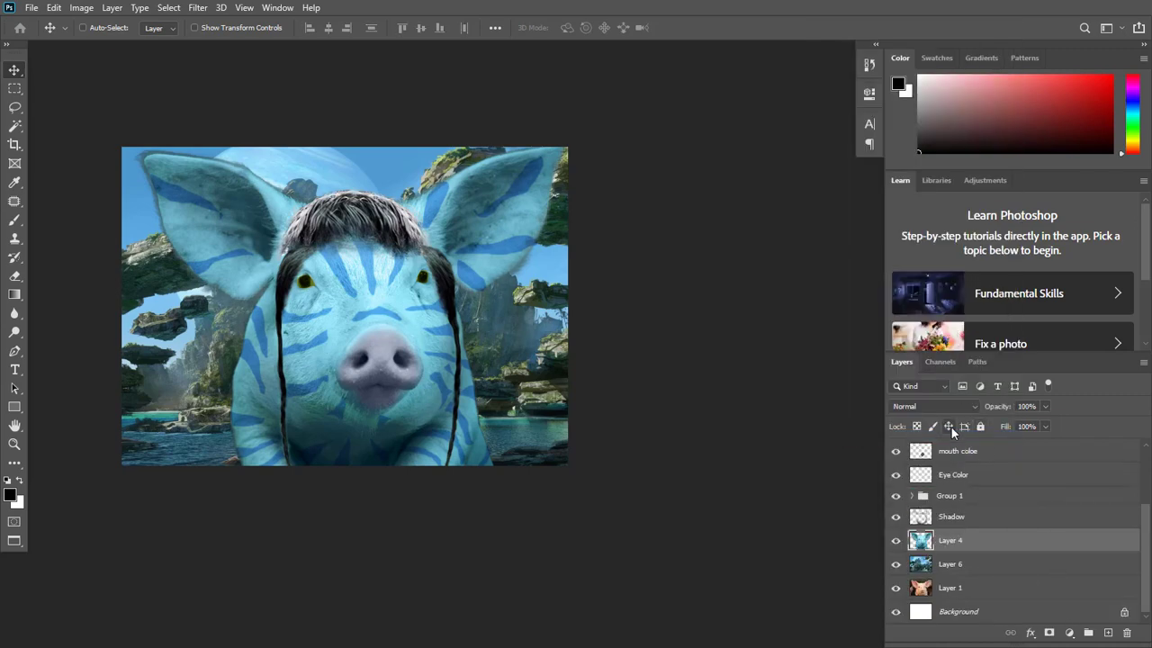
Lock the transparent pixels of the merged Layer 4 and sample the light blue skin near the left-hand ear's edge
ctrl+click(281, 258)
drag(281, 257, 457, 327)
ctrl+click(298, 281)
ctrl+click(298, 281)
click(14, 128)
click(14, 182)
click(313, 270)
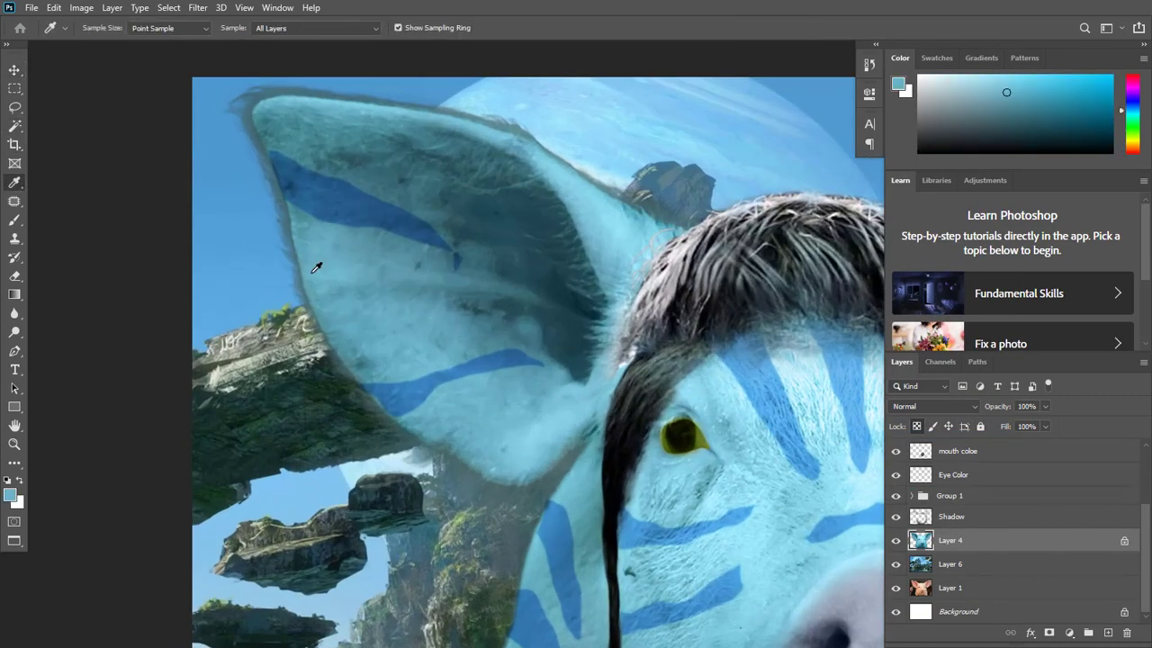
Brush the sampled blue over the dark fringe around the left-hand ear on Layer 4
click(15, 219)
key(bracketleft)
key(bracketleft)
key(bracketleft)
key(bracketleft)
key(bracketleft)
mouse_move(295, 294)
mouse_down()
mouse_move(271, 206)
mouse_move(369, 421)
mouse_up()
drag(269, 192, 290, 308)
mouse_move(342, 212)
mouse_down()
mouse_move(294, 195)
mouse_move(268, 209)
mouse_up()
mouse_move(333, 198)
mouse_down()
mouse_move(301, 216)
mouse_move(411, 239)
mouse_move(327, 239)
mouse_move(401, 255)
mouse_move(514, 329)
mouse_up()
key(bracketleft)
key(bracketleft)
drag(490, 285, 396, 264)
drag(432, 310, 509, 336)
Brush the same blue over the dark fringe along the right-hand ear's outer and lower edges
mouse_move(782, 349)
mouse_down()
mouse_move(389, 350)
mouse_move(308, 433)
mouse_up()
drag(283, 423, 463, 329)
mouse_move(616, 268)
mouse_down()
mouse_move(581, 288)
mouse_move(640, 314)
mouse_move(666, 361)
mouse_up()
mouse_move(653, 487)
mouse_down()
mouse_move(683, 331)
mouse_move(676, 286)
mouse_up()
drag(633, 424, 653, 344)
drag(601, 401, 648, 332)
drag(477, 488, 474, 405)
drag(452, 362, 496, 385)
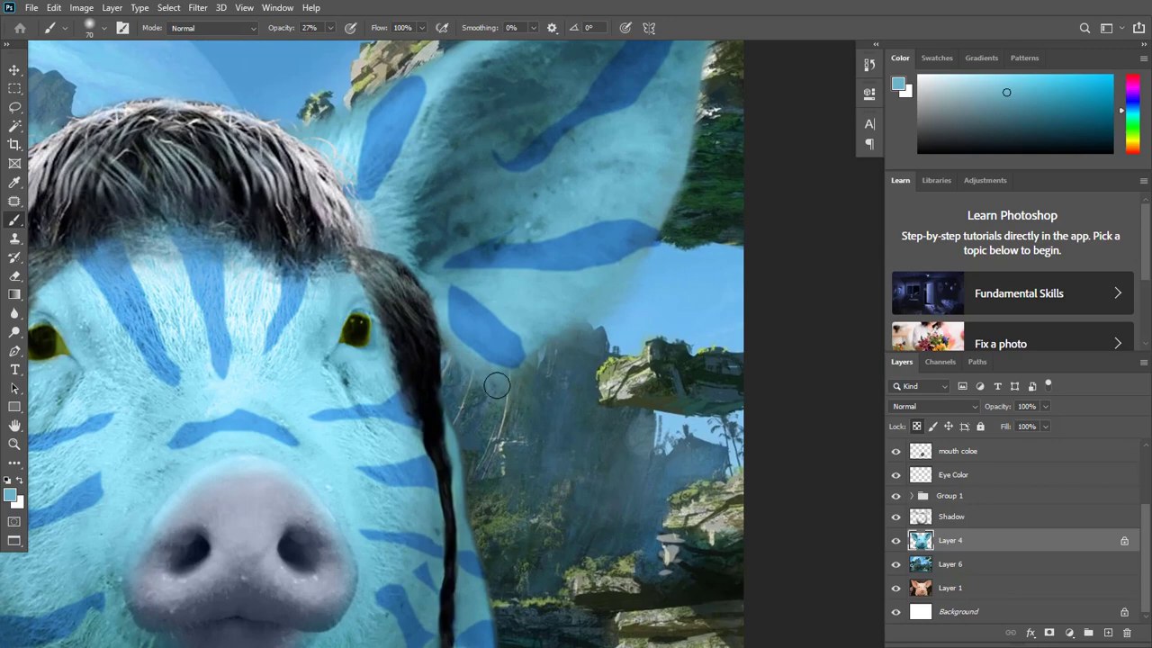
Brush the sampled light blue over the dark fringe along the pig's right-hand body edge on Layer 4
drag(465, 436, 496, 602)
mouse_move(491, 513)
mouse_down()
mouse_move(485, 410)
mouse_move(493, 558)
mouse_up()
drag(499, 536, 492, 400)
drag(493, 440, 538, 573)
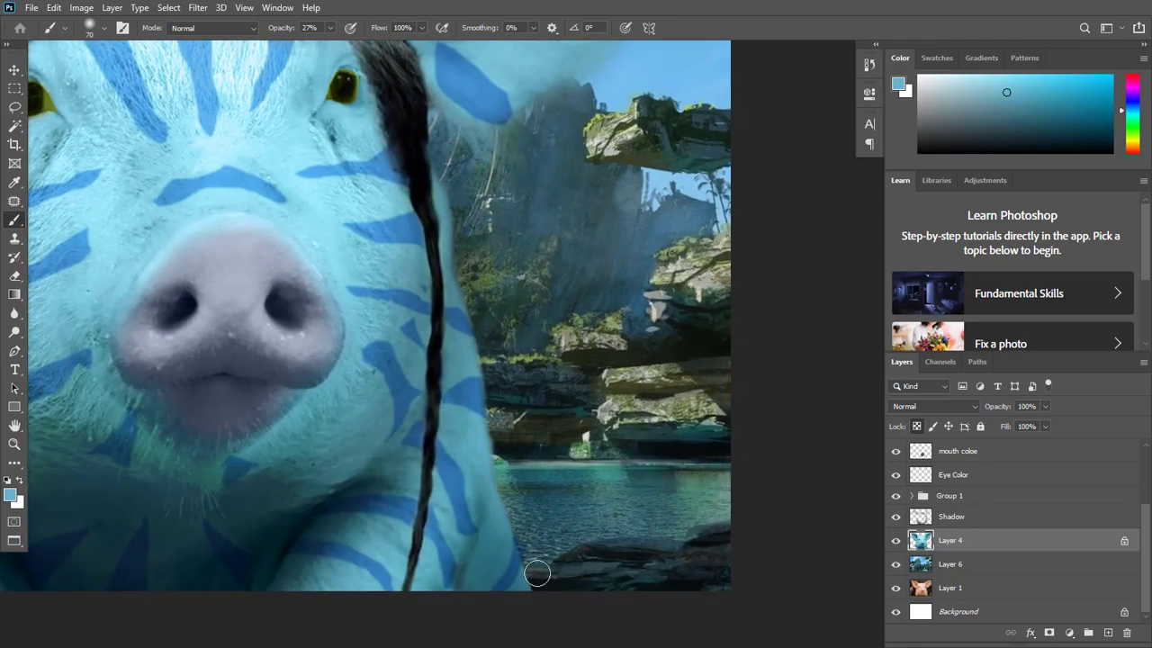
Brush the same blue over the dark fringe along the left-hand body edge and up toward the ear
drag(315, 549, 664, 495)
drag(206, 483, 198, 543)
mouse_move(172, 441)
mouse_down()
mouse_move(163, 378)
mouse_move(214, 180)
mouse_up()
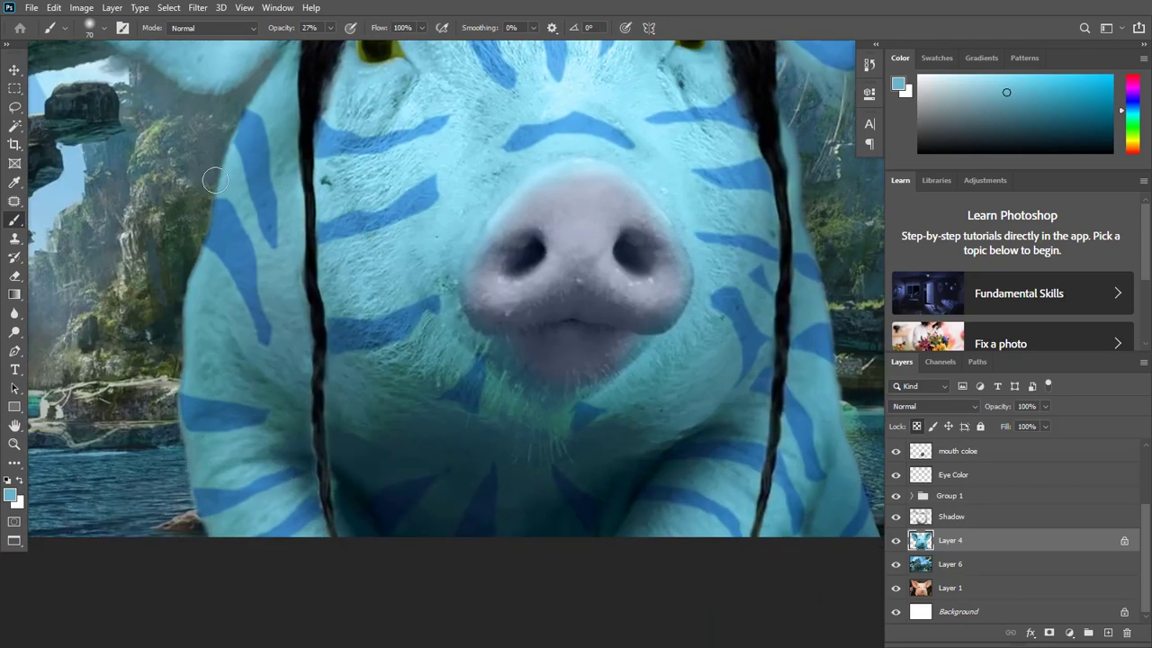
drag(232, 94, 230, 186)
mouse_move(231, 187)
mouse_down()
mouse_move(271, 147)
mouse_move(176, 241)
mouse_up()
drag(119, 154, 234, 225)
mouse_move(184, 176)
mouse_down()
mouse_move(280, 257)
mouse_move(332, 267)
mouse_up()
scroll(468, 385, down, 2)
Unlock Layer 4's transparent pixels and soften the pig's outer edge with the Blur tool at 50% strength
drag(646, 513, 583, 492)
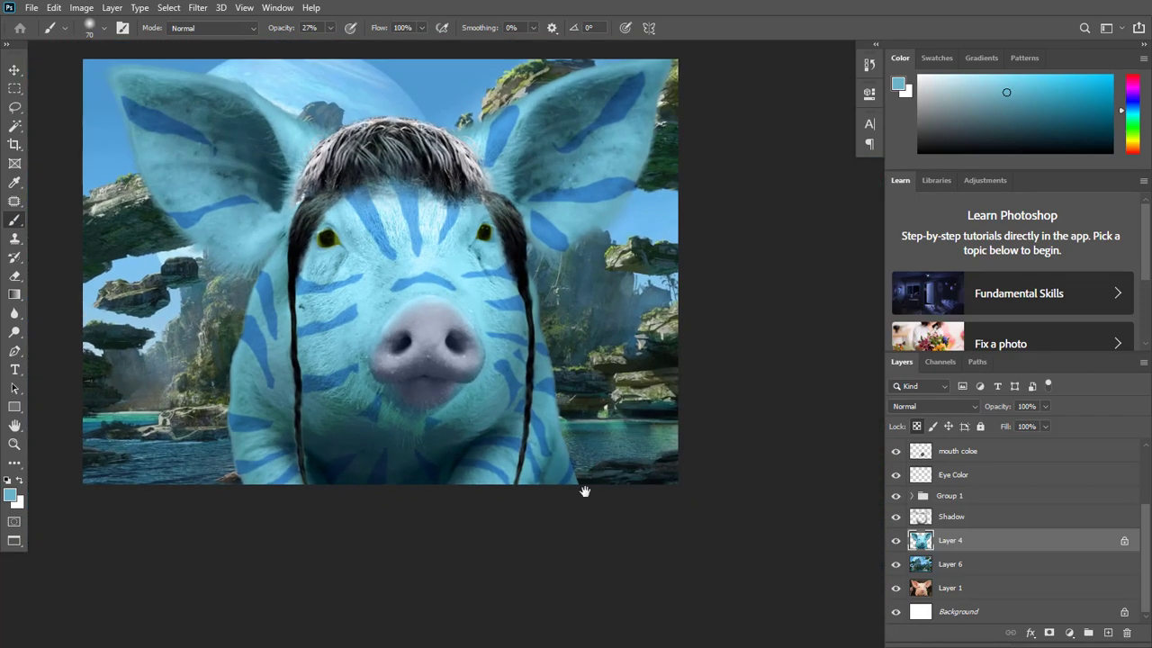
scroll(585, 488, up, 2)
click(18, 318)
scroll(572, 478, up, 1)
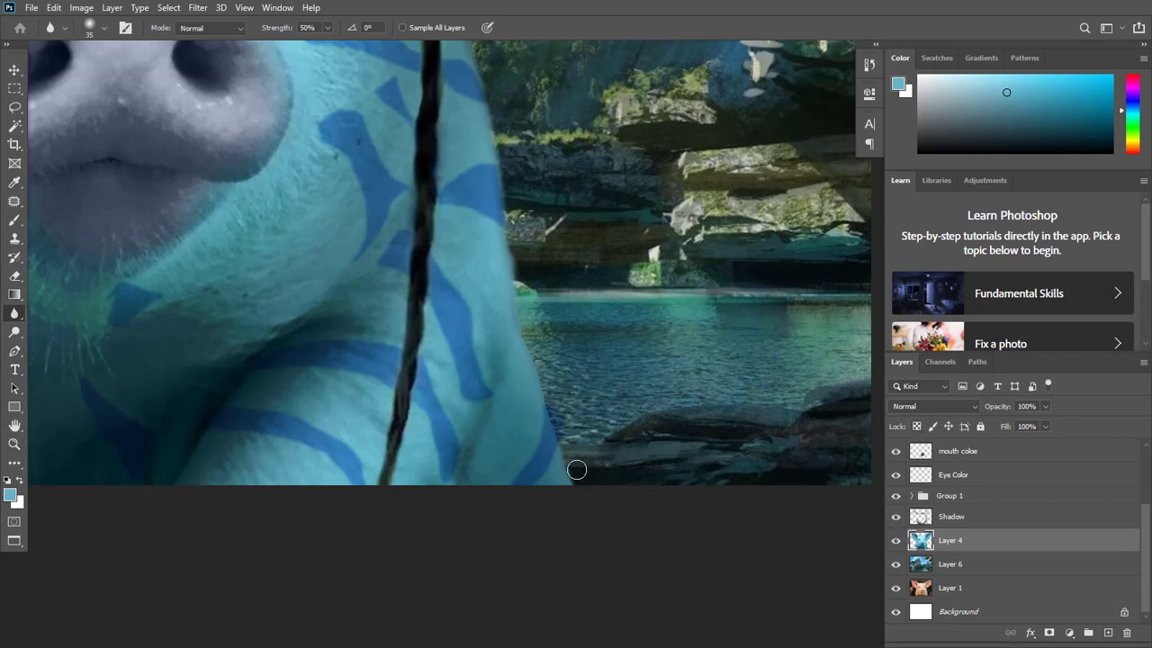
key(ctrl+0)
Apply a Gaussian Blur to the landscape background on Layer 6
click(950, 563)
click(198, 7)
mouse_move(297, 170)
click(405, 225)
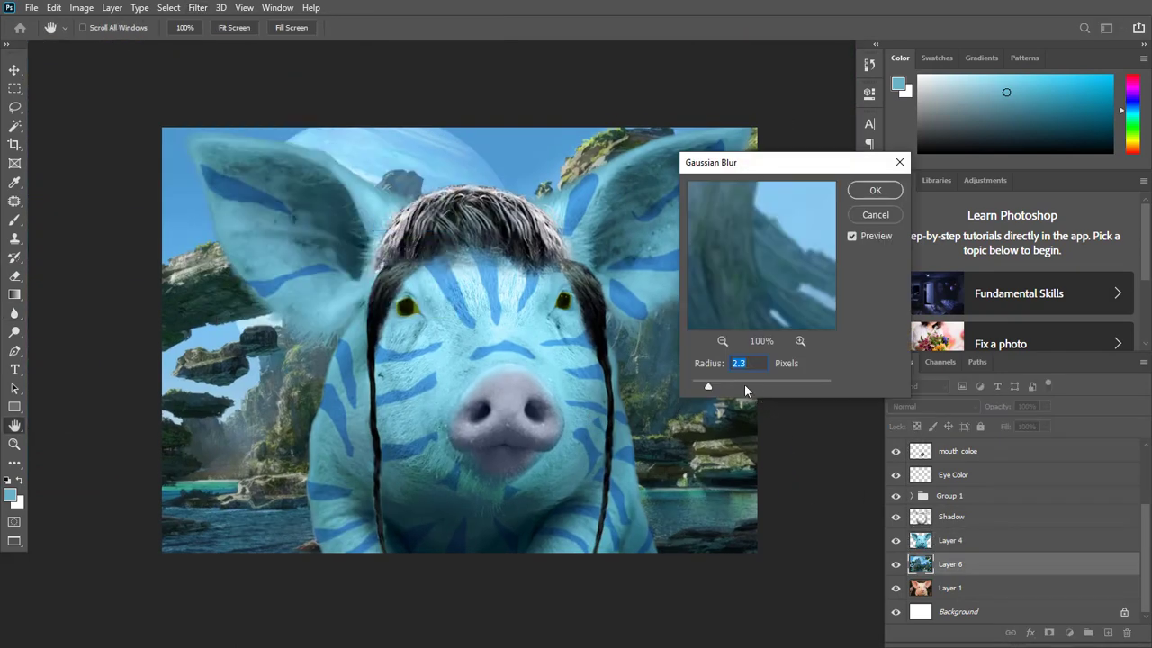
key(Return)
Brighten Layer 6 with a Curves adjustment, raising the midtone point to input 111 and output 150
key(ctrl+m)
drag(810, 413, 808, 383)
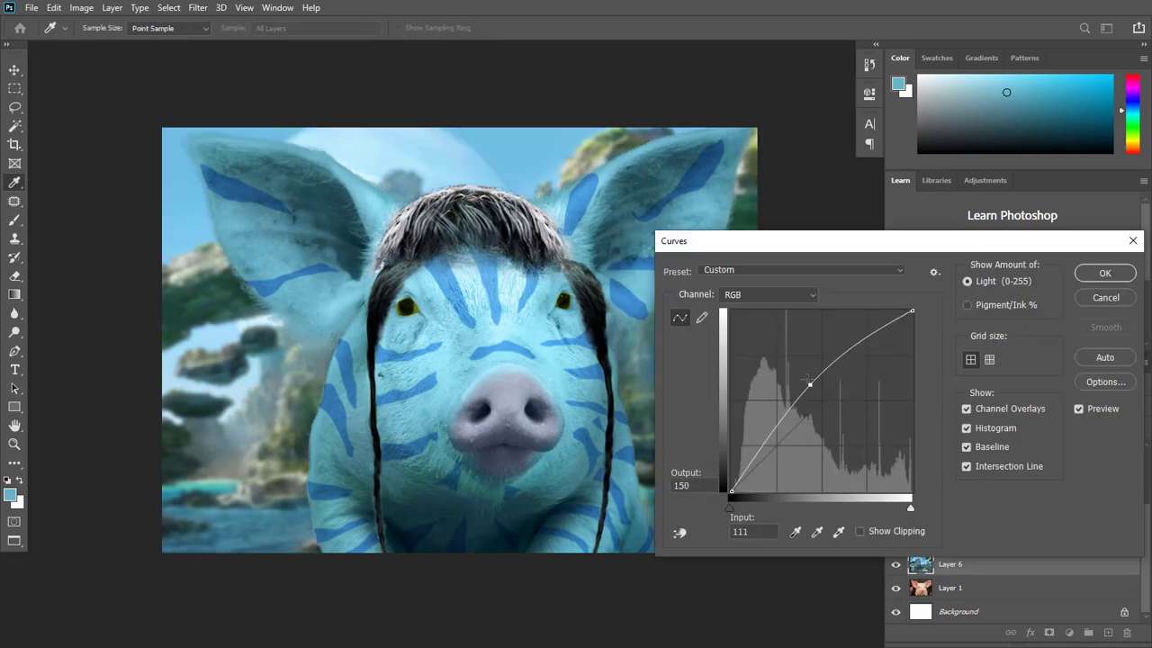
key(Return)
Set the contrast of the pig on Layer 4 to 40 with Brightness/Contrast
click(980, 543)
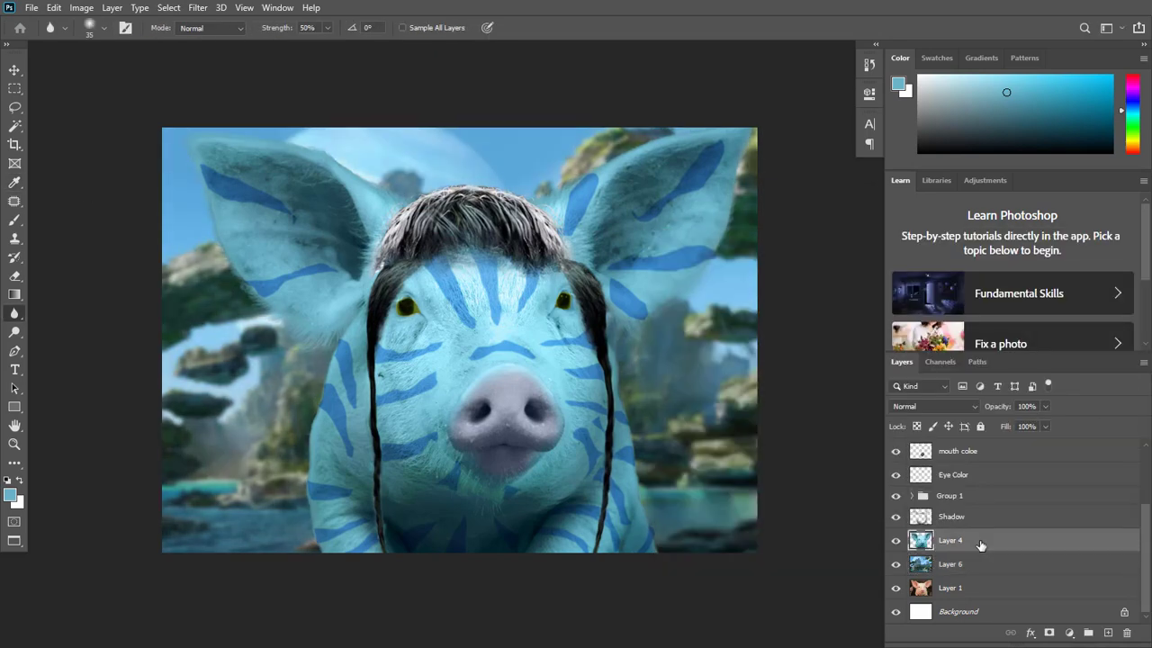
click(81, 7)
mouse_move(105, 44)
click(271, 43)
drag(673, 262, 702, 270)
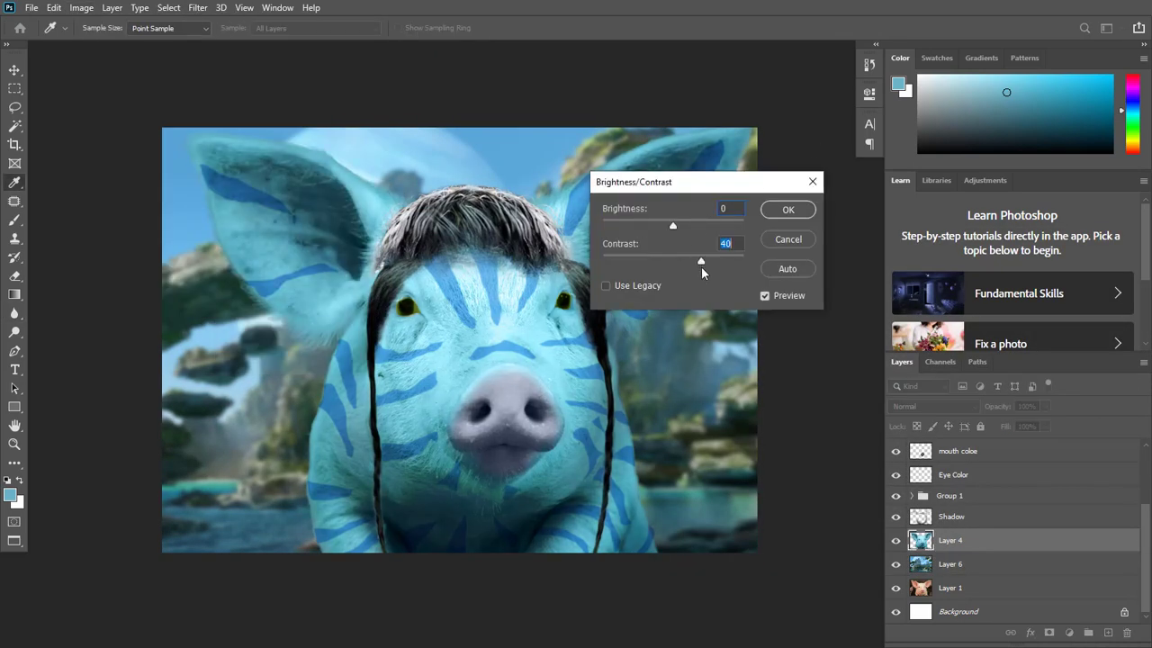
click(787, 209)
Duplicate Layer 4 and set the copy's blend mode to Hard Light
click(952, 407)
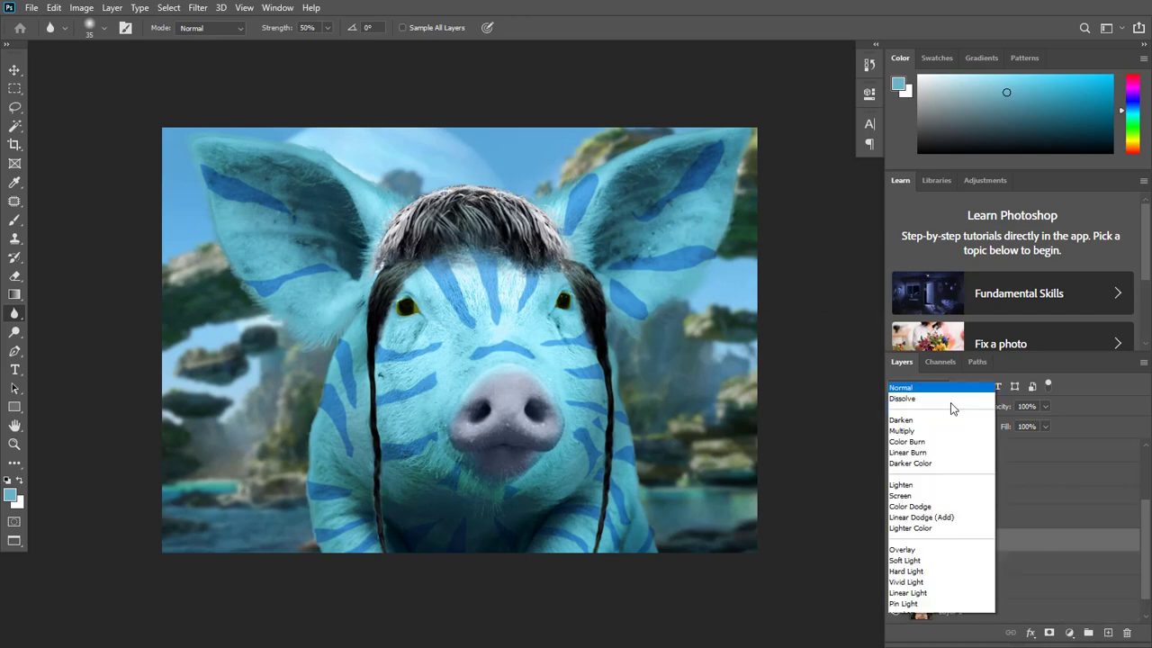
click(918, 571)
click(197, 9)
mouse_move(261, 293)
click(396, 321)
click(658, 236)
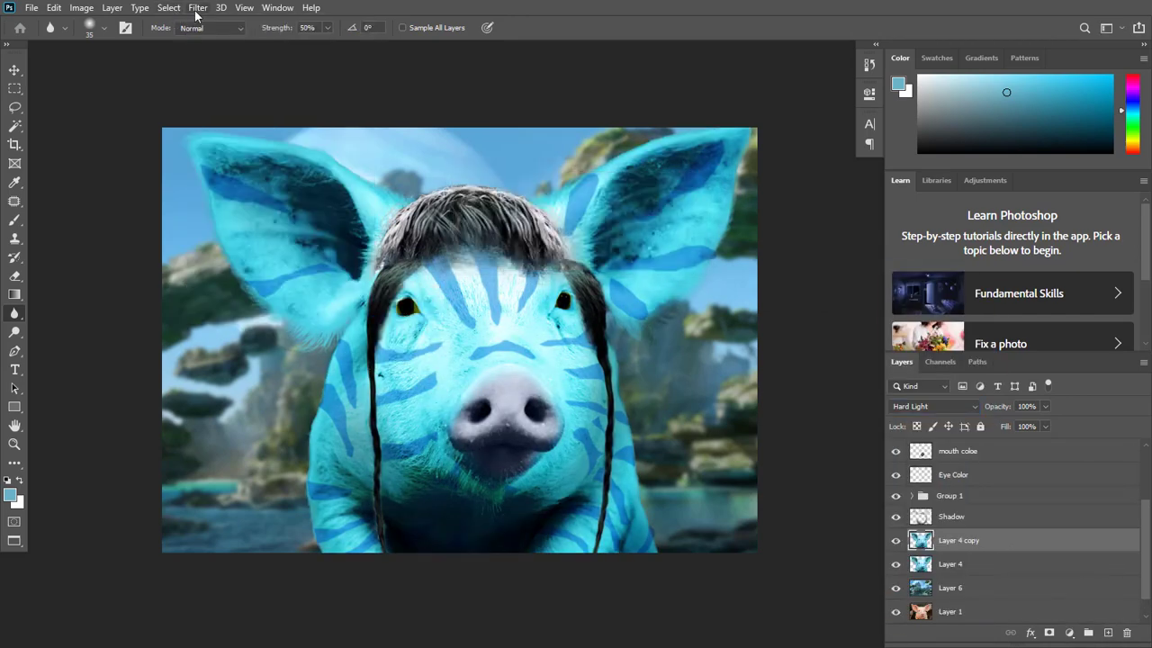
Apply a High Pass filter to the Hard Light copy of the pig and merge it down into Layer 4
click(197, 9)
click(396, 308)
click(651, 140)
key(ctrl+e)
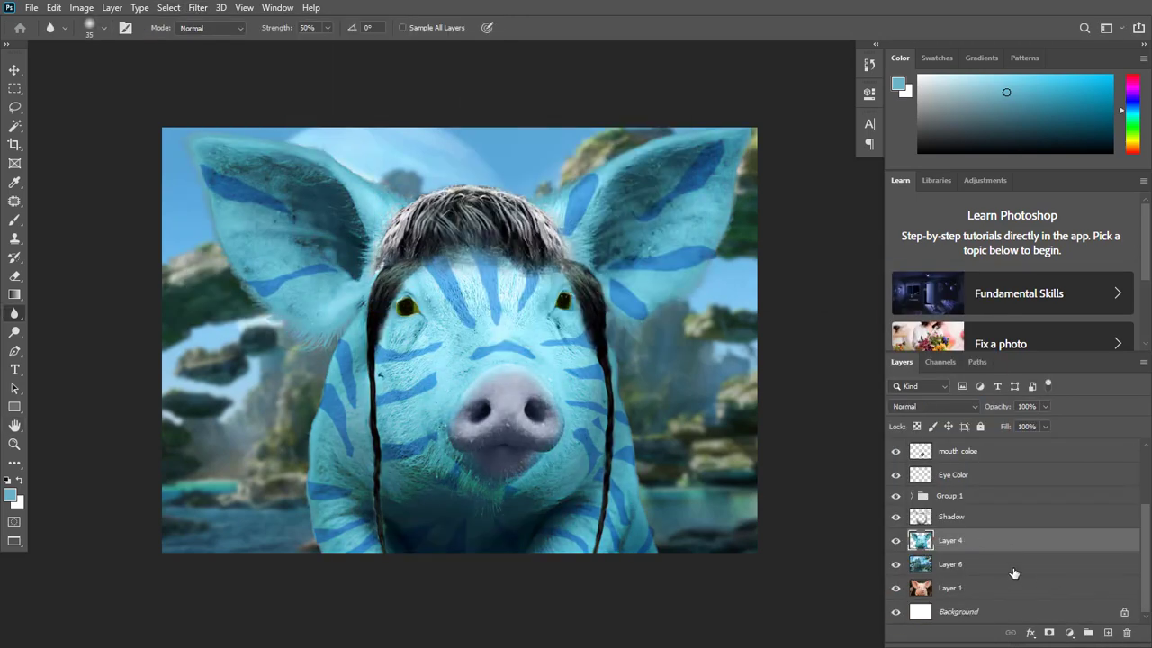
Lock Layer 4's transparent pixels, sample the light blue skin on the left-hand ear and brush it over that ear's edge
scroll(319, 287, up, 2)
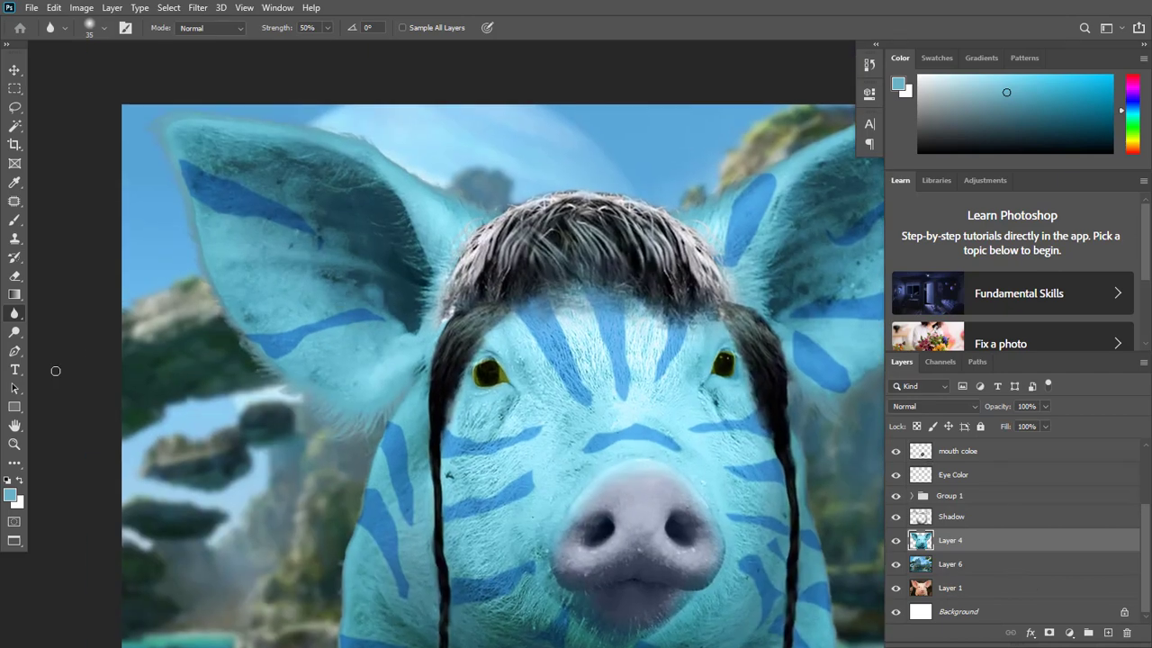
click(14, 183)
click(228, 276)
key(b)
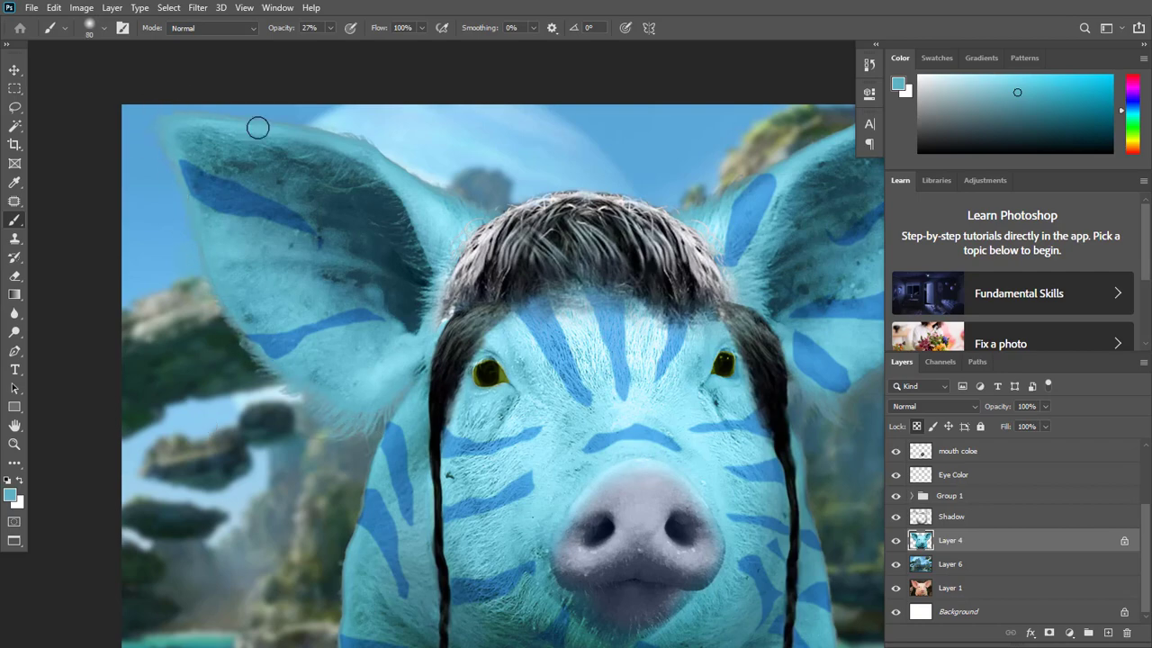
Sample light blue from the right-hand ear and brush it over the outer edges of that ear and the body
drag(784, 245, 529, 265)
click(15, 183)
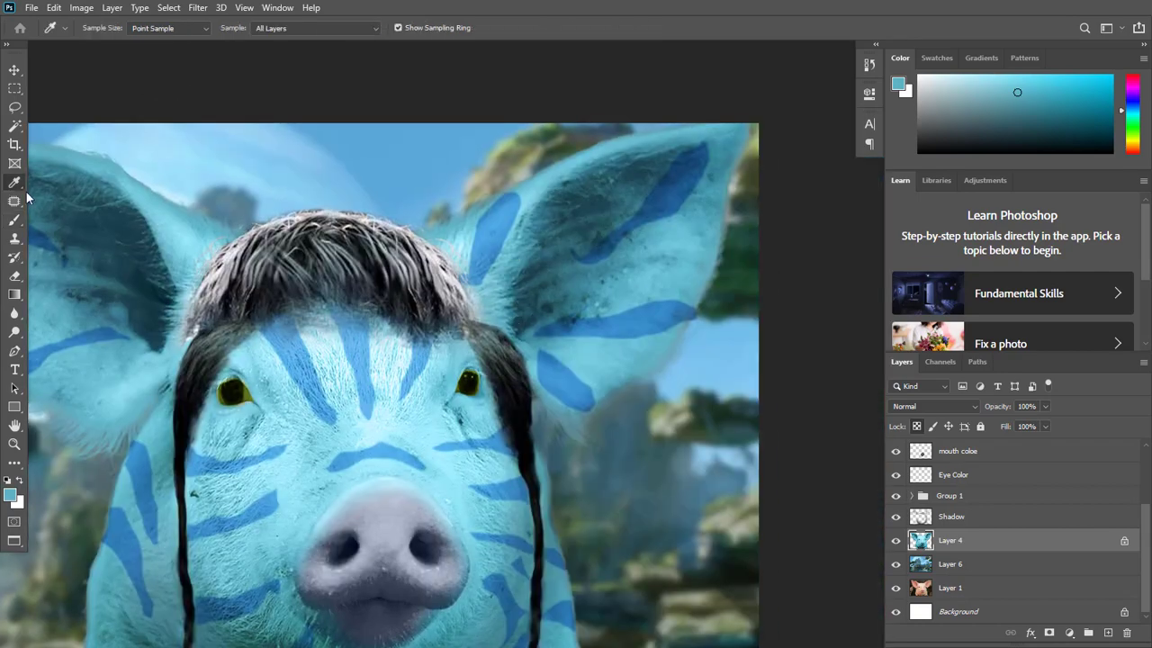
mouse_move(466, 234)
mouse_down()
mouse_move(442, 219)
mouse_move(494, 190)
mouse_move(693, 148)
mouse_move(713, 234)
mouse_up()
key(b)
drag(616, 404, 632, 384)
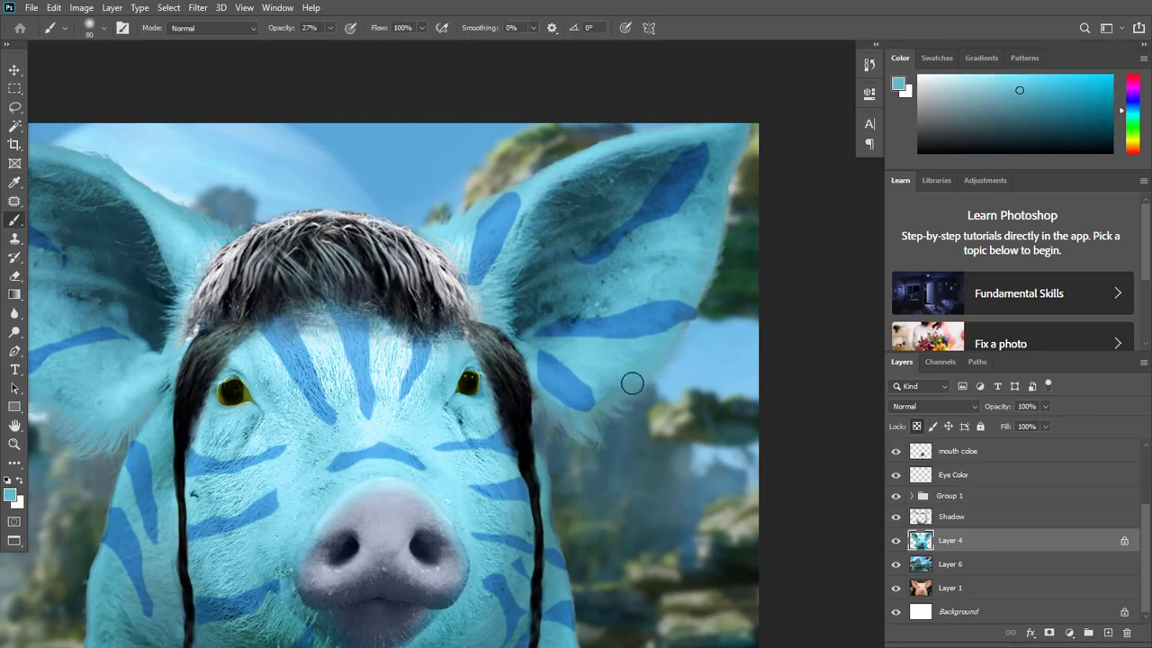
scroll(558, 445, down, 5)
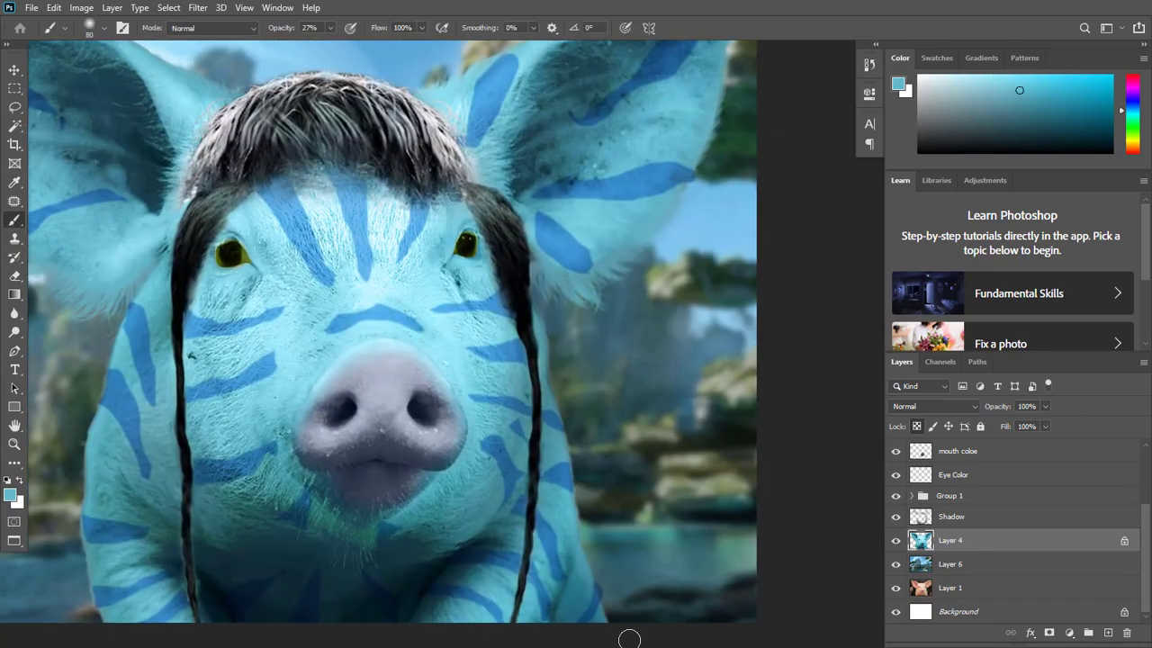
drag(108, 619, 278, 425)
Sample the sky blue and paint out the rocks around the right-hand ear on Layer 6 with a size 300 brush at 100% opacity
scroll(292, 266, down, 3)
drag(543, 295, 584, 317)
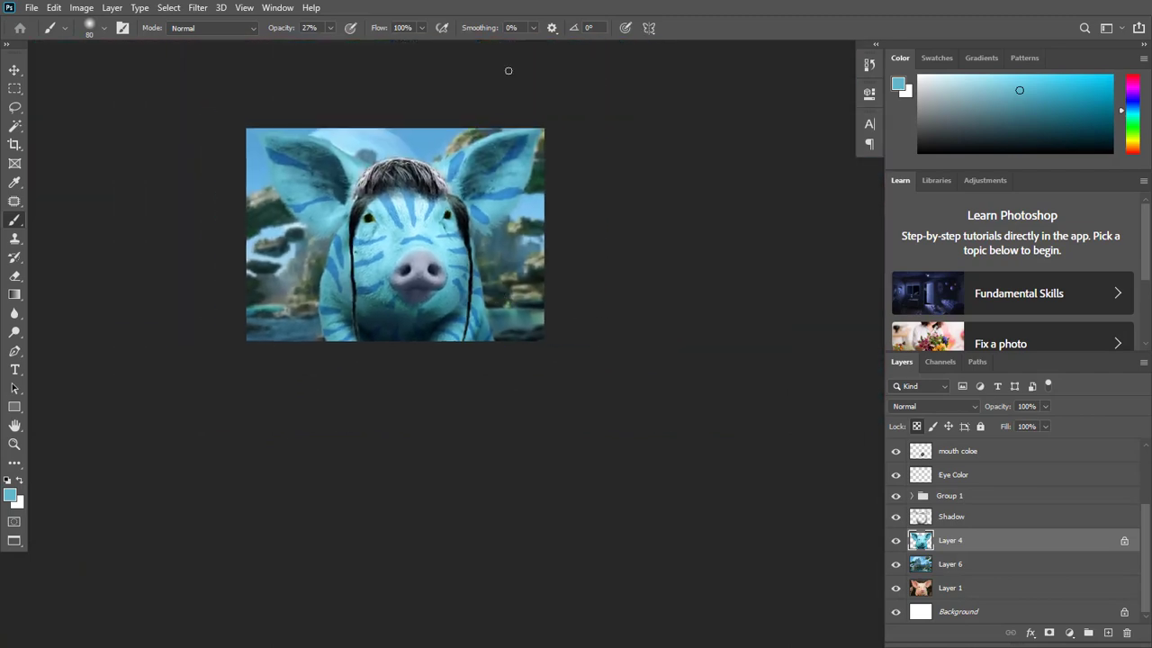
key(alt+bracketleft)
click(16, 183)
click(353, 176)
click(15, 220)
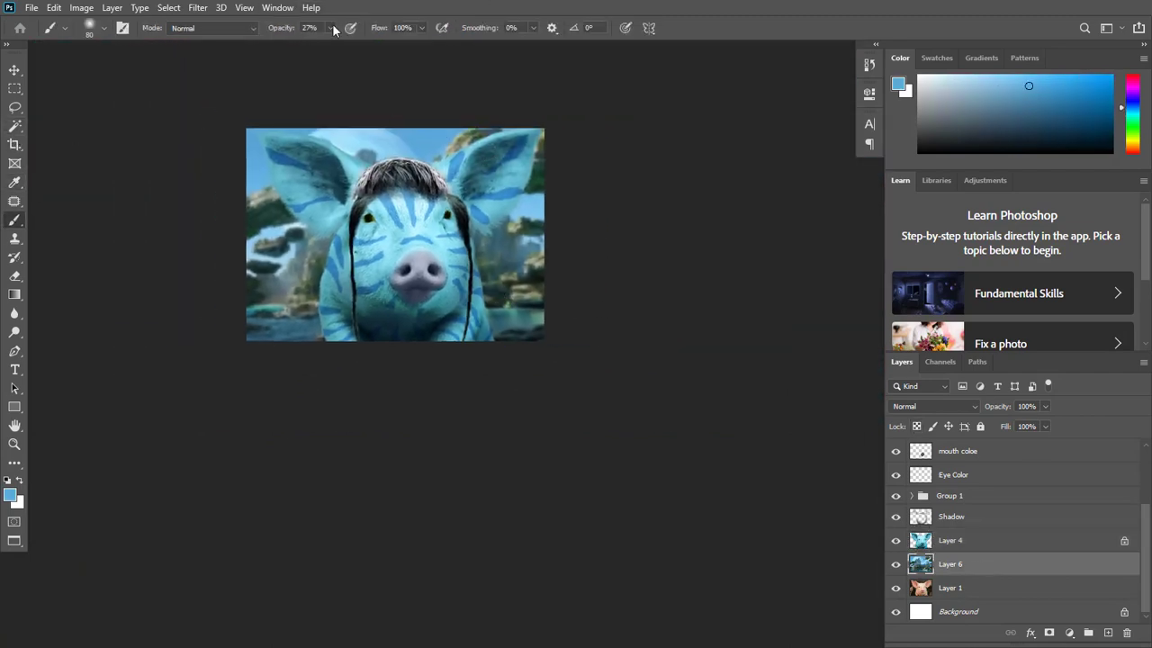
drag(331, 29, 429, 46)
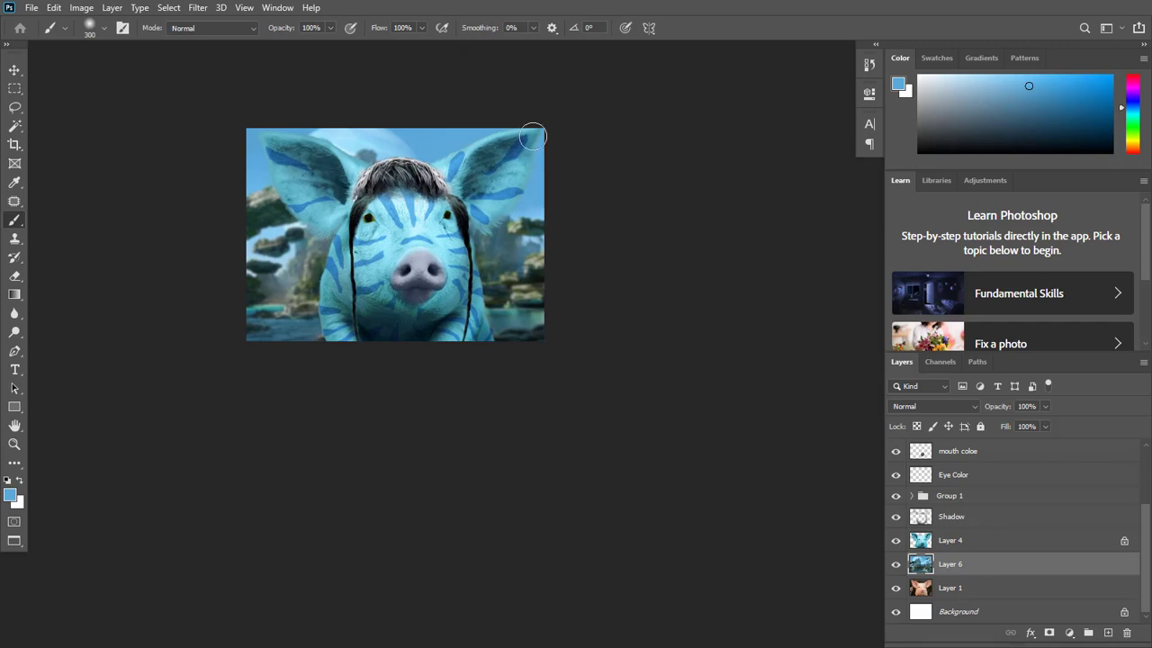
Sample the pale blue of the planet and paint out the dark rock between it and the hair on Layer 6
scroll(326, 165, up, 1)
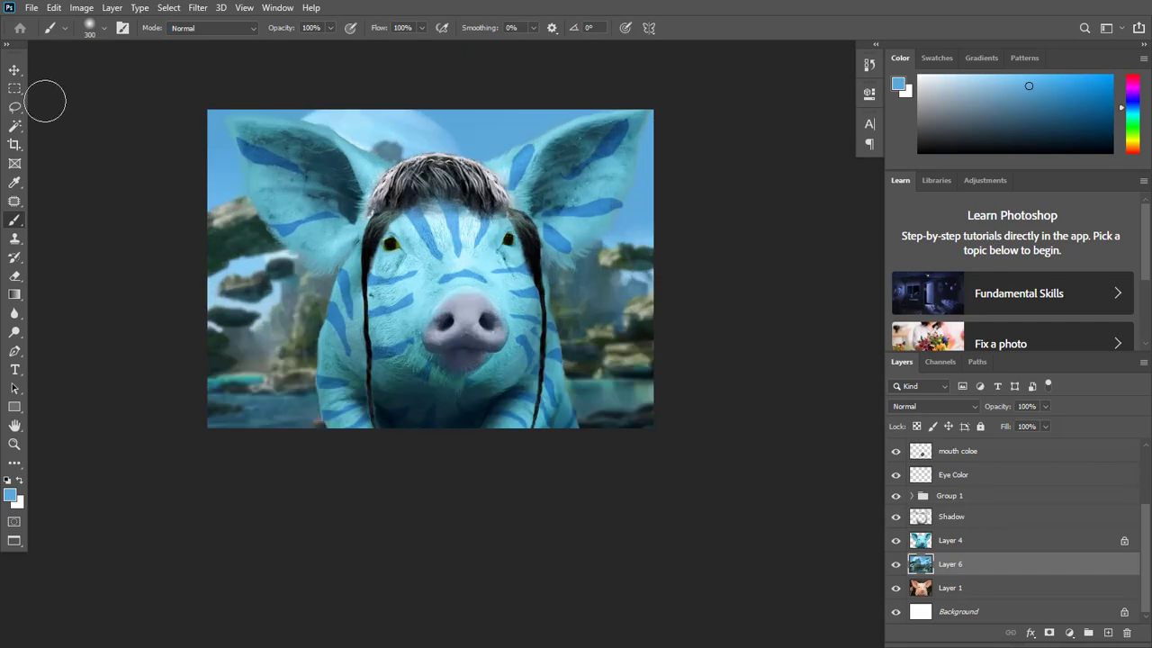
click(15, 183)
click(367, 137)
click(15, 220)
scroll(520, 245, down, 2)
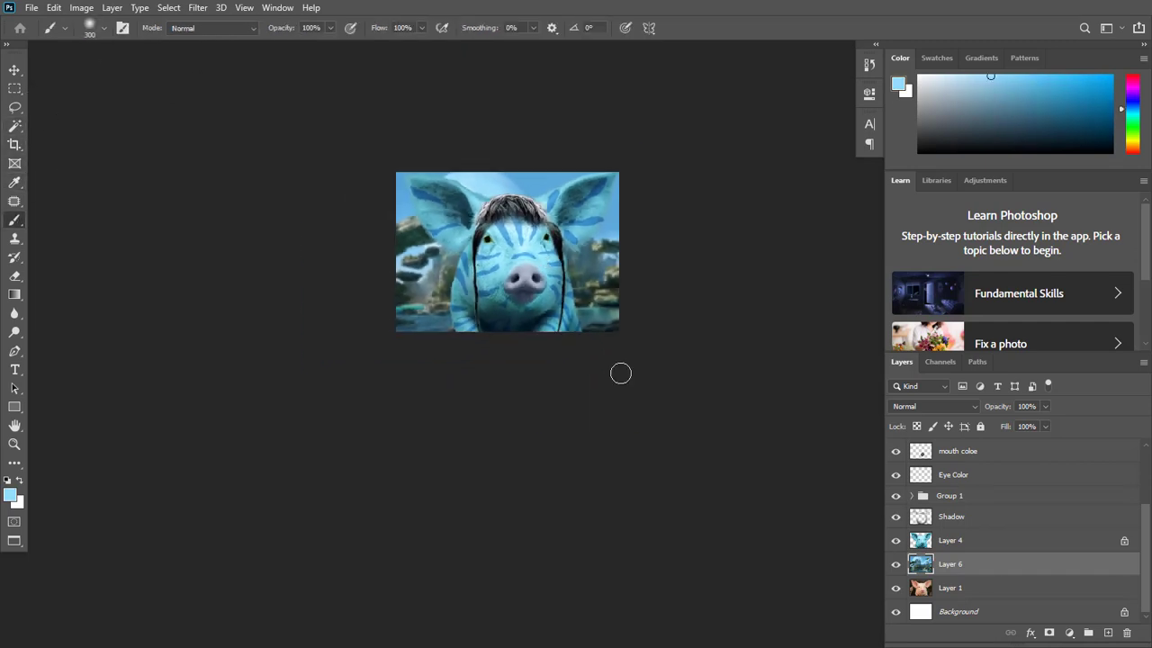
scroll(728, 412, up, 3)
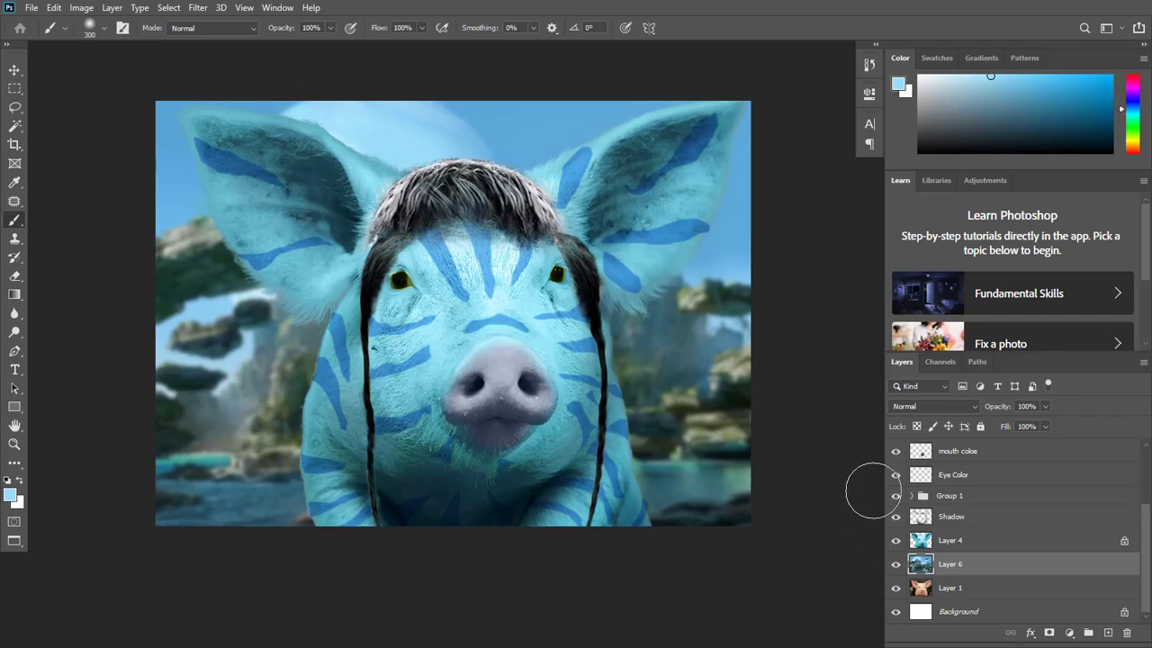